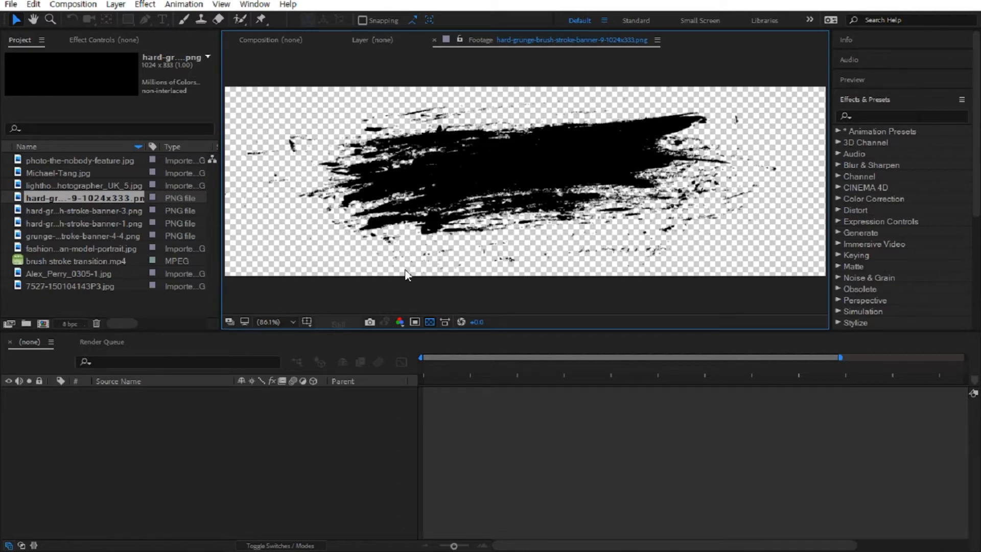
Examine hard-grunge-brush-stroke-banner-9-1024x333.png with and without the transparency grid, and compare its color details with photo-the-nobody-feature.jpg.
left_click(430, 321)
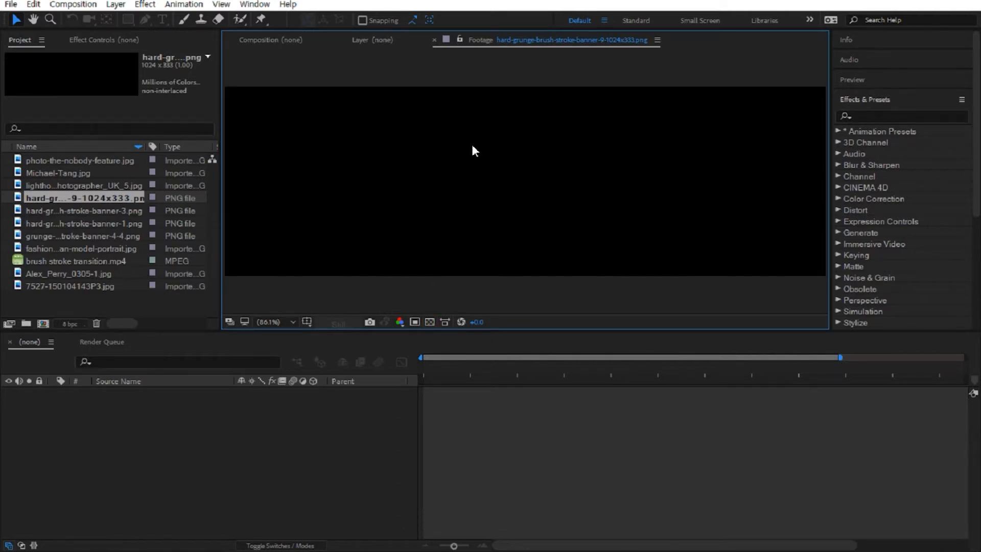
left_click(430, 322)
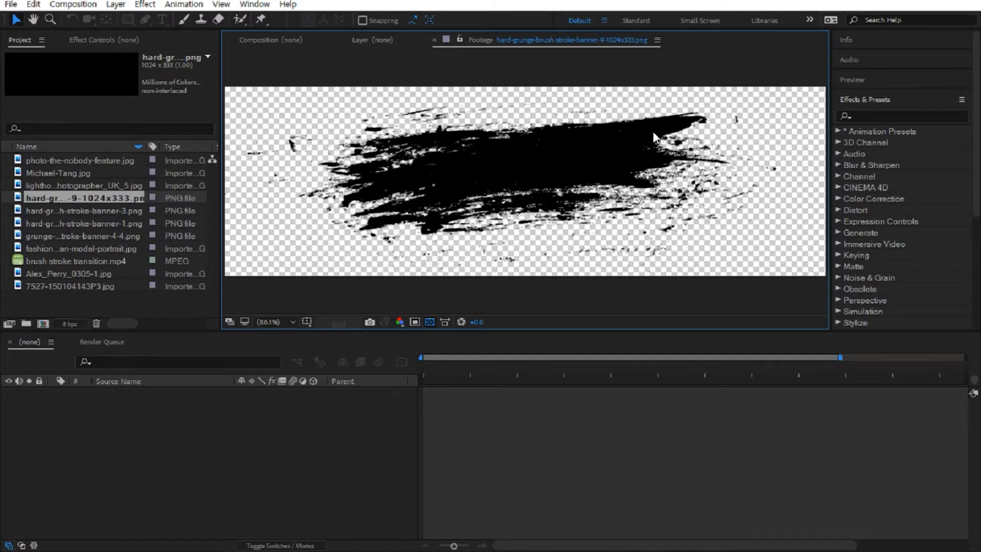
left_click_drag(220, 76, 310, 77)
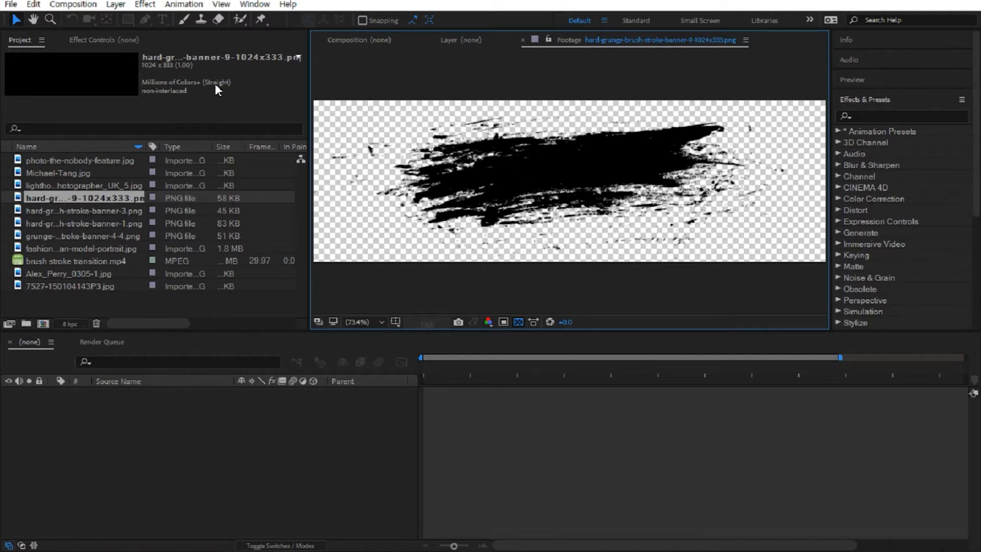
left_click(50, 161)
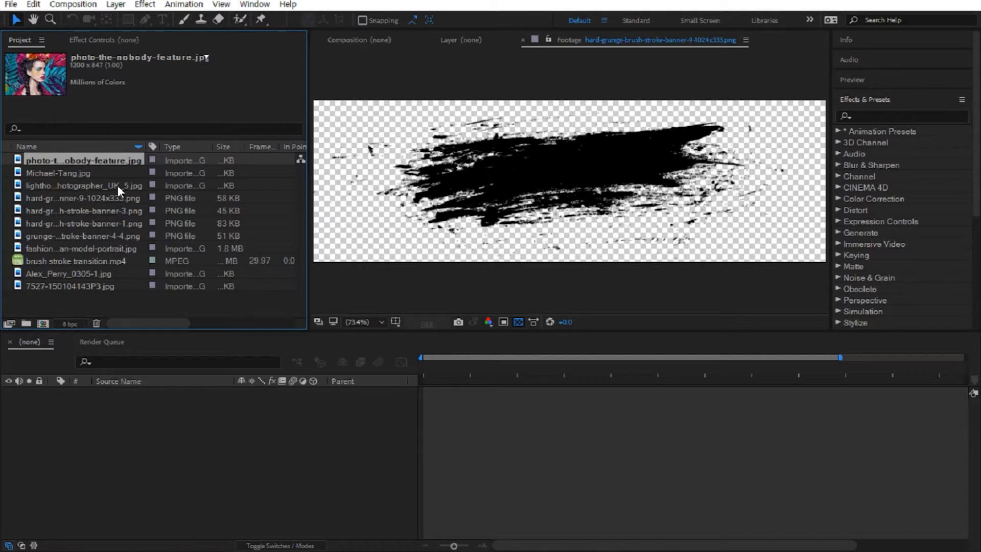
left_click(127, 197)
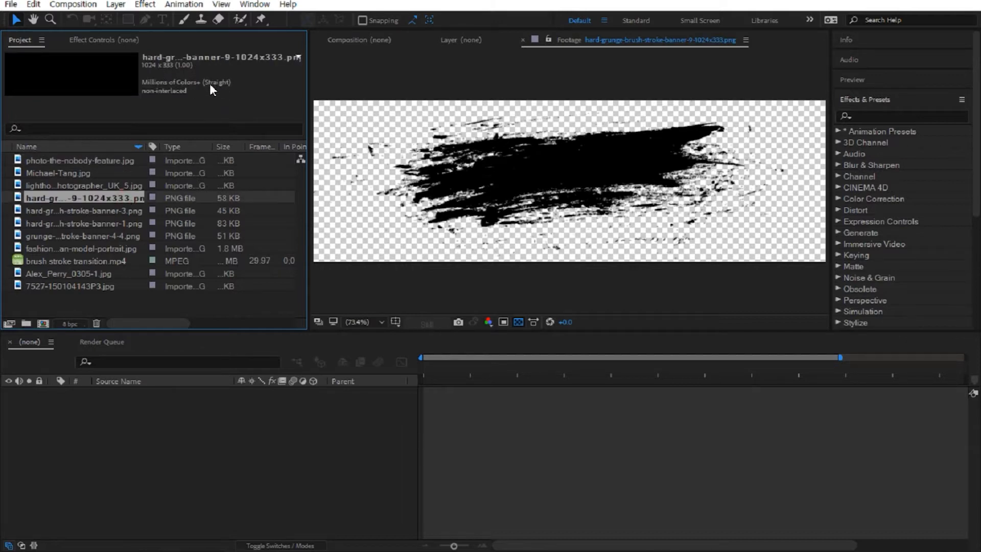
Preview the brush-stroke PNG files banner-3, banner-1, banner-4-4 and banner-9 to compare their stroke shapes.
double_click(106, 210)
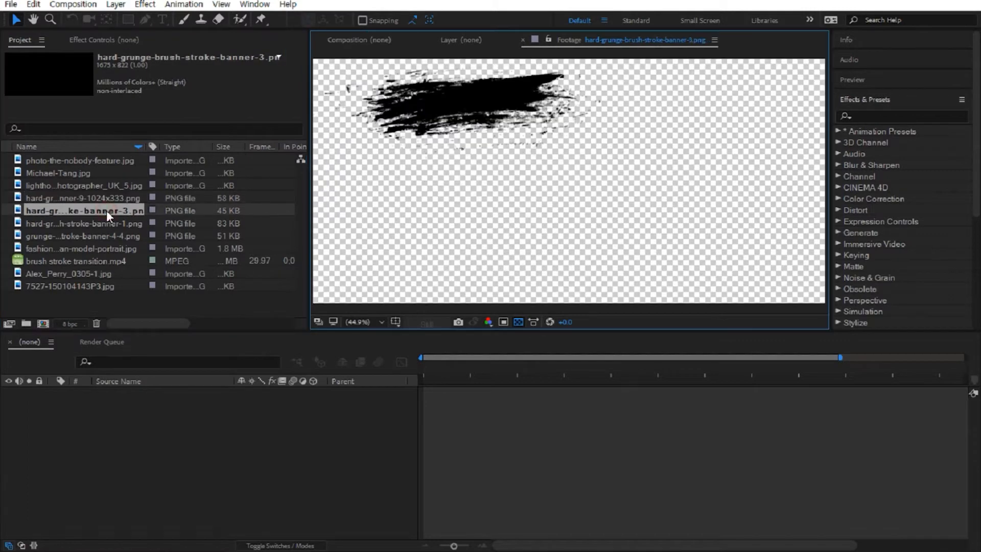
double_click(113, 220)
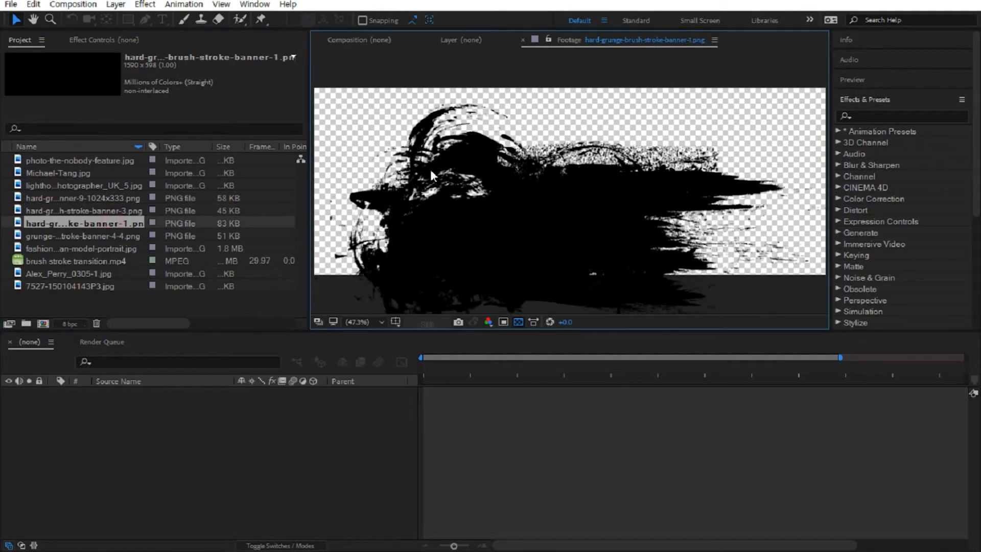
double_click(112, 233)
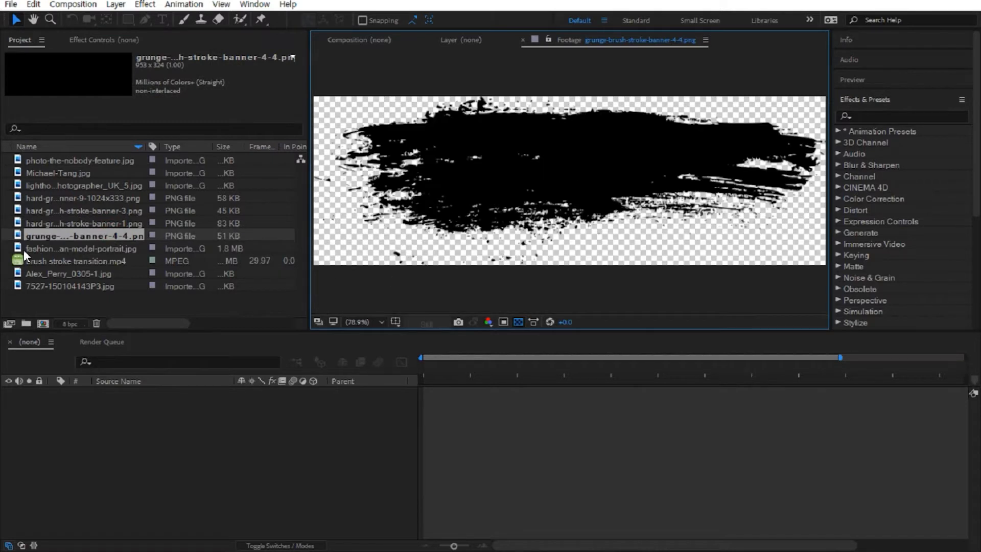
double_click(91, 250)
double_click(102, 235)
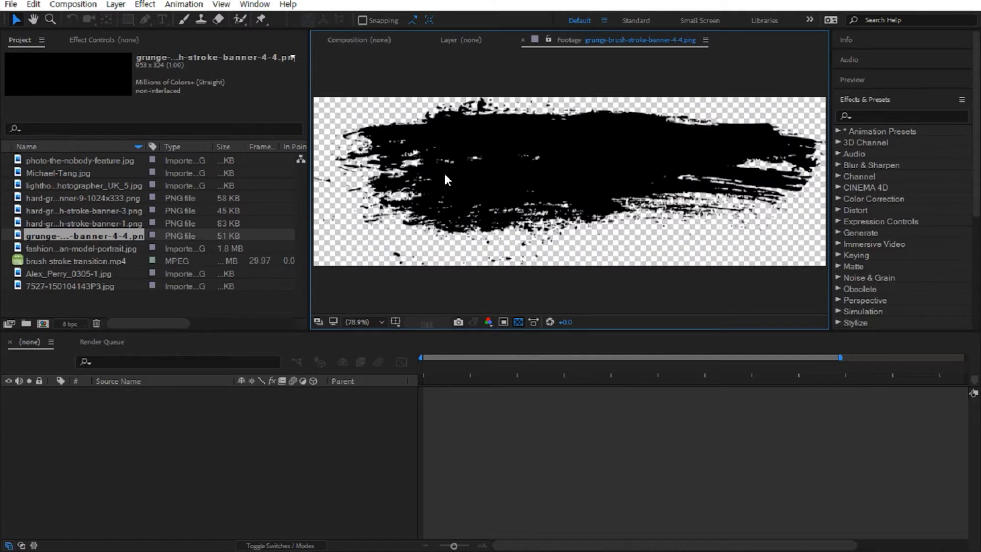
double_click(85, 223)
double_click(91, 210)
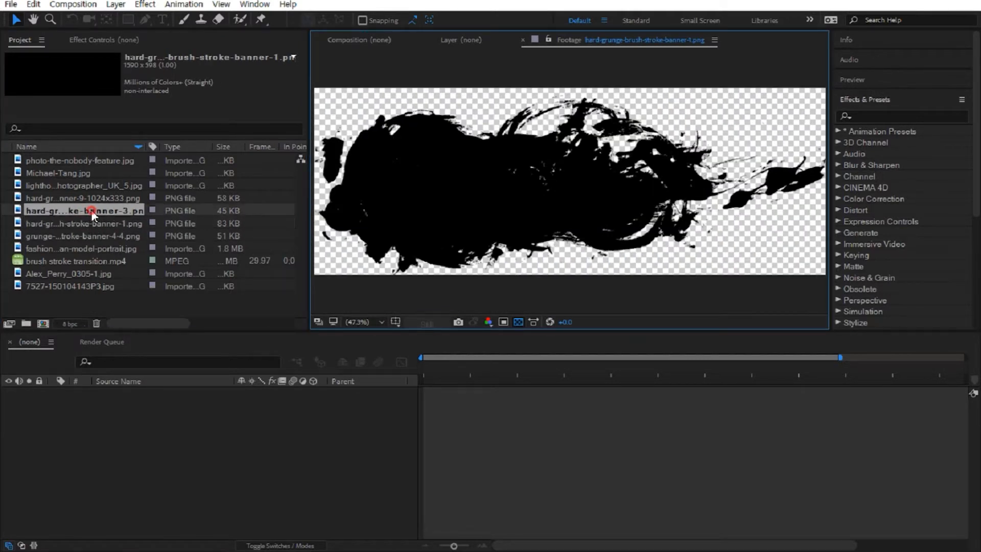
double_click(102, 199)
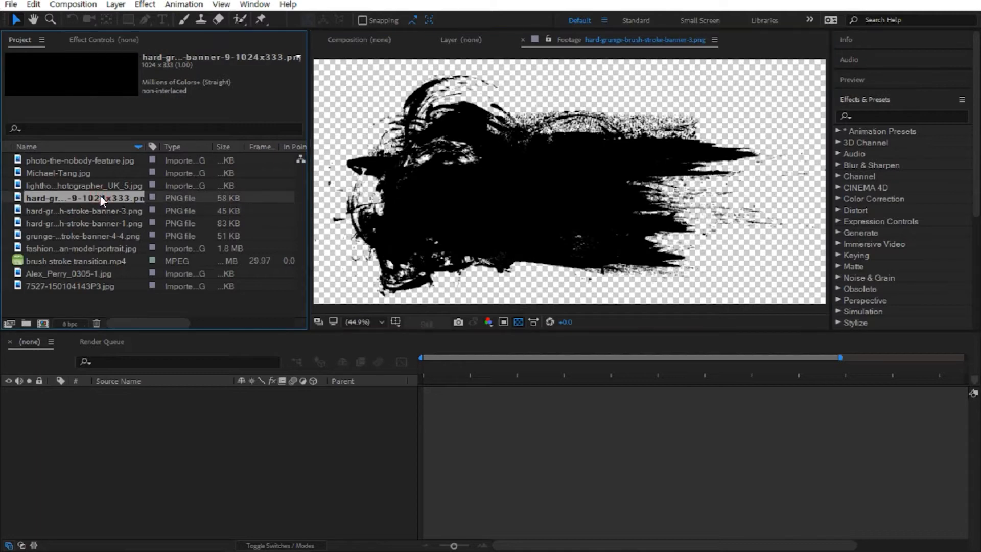
double_click(99, 213)
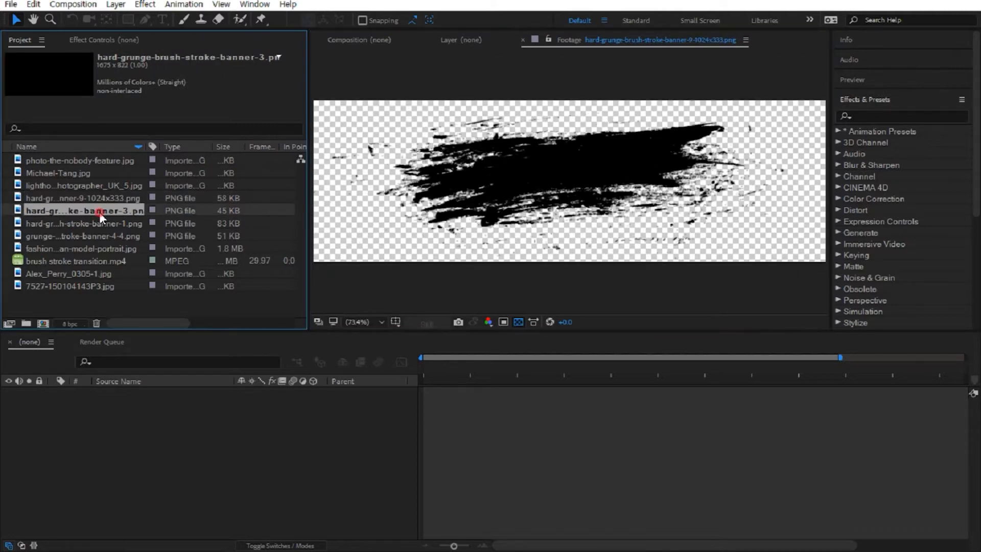
double_click(108, 227)
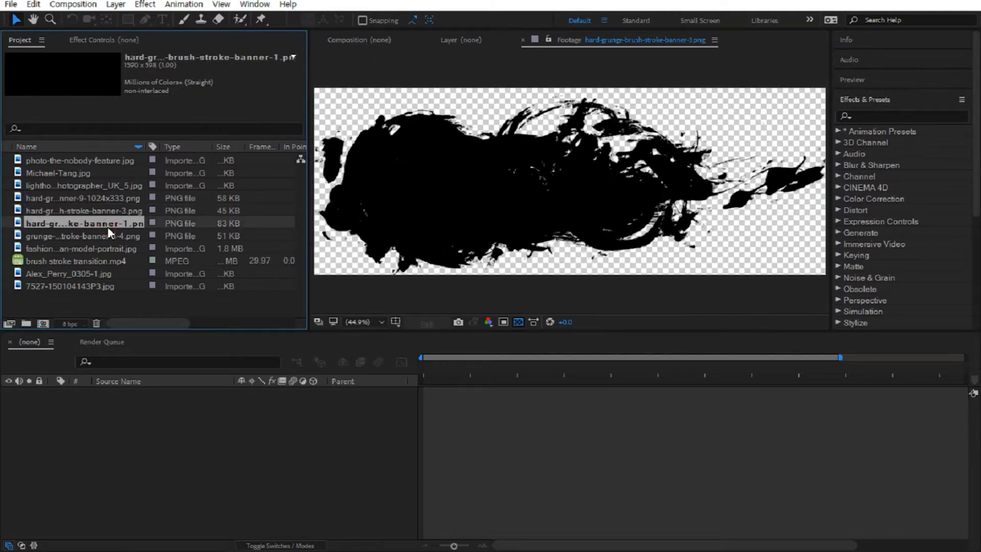
double_click(113, 238)
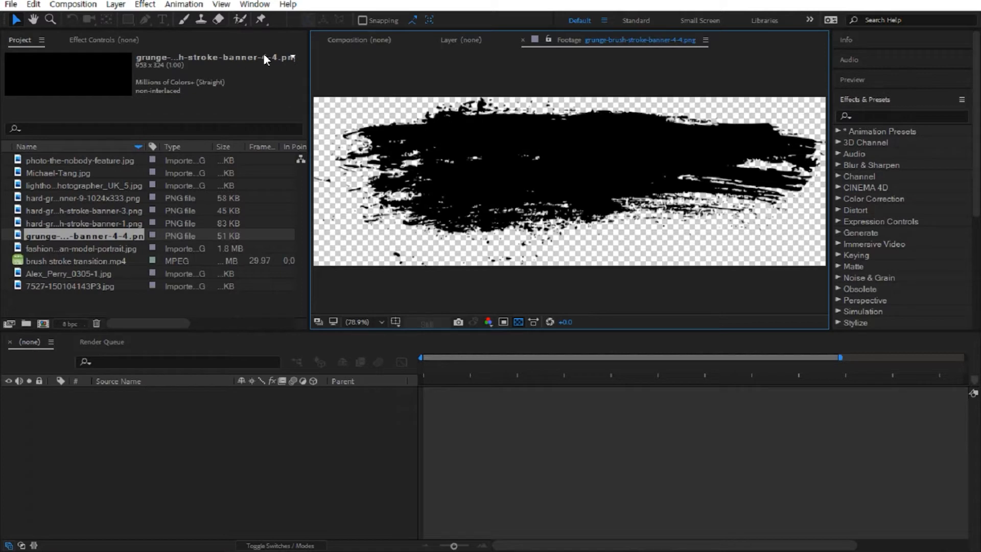
Create a composition named "brush" with the HDV/HDTV 720 29.97 preset and a 12-second duration.
left_click(77, 5)
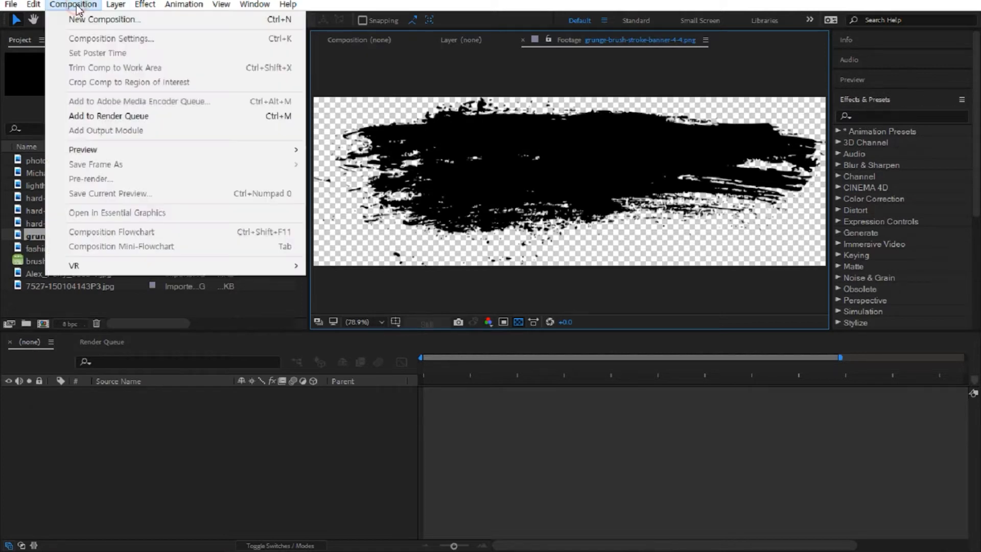
left_click(107, 21)
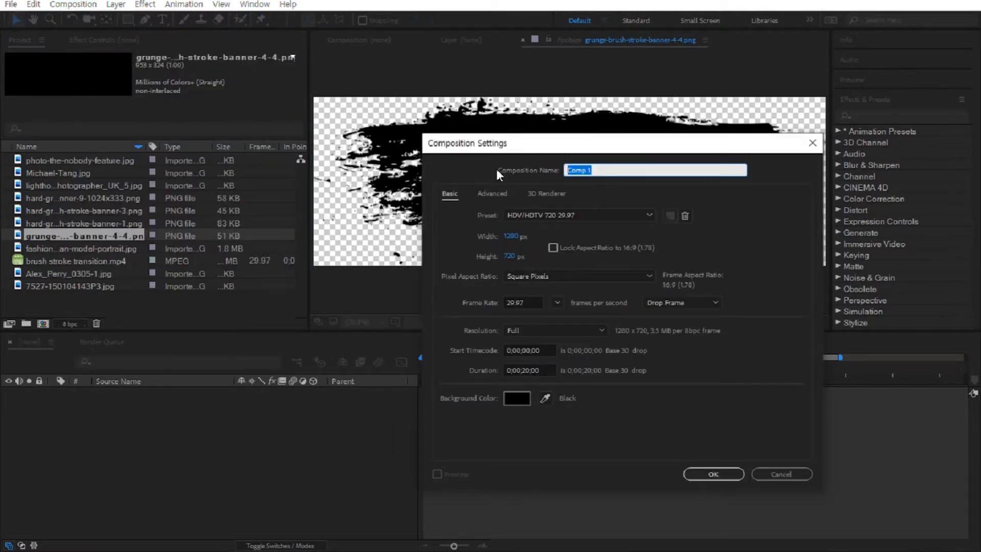
type("brush")
left_click(547, 370)
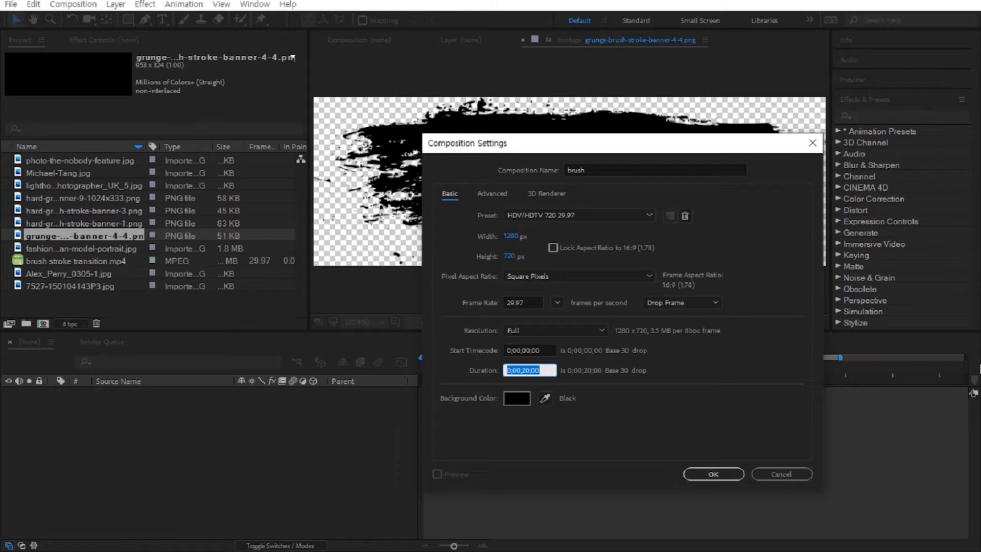
type("12.0")
key("Return")
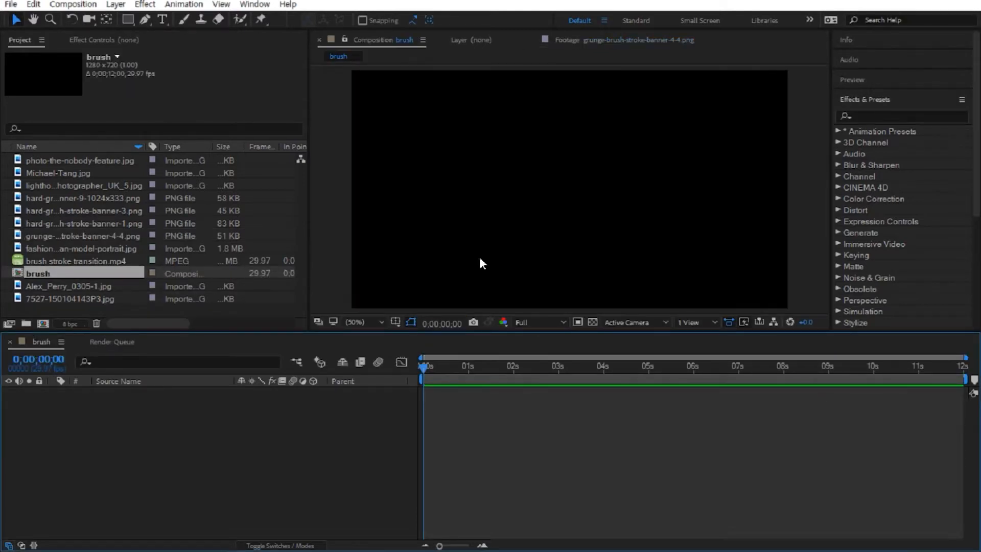
left_click(73, 4)
left_click(97, 37)
Add grunge-brush-stroke-banner-4-4.png as a layer in the brush composition, and show the transparency grid in an enlarged viewer.
left_click(76, 234)
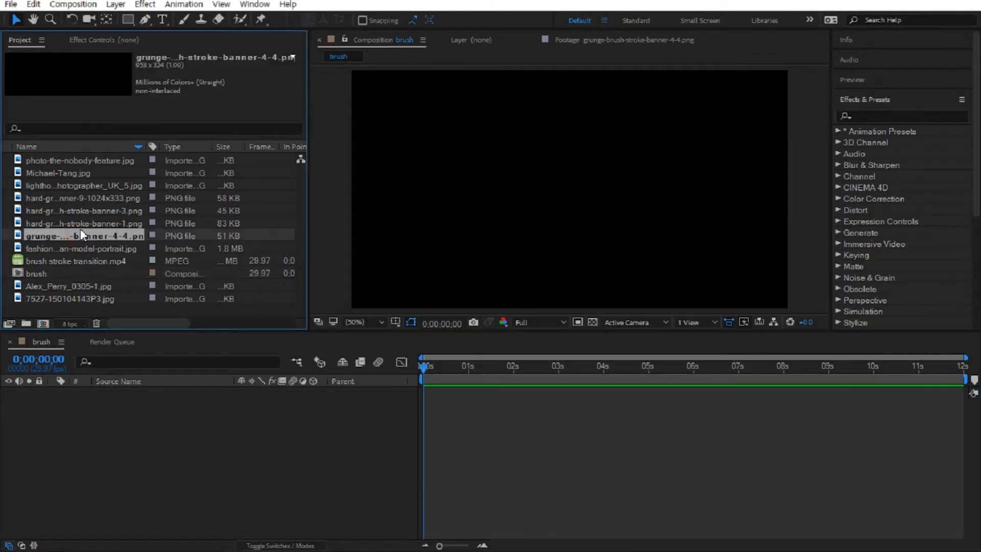
double_click(81, 223)
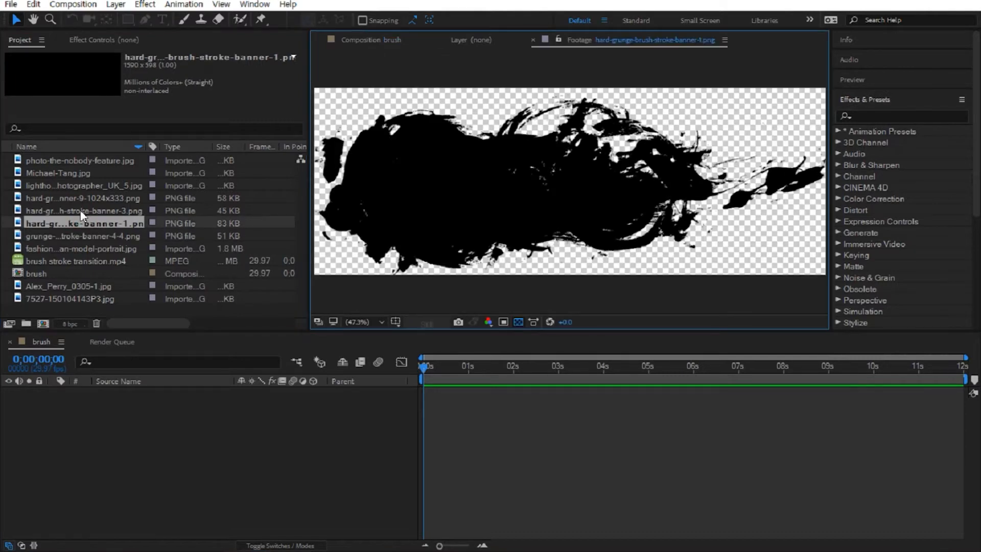
double_click(78, 237)
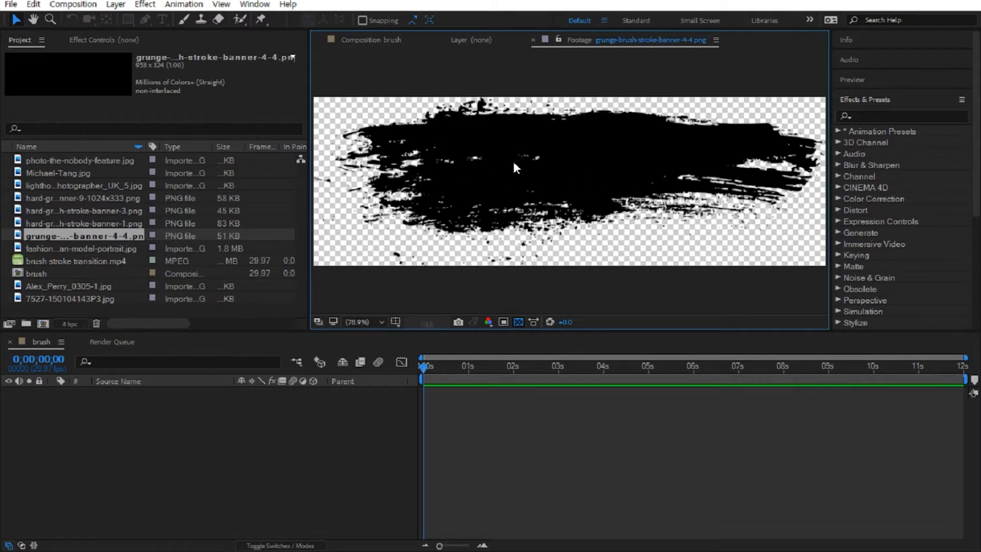
mouse_move(77, 233)
left_mouse_down()
mouse_move(114, 271)
mouse_move(189, 420)
left_mouse_up()
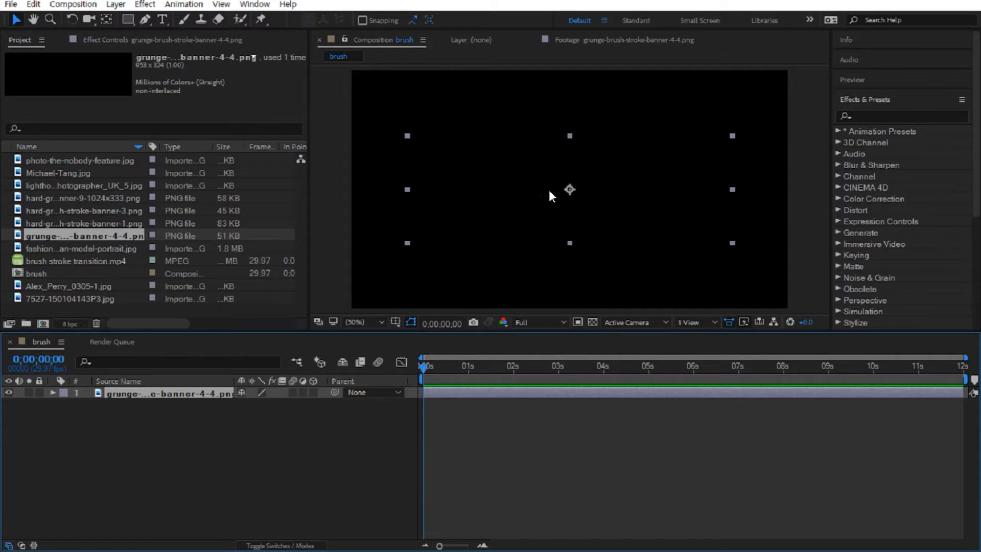
left_click(593, 322)
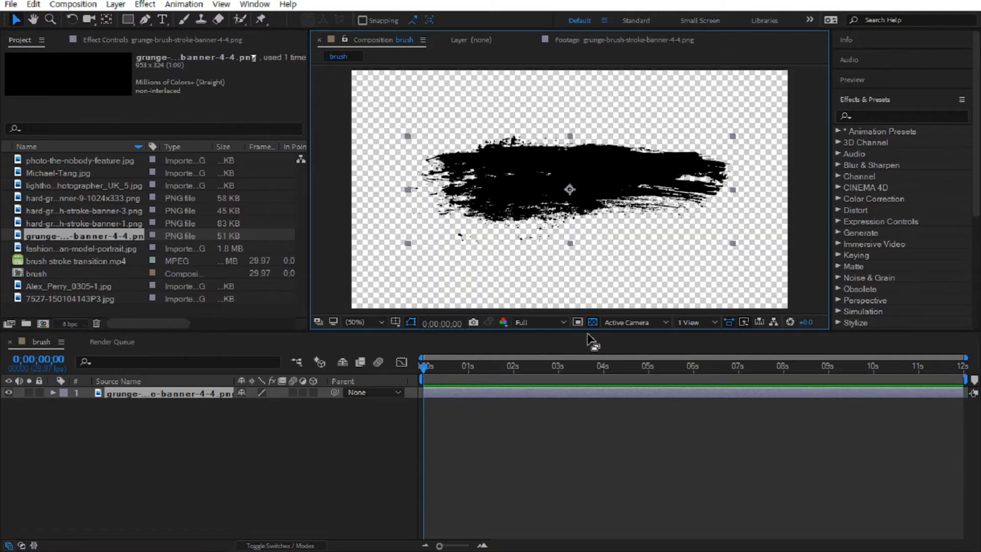
left_click_drag(591, 330, 600, 362)
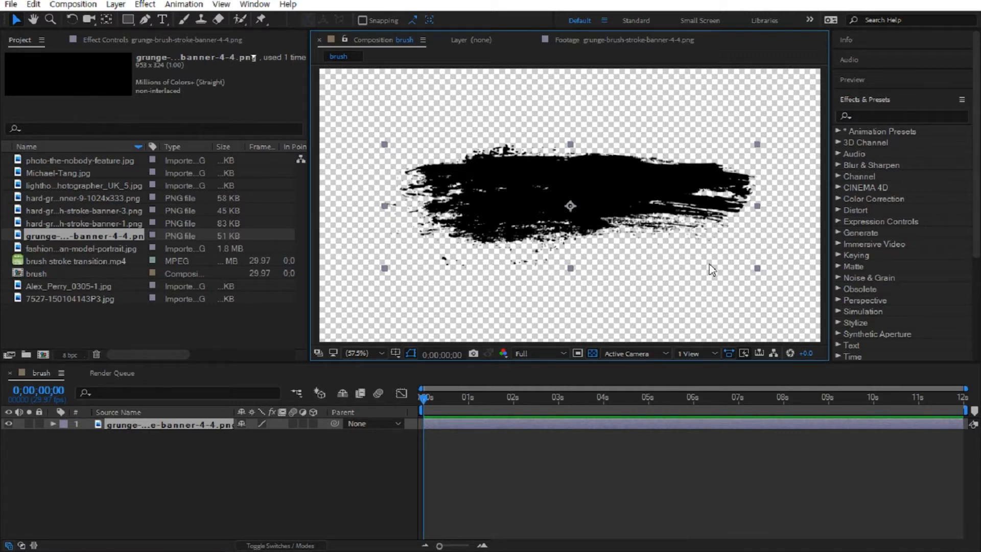
Scale the brush-stroke layer non-proportionally to 254%, 157% and move it slightly right and down in the frame.
left_click(142, 470)
left_click(148, 427)
key("s")
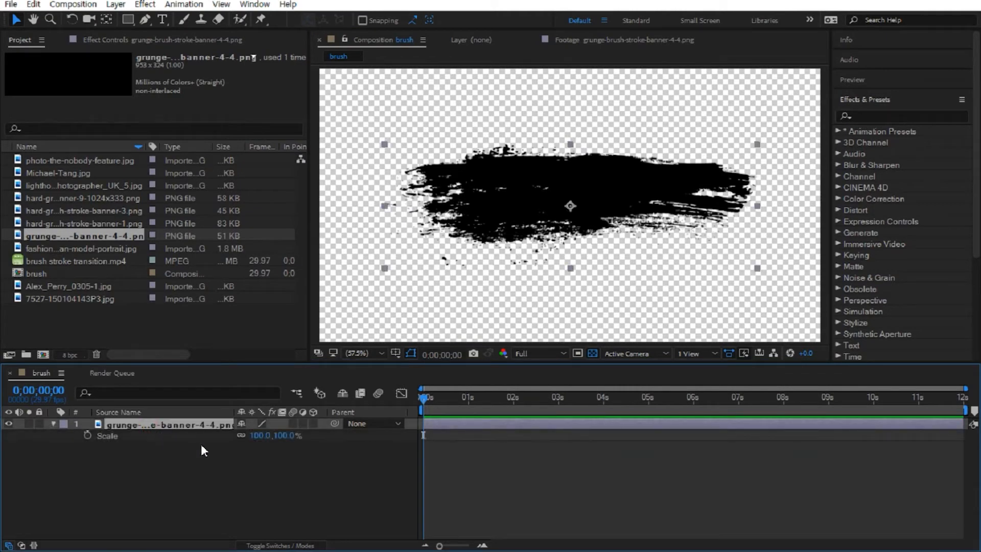
left_click_drag(260, 438, 289, 438)
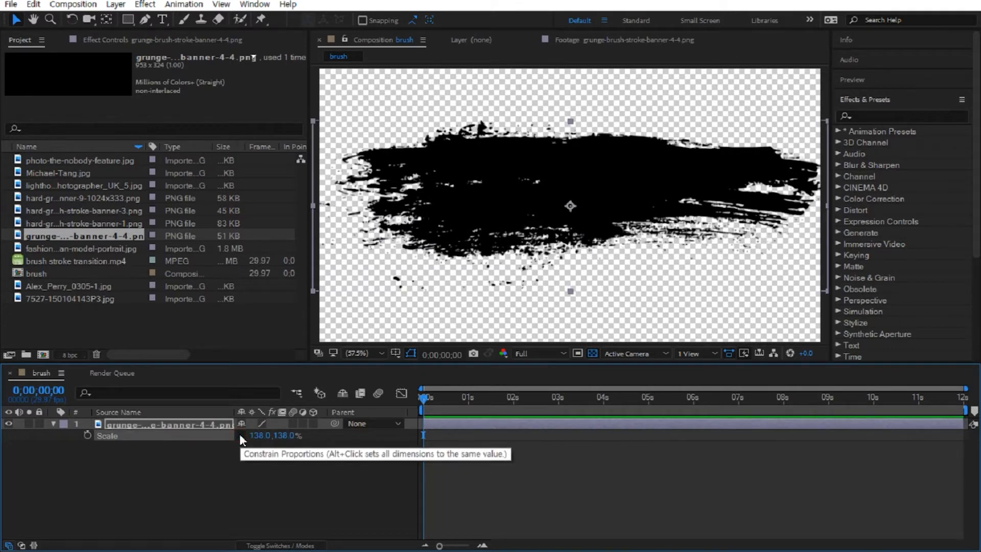
mouse_move(259, 435)
left_mouse_down()
mouse_move(311, 438)
mouse_move(271, 436)
mouse_move(286, 438)
left_mouse_up()
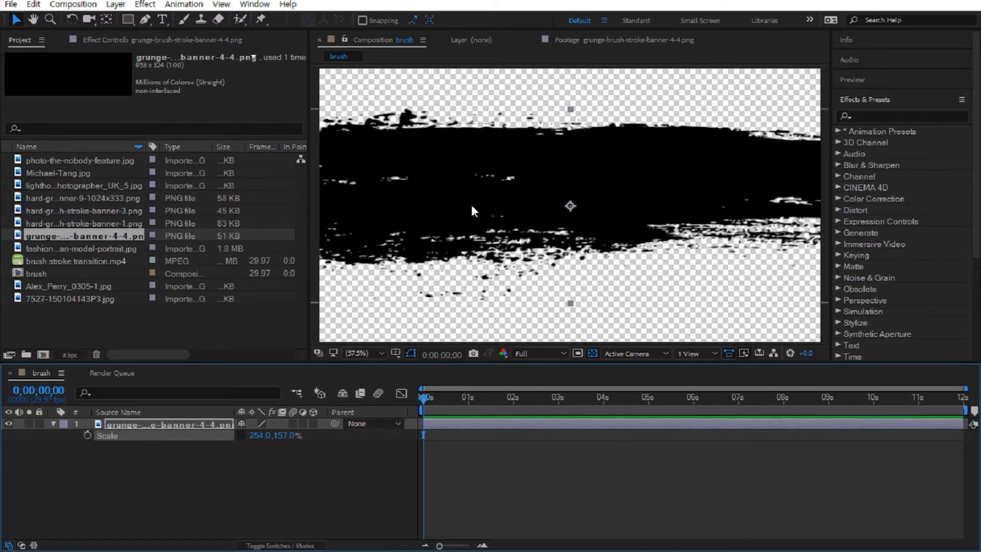
left_click_drag(520, 215, 544, 229)
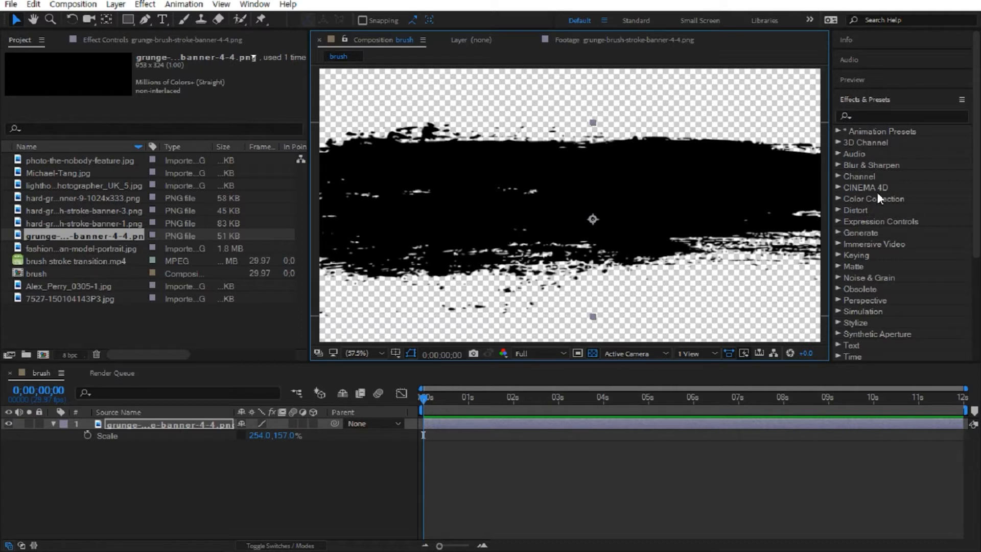
Search the effects for "linear" and apply the Linear Wipe transition effect to the brush-stroke layer.
scroll(899, 279, "down", 4)
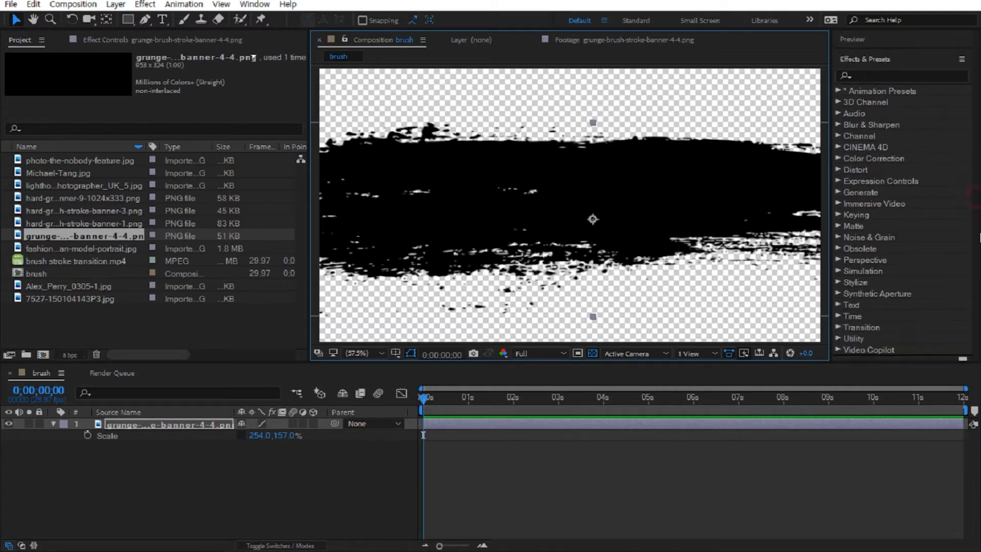
left_click(838, 272)
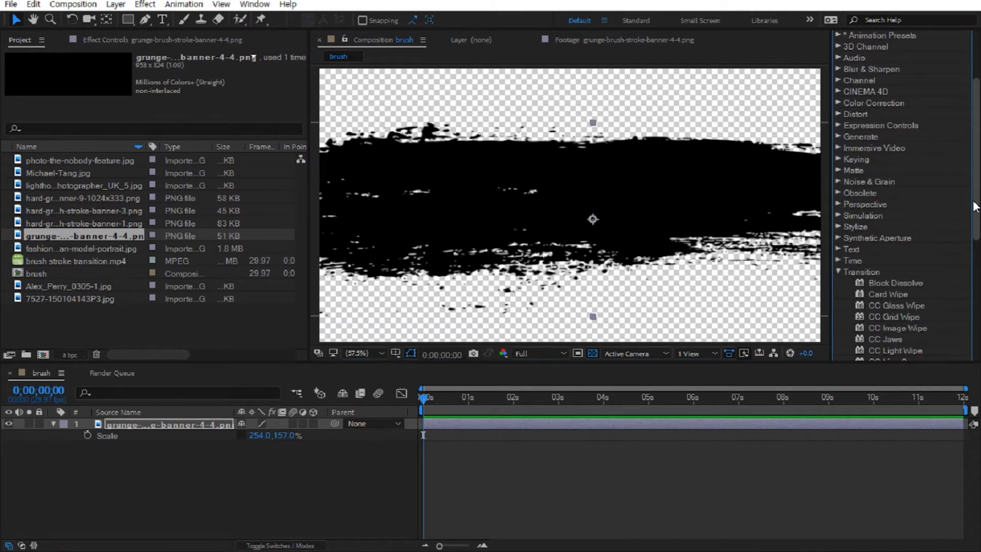
left_click_drag(976, 206, 979, 228)
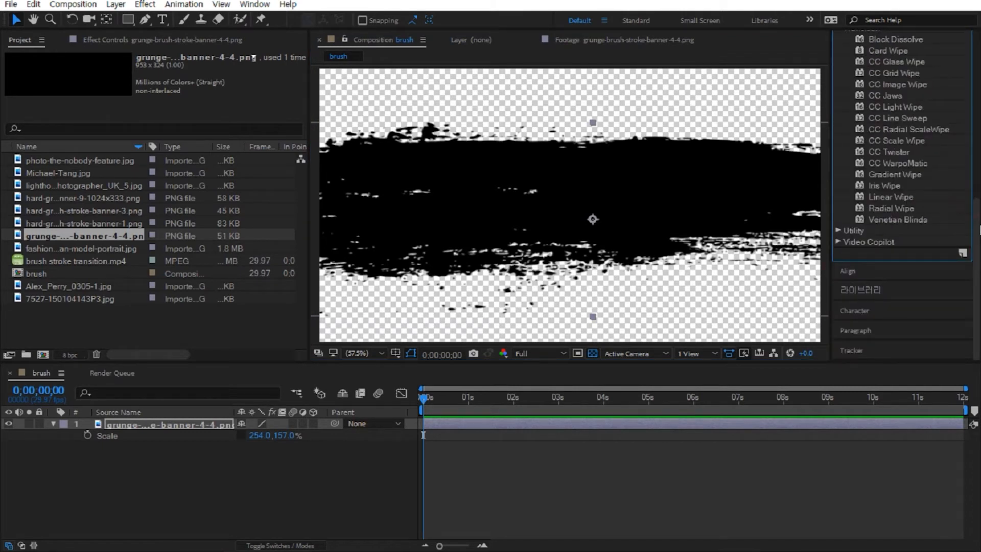
left_click_drag(979, 228, 979, 77)
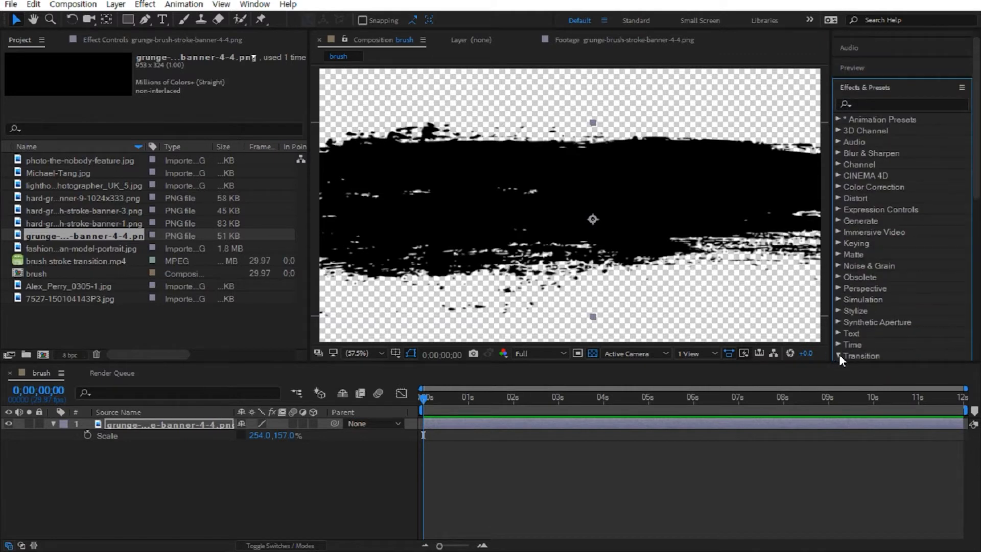
left_click(866, 103)
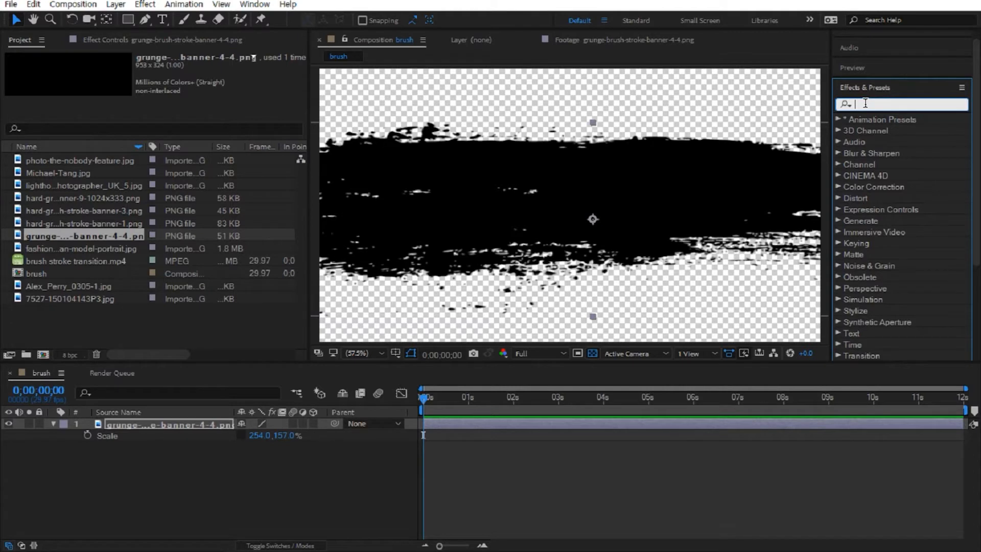
type("linear")
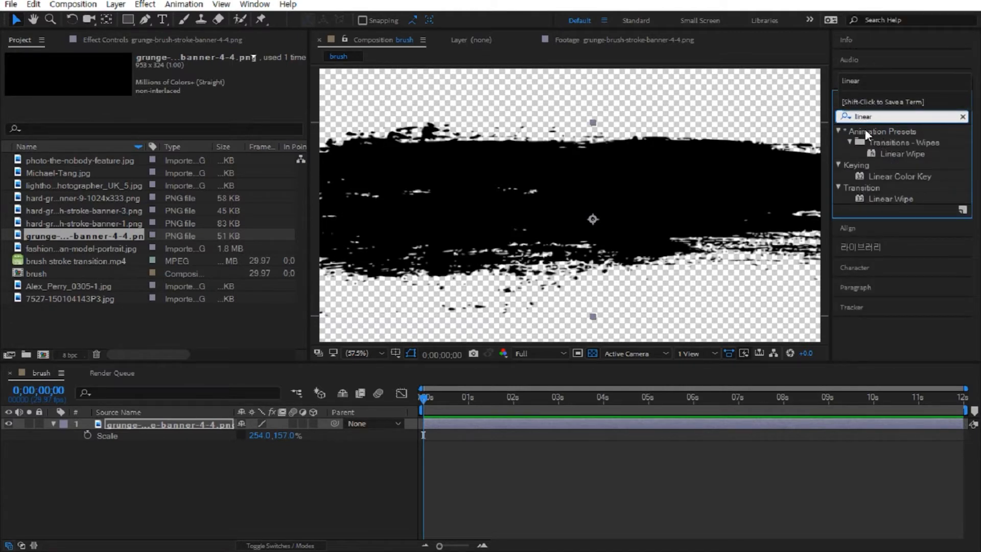
left_click(869, 188)
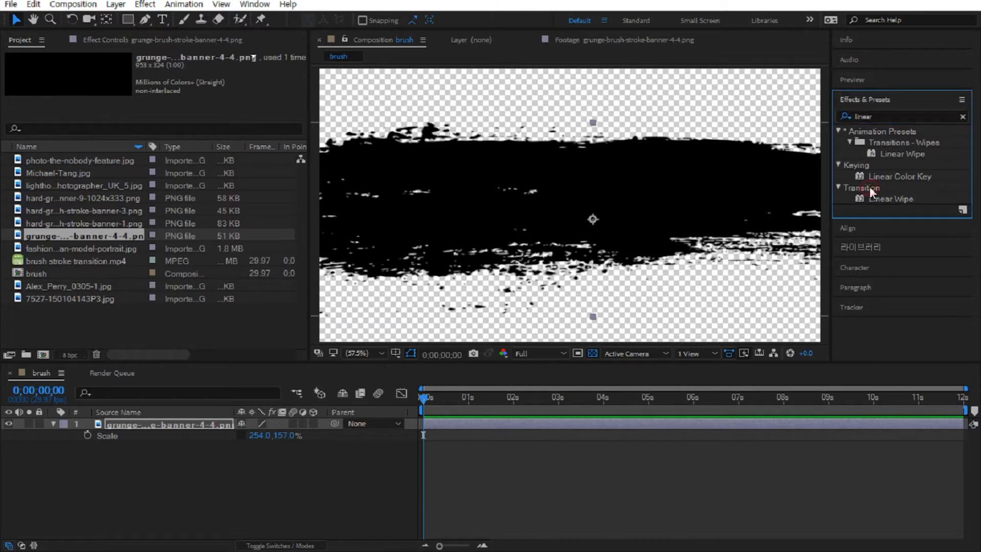
left_click(888, 199)
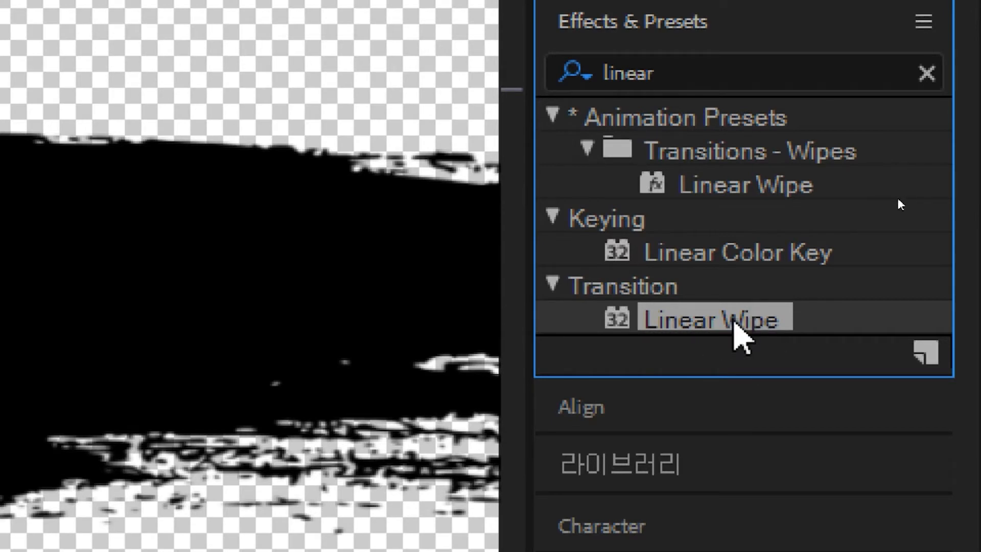
double_click(735, 321)
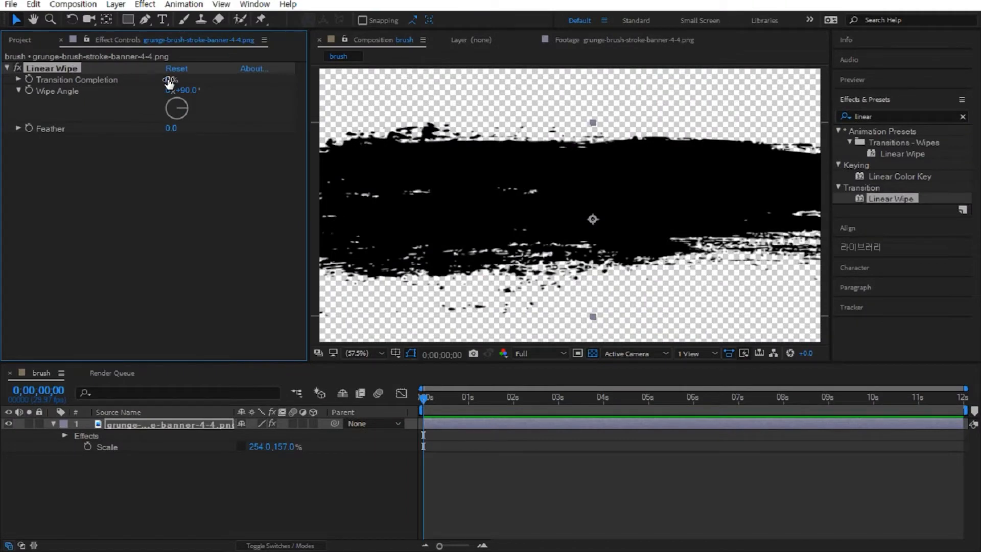
Set the Linear Wipe angle to -90° and keyframe Transition Completion at 84% at the start of the composition.
mouse_move(168, 81)
left_mouse_down()
mouse_move(270, 77)
mouse_move(195, 75)
mouse_move(245, 82)
mouse_move(189, 77)
mouse_move(239, 85)
mouse_move(174, 81)
mouse_move(228, 91)
mouse_move(160, 90)
left_mouse_up()
left_click_drag(185, 91, 185, 91)
type("-90")
key("Return")
mouse_move(166, 81)
left_mouse_down()
mouse_move(254, 91)
mouse_move(152, 93)
mouse_move(203, 90)
mouse_move(174, 77)
left_mouse_up()
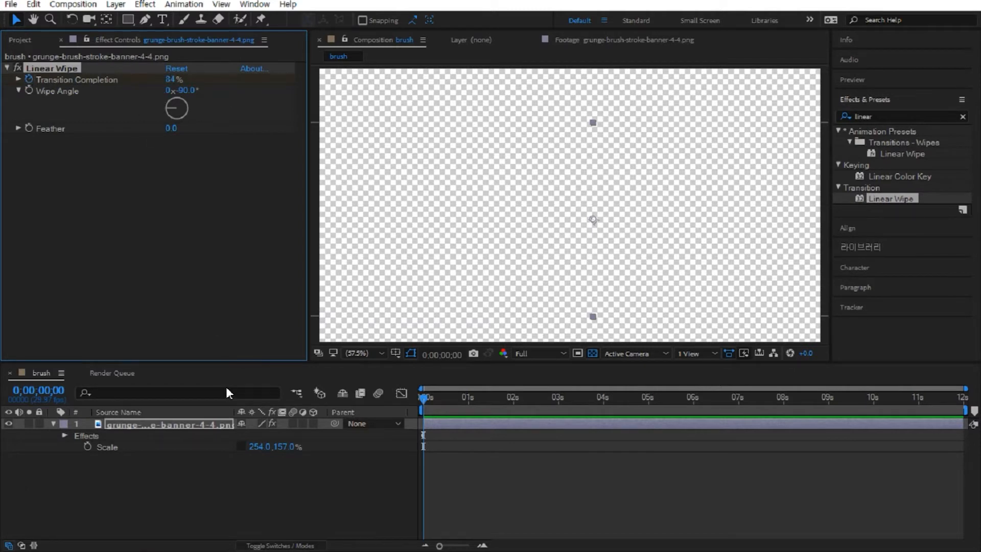
Reveal the Linear Wipe properties in the timeline and keyframe Transition Completion at 19% at 1 second.
left_click(64, 435)
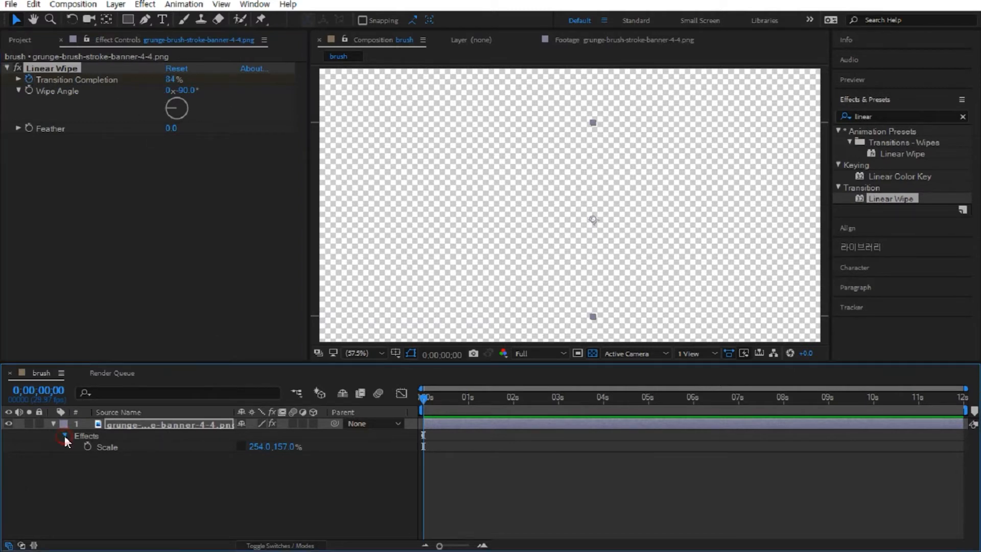
left_click(77, 446)
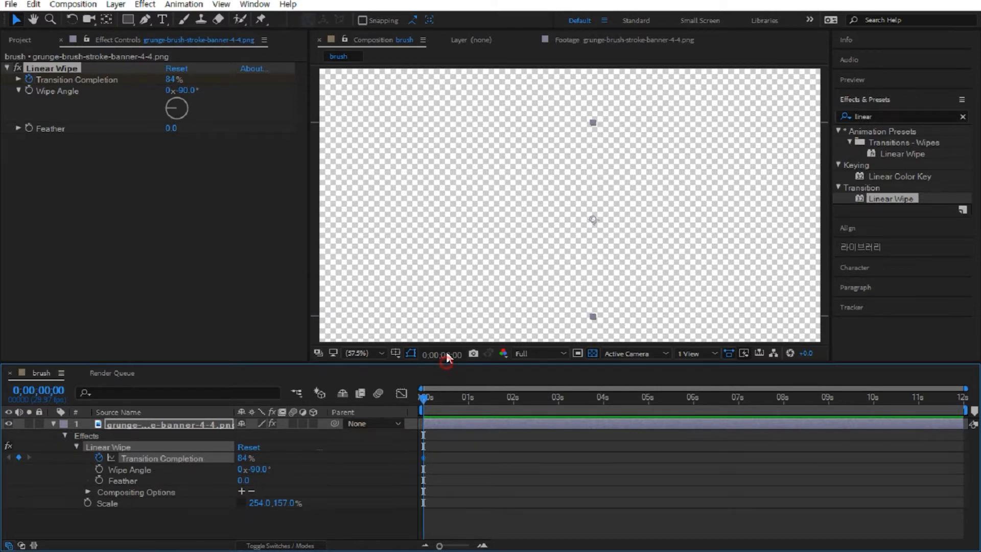
left_click_drag(445, 363, 443, 318)
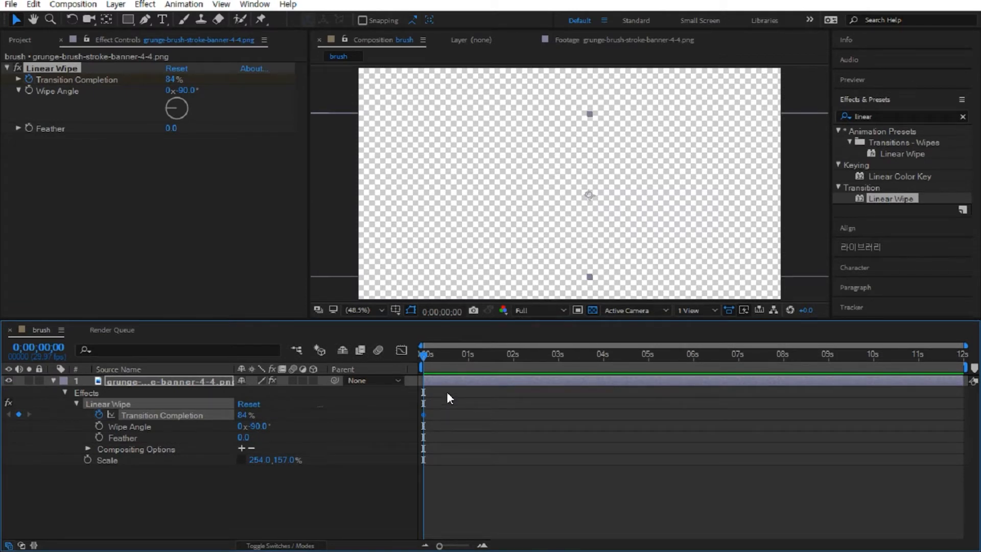
left_click(469, 354)
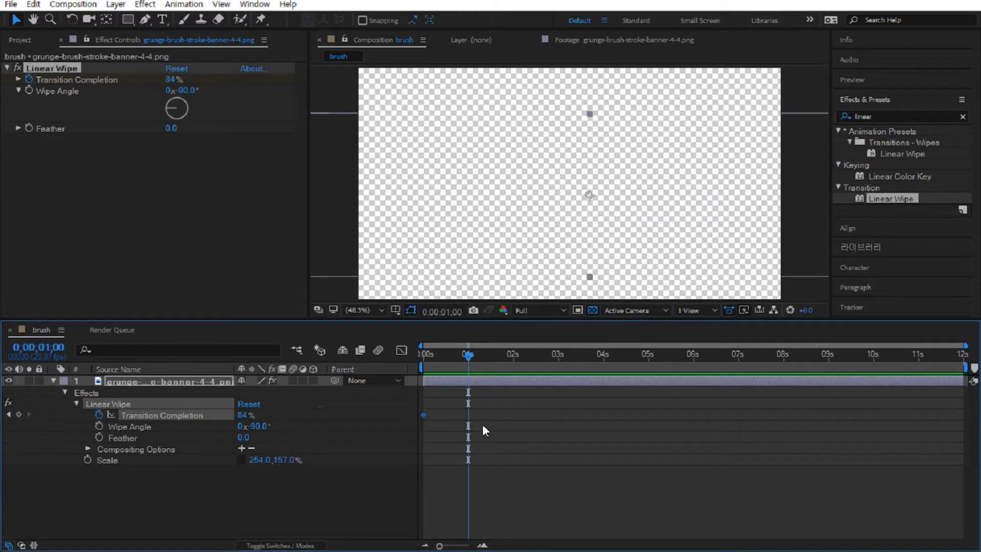
left_click_drag(171, 80, 126, 84)
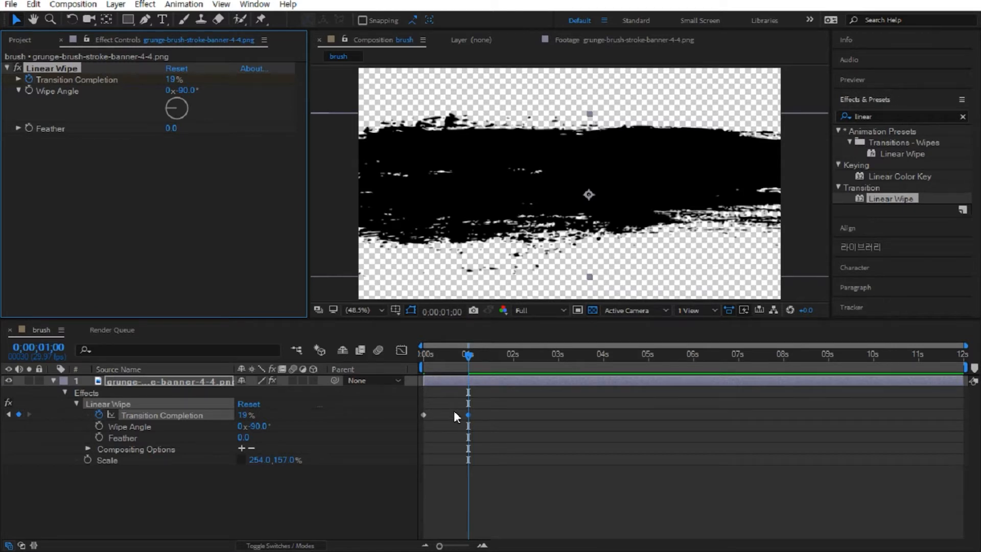
End the work area at 1 second and preview the wipe animation.
key("comma")
key("comma")
key("period")
key("period")
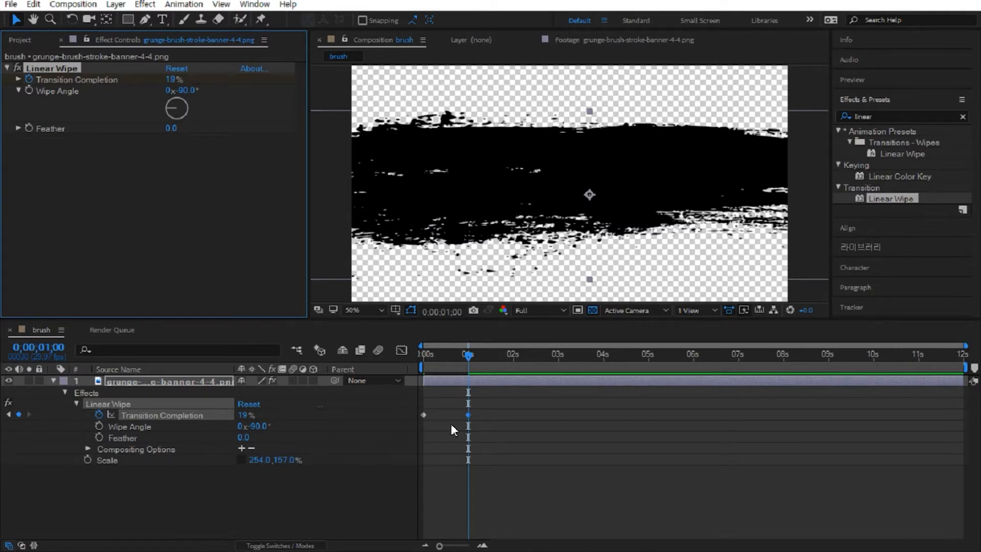
key("equal")
key("equal")
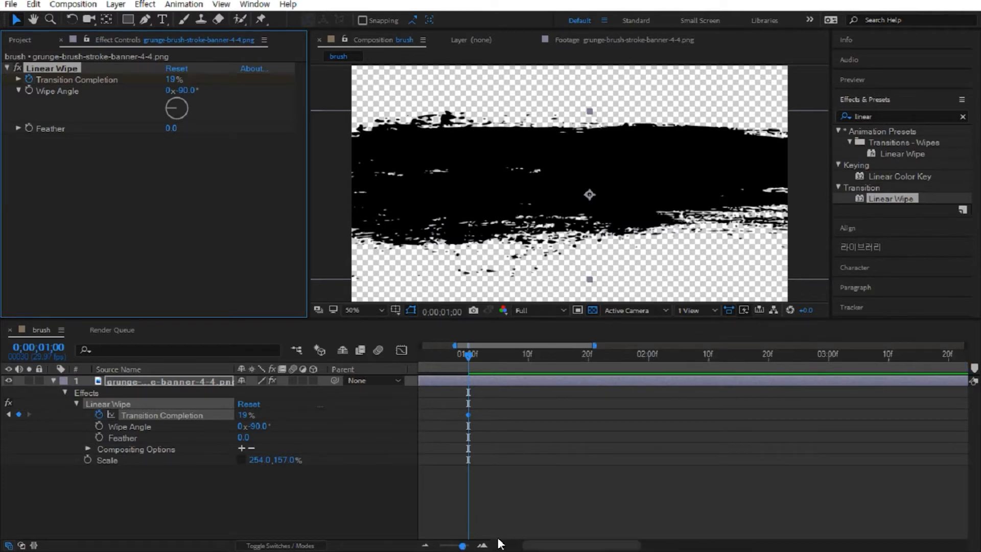
left_click_drag(532, 545, 497, 545)
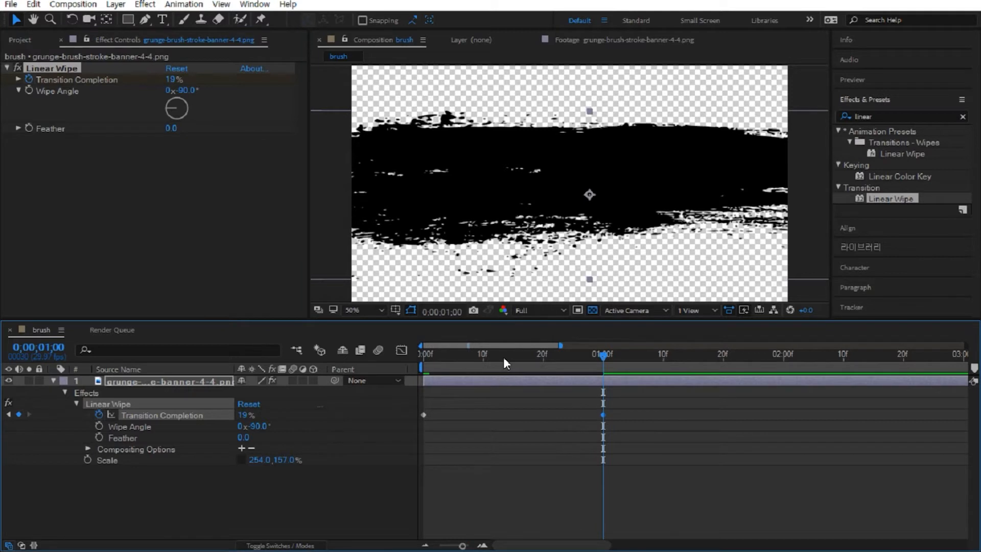
key("n")
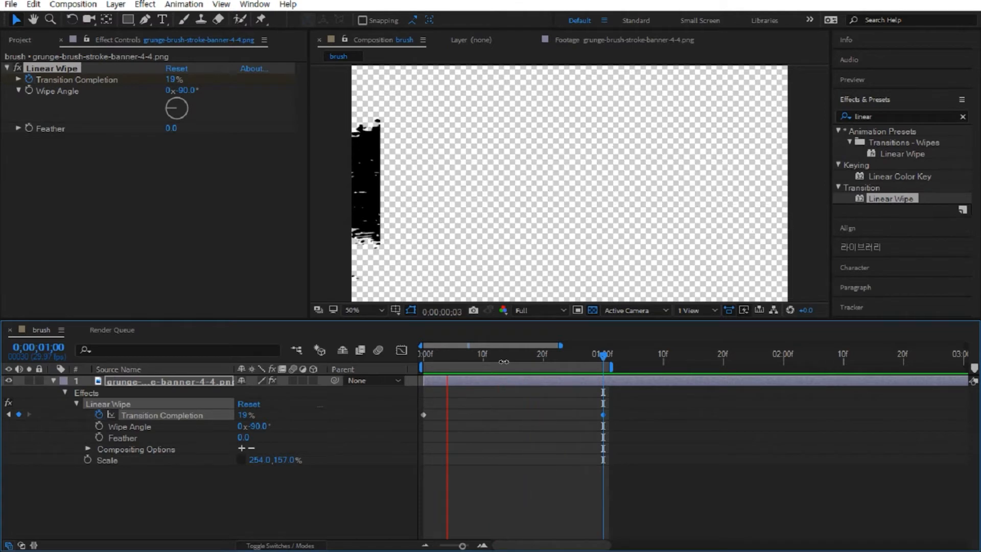
key("space")
Apply Easy Ease to both Transition Completion keyframes.
left_click(634, 419)
left_click_drag(626, 409, 388, 428)
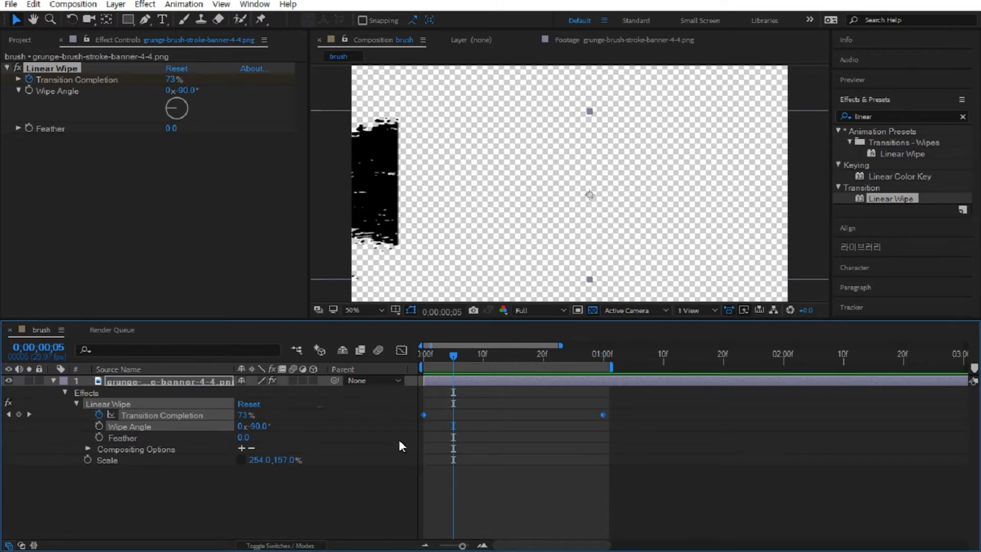
key("F9")
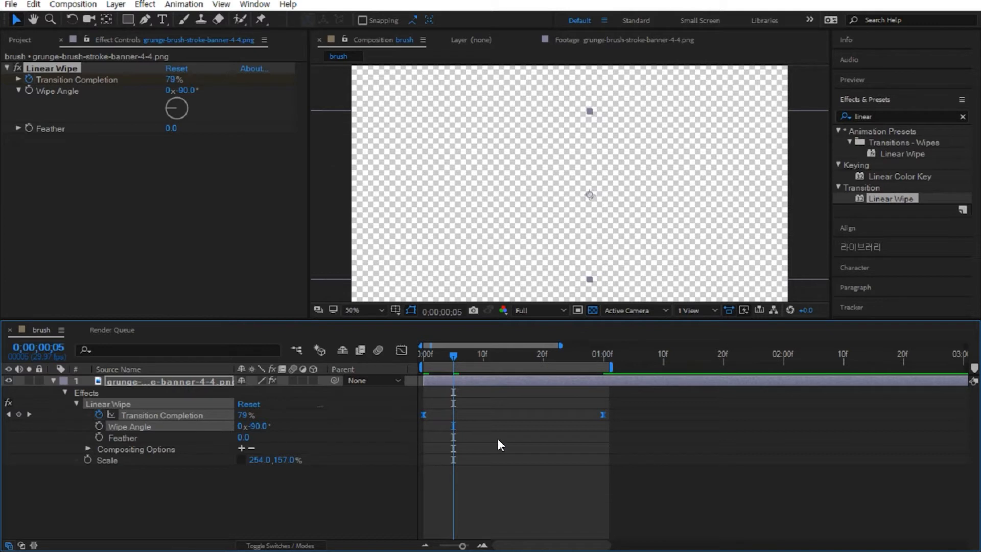
Lengthen the last Transition Completion keyframe's incoming ease in the speed graph for a fast start and slow finish, and preview it.
left_click(401, 351)
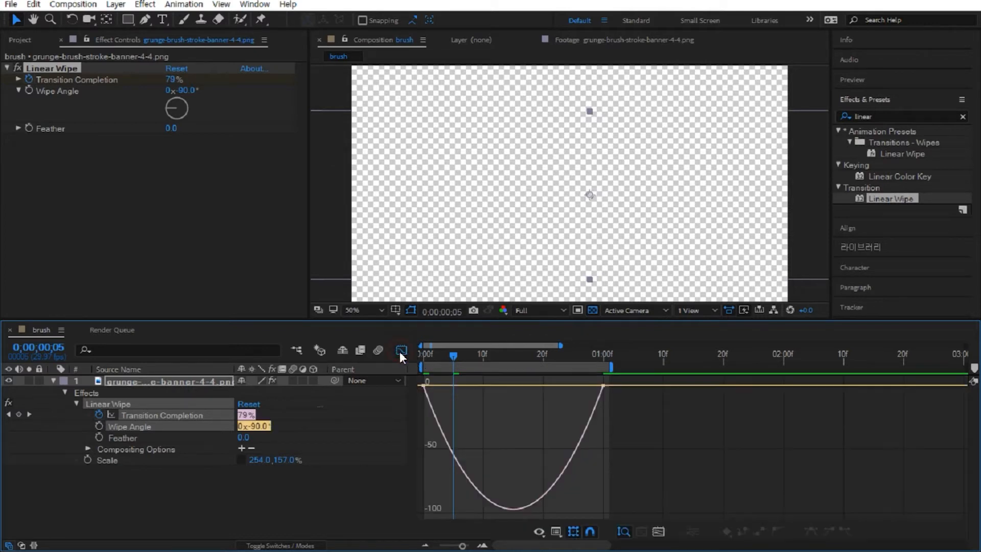
left_click(201, 507)
left_click(186, 416)
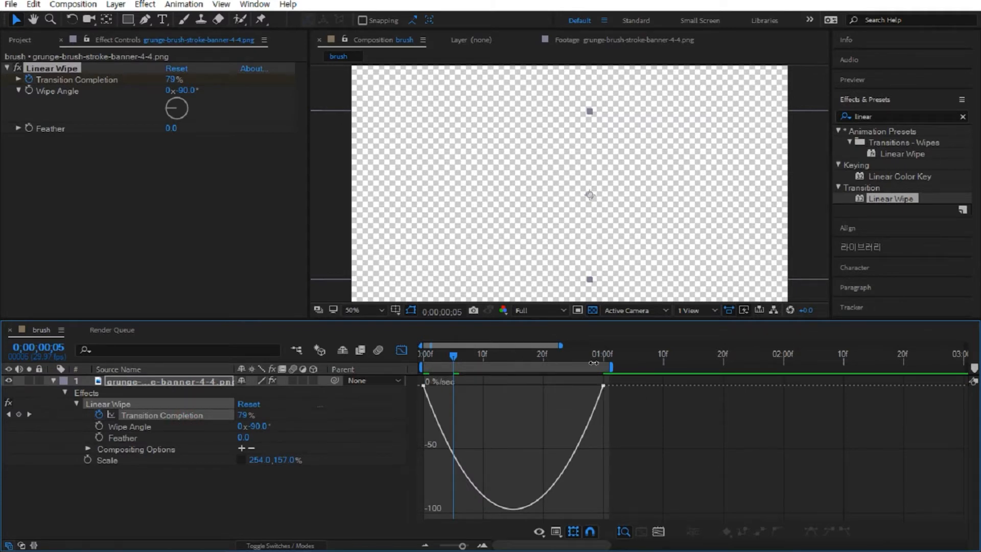
left_click(603, 386)
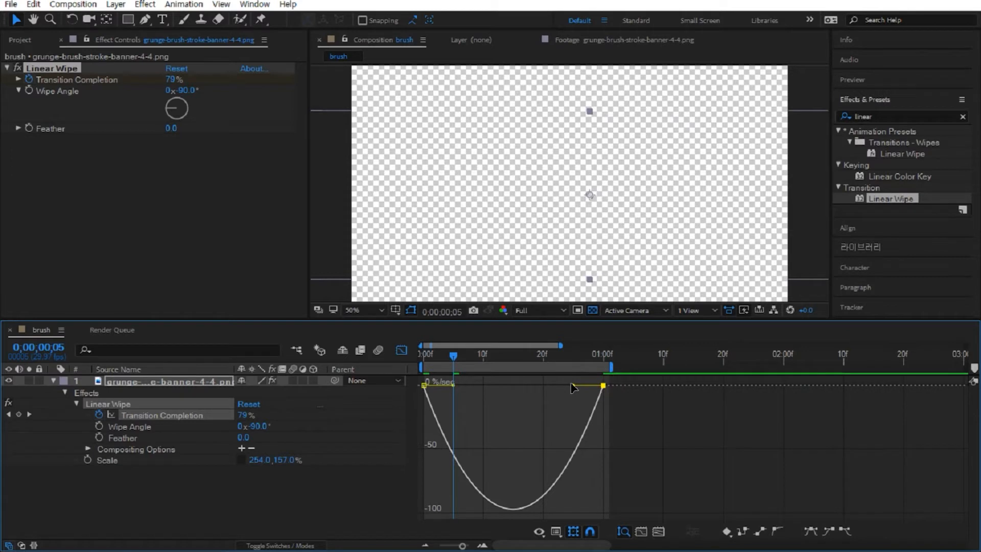
left_click_drag(571, 386, 485, 382)
key("space")
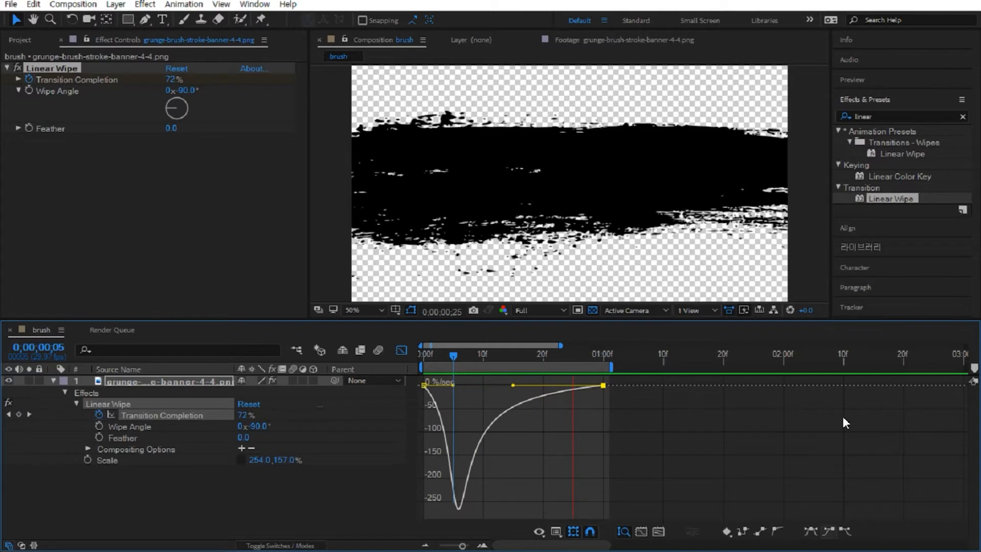
Set the Linear Wipe feather to 36 at a mid-wipe frame and preview the softened edge.
left_click_drag(505, 353, 468, 366)
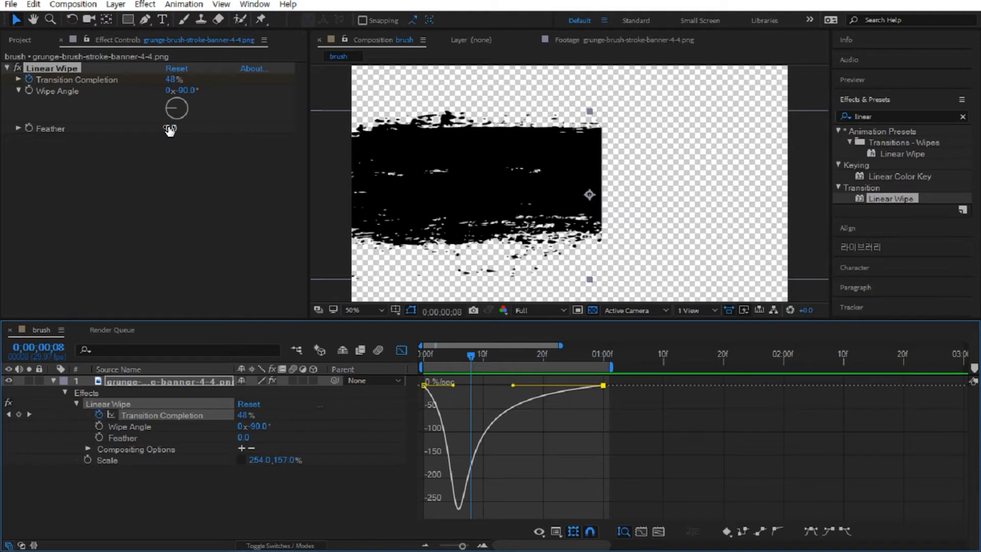
left_click_drag(169, 129, 196, 129)
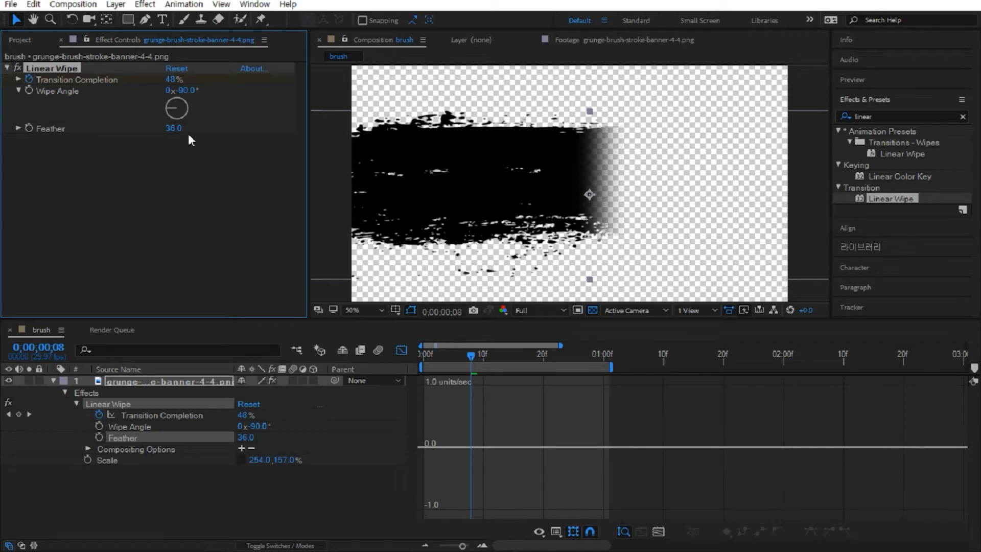
key("space")
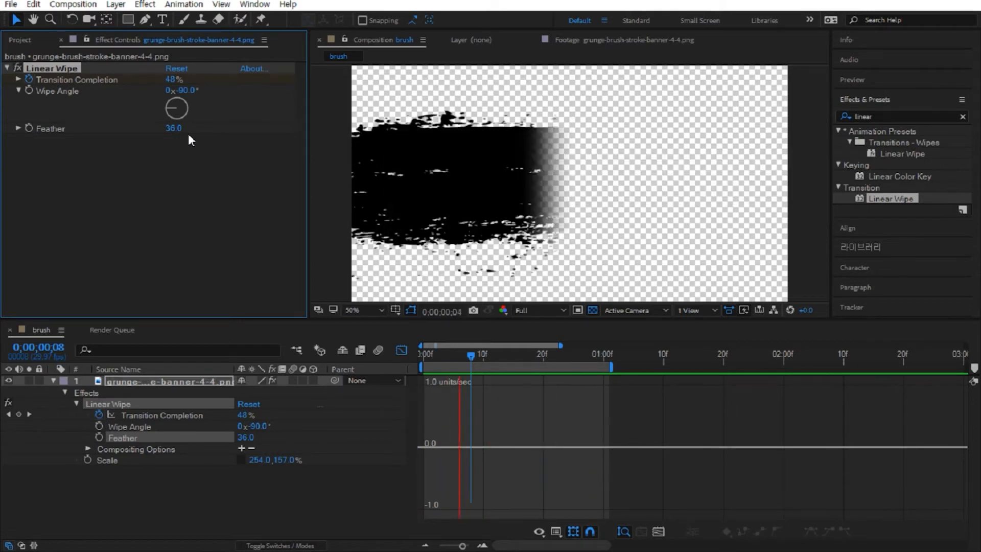
left_click(162, 415)
key("space")
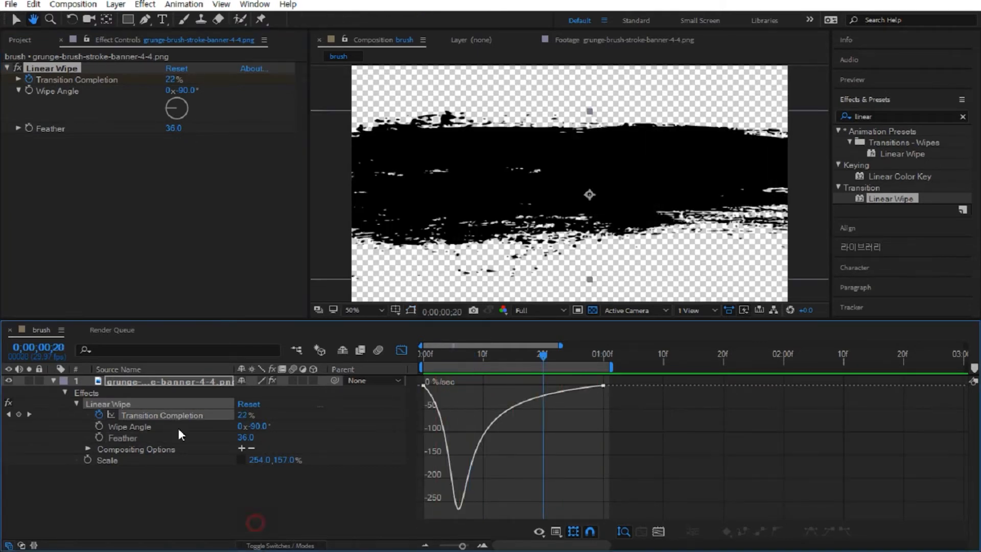
Close the graph editor and duplicate the brush-stroke layer three times.
left_click(179, 382)
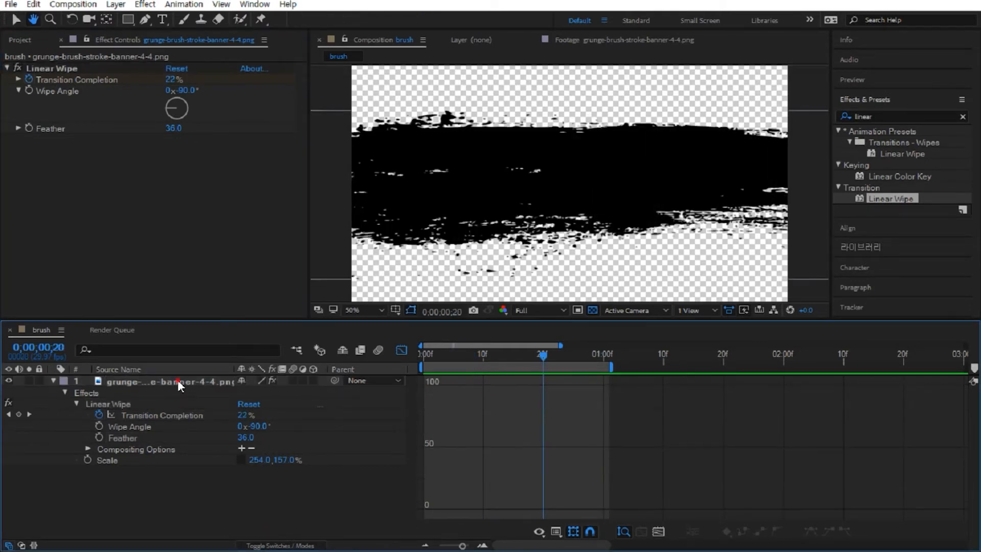
left_click(401, 351)
left_click(149, 498)
left_click(142, 382)
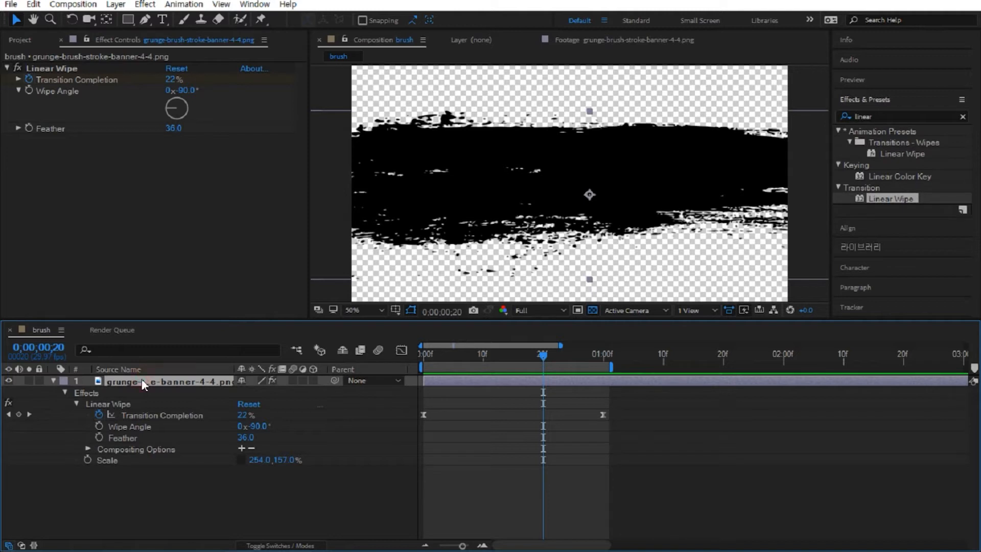
key("ctrl+d")
key("ctrl+d")
key("ctrl+d")
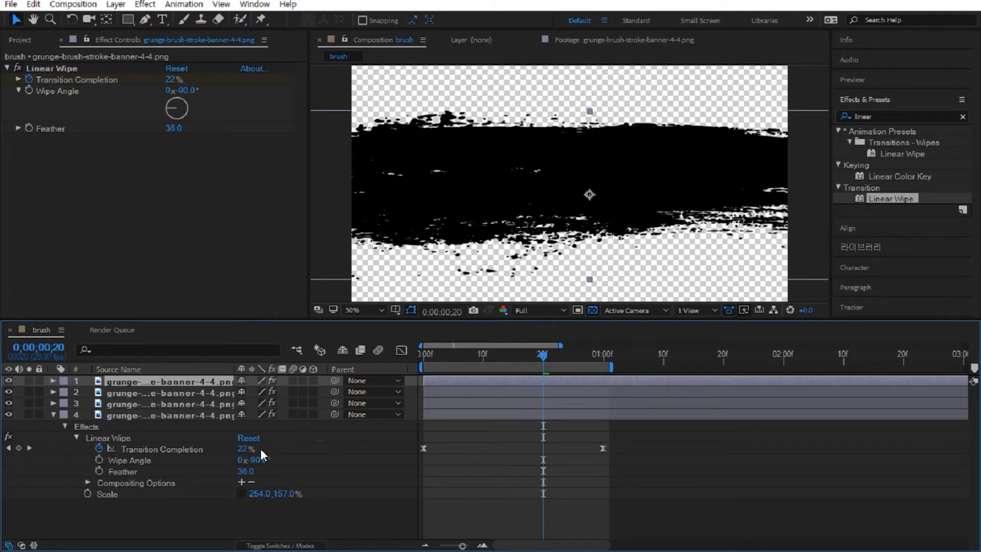
Move the layer 3 stroke up to cover the frame's upper part and the layer 2 stroke down to cover the lower part.
left_click(128, 405)
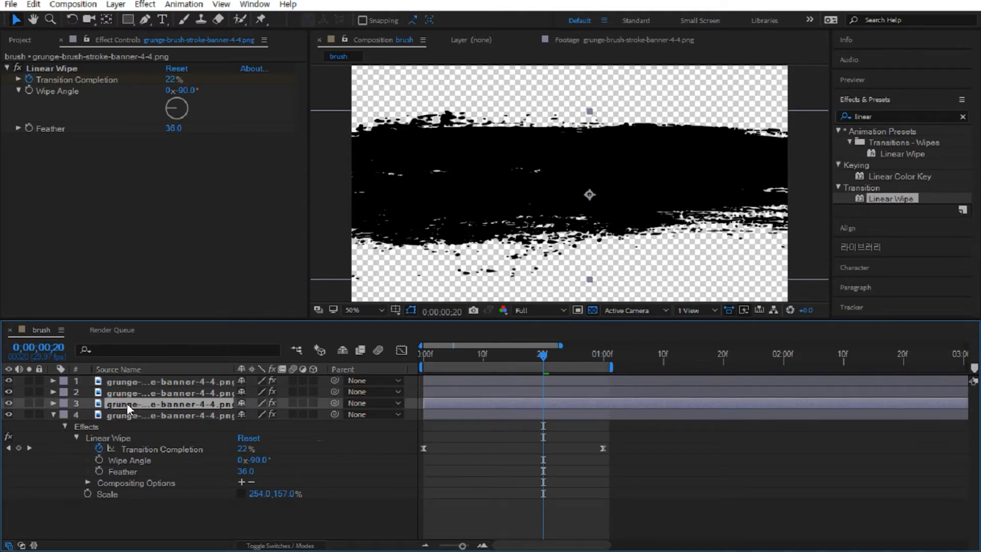
mouse_move(507, 166)
left_mouse_down()
mouse_move(506, 92)
mouse_move(506, 103)
left_mouse_up()
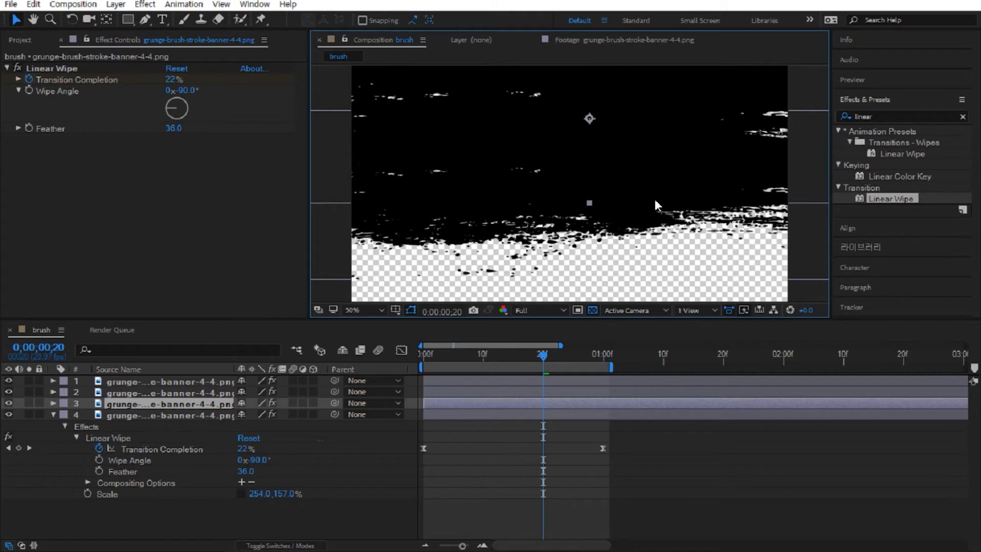
left_click(115, 392)
left_click_drag(534, 193, 546, 285)
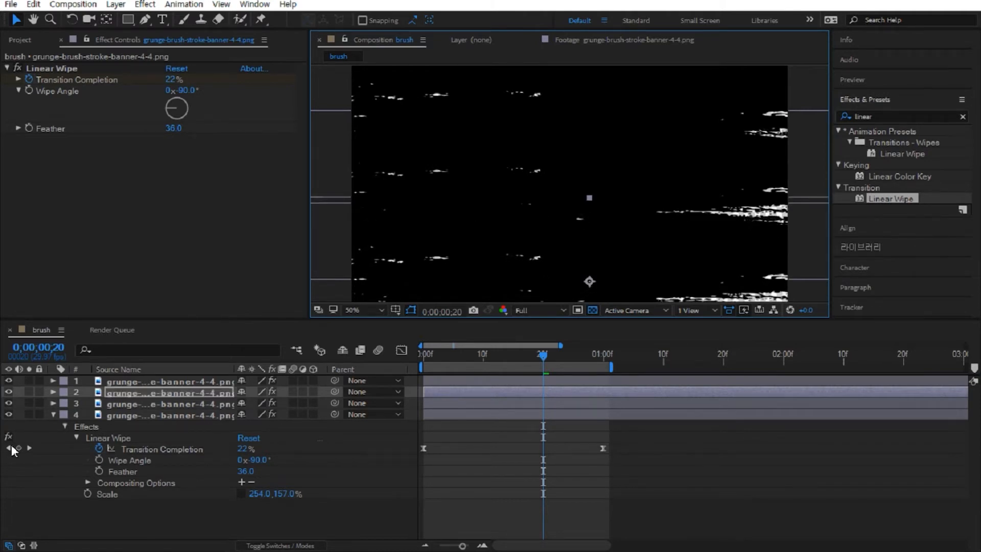
Rotate the topmost brush-stroke layer to -20°.
left_click(155, 382)
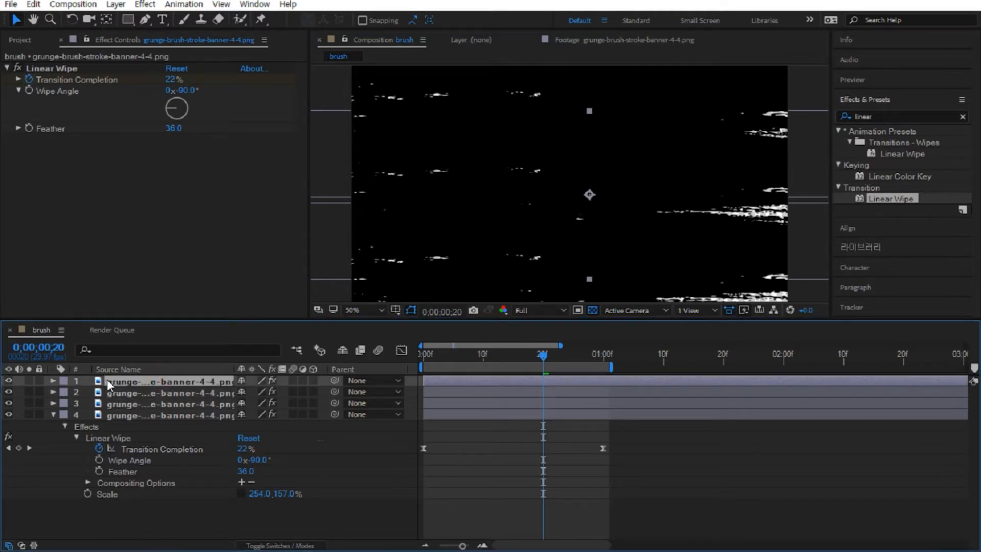
key("r")
left_click_drag(256, 392, 240, 390)
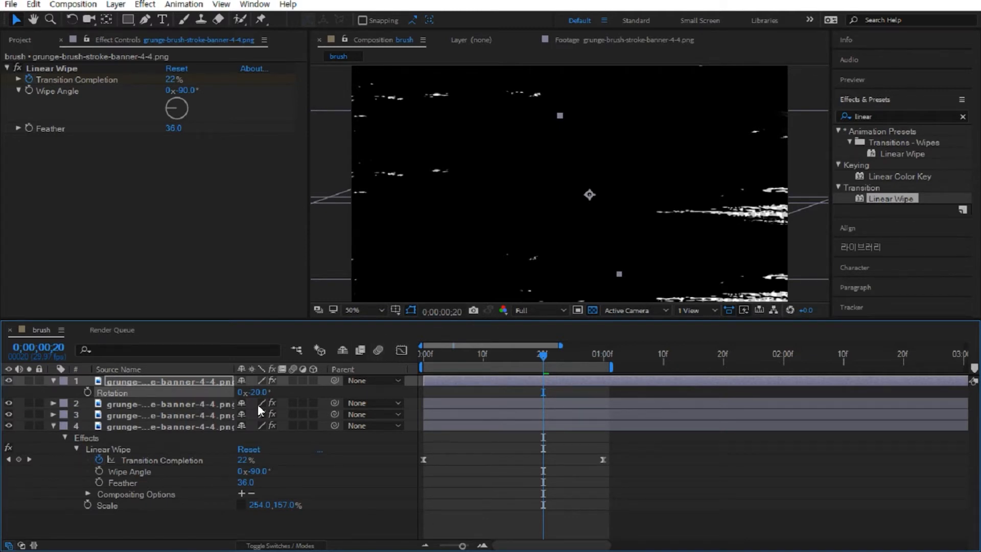
Stagger the upper three brush layers in time, starting layer 3 at 10f, layer 2 at 20f and layer 1 at 1:00.
left_click(438, 411)
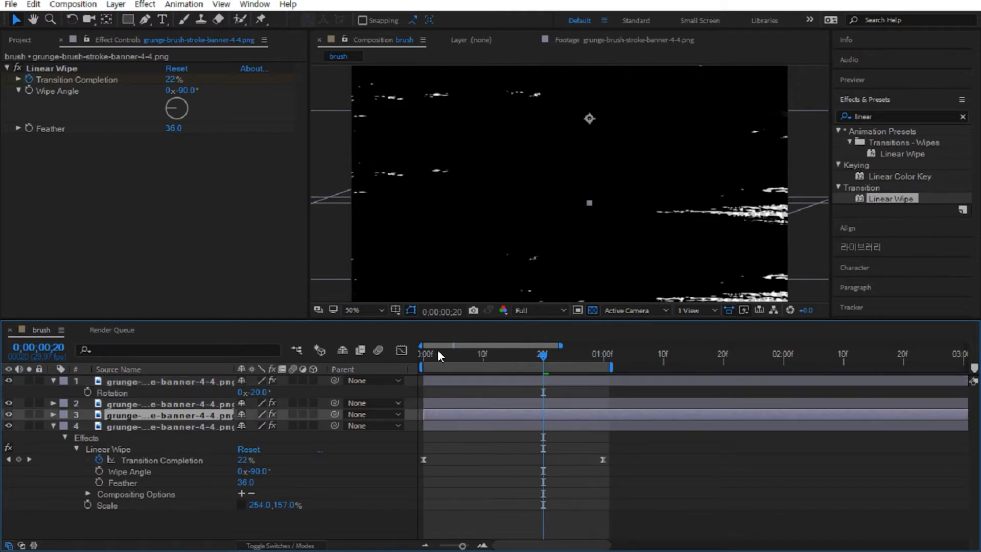
left_click_drag(463, 546, 468, 546)
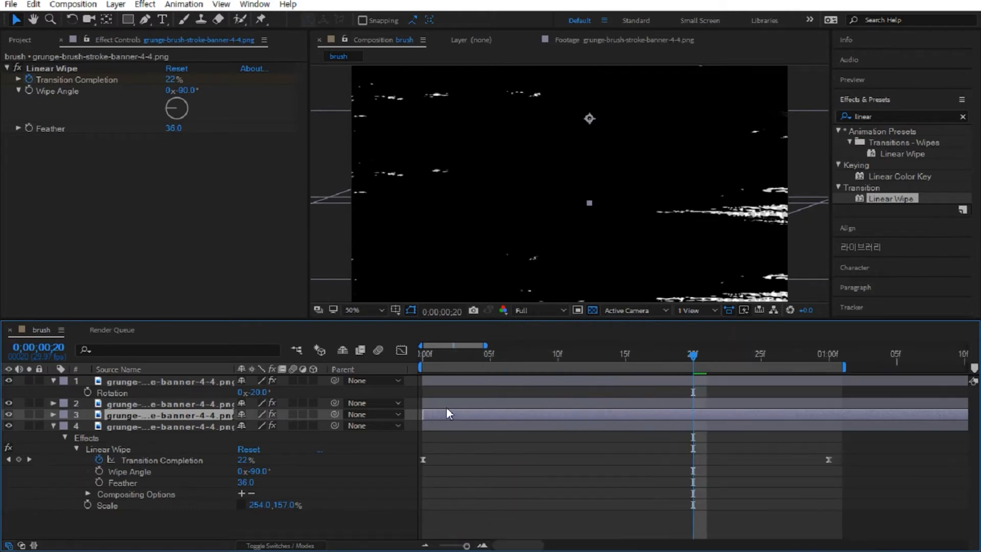
left_click_drag(436, 420, 568, 424)
left_click_drag(499, 403, 772, 406)
left_click_drag(484, 378, 878, 382)
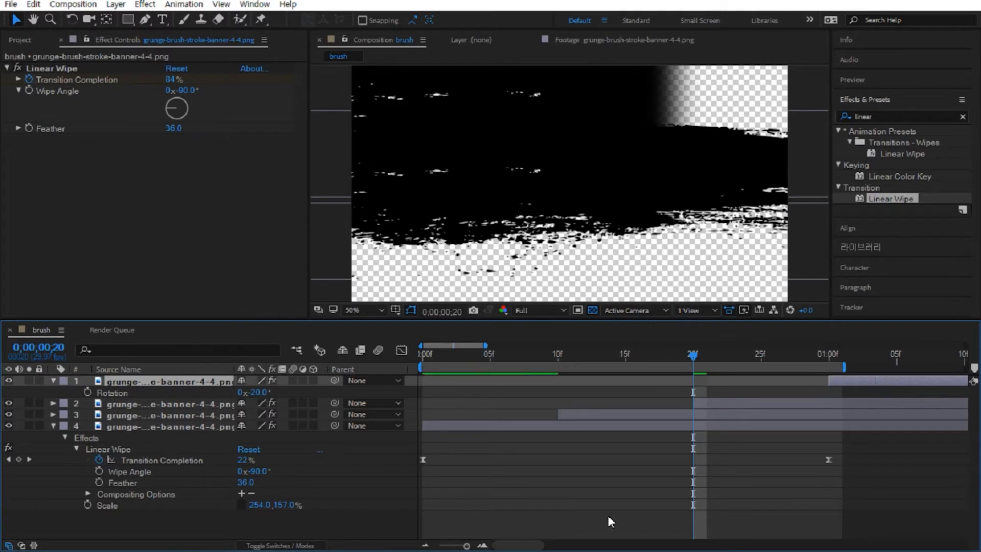
Extend the work area's end to about 2:03 and preview the staggered strokes.
left_click_drag(467, 546, 463, 546)
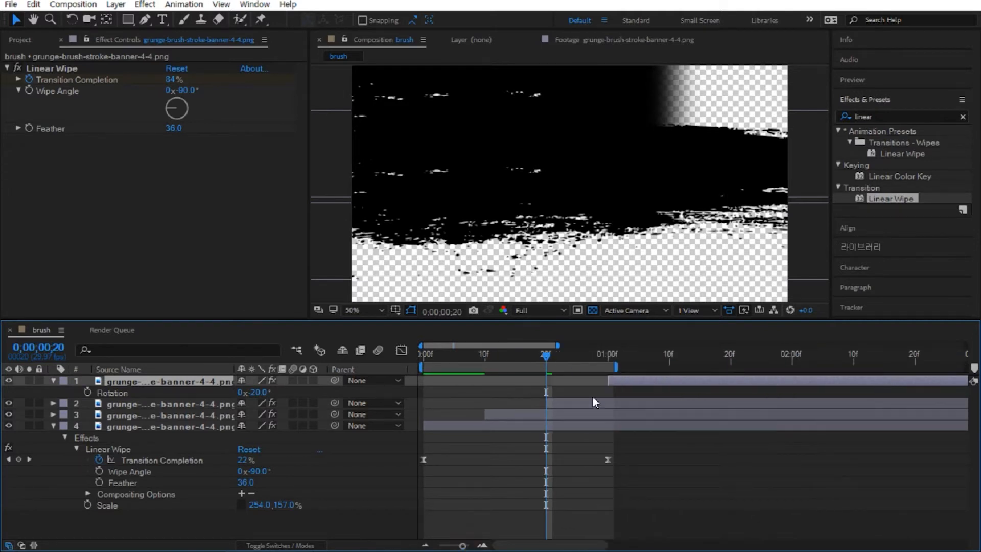
left_click_drag(617, 364, 817, 379)
key("space")
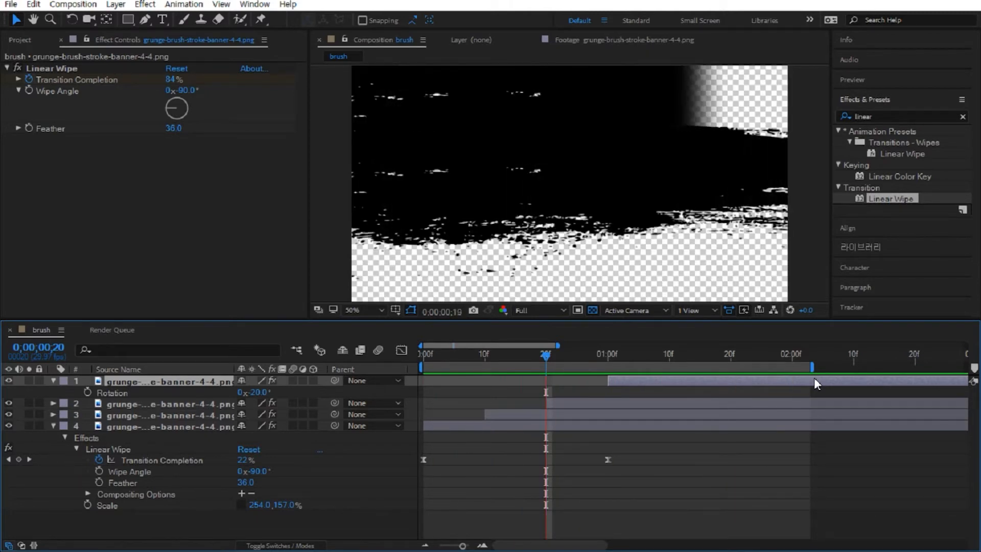
key("space")
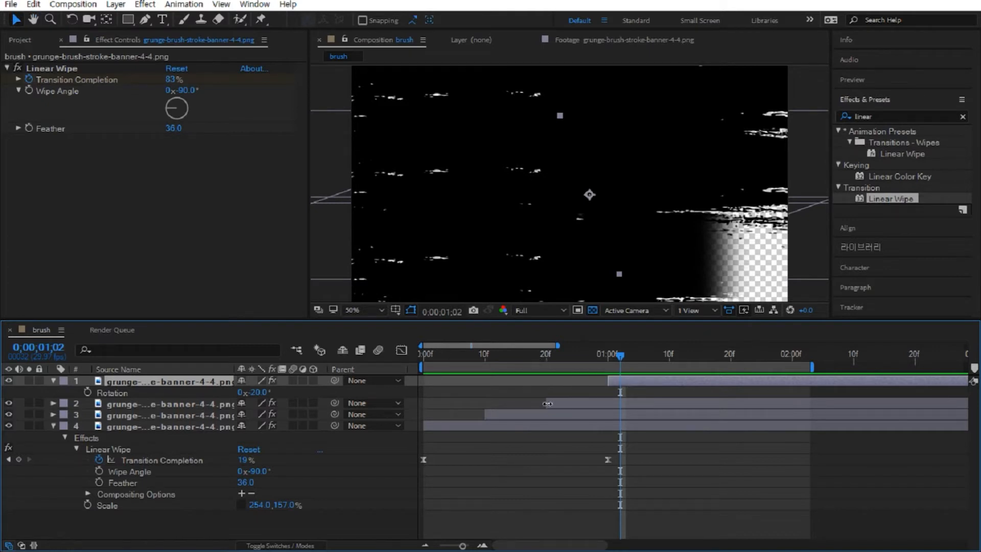
Delay layer 3 to about 0:20, layer 2 to about 1:10 and layer 1 to 2:00, with the work area ending at about 3:08.
left_click_drag(525, 414, 756, 375)
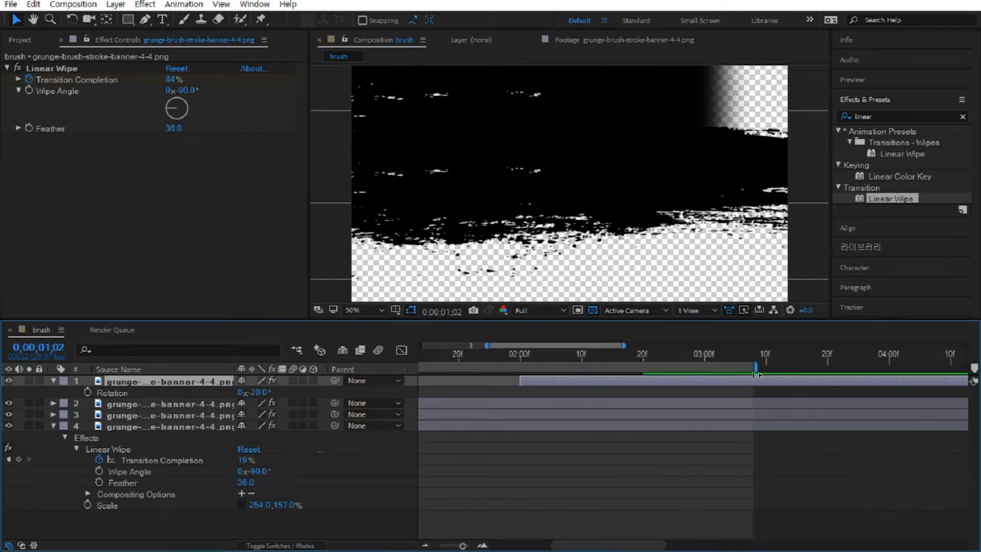
key("space")
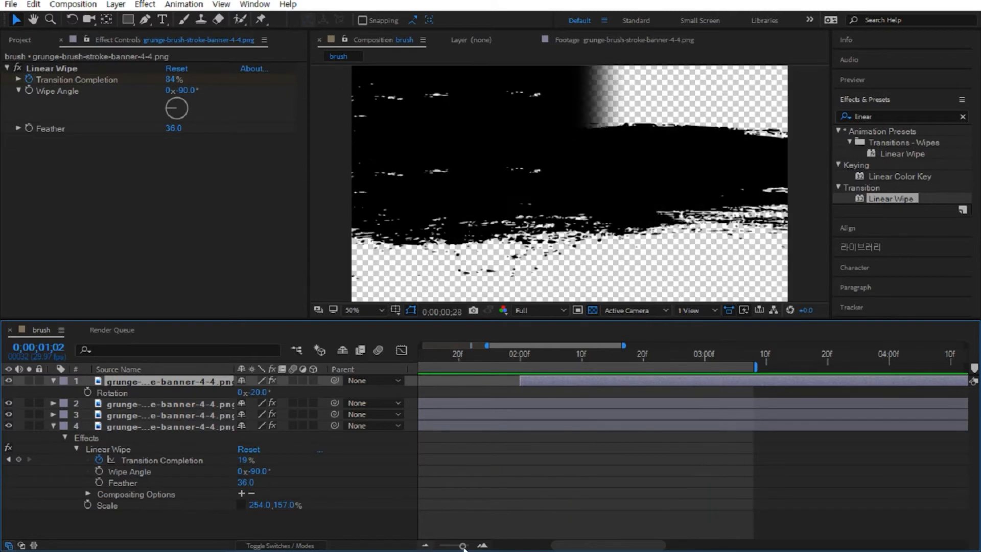
left_click_drag(463, 546, 453, 546)
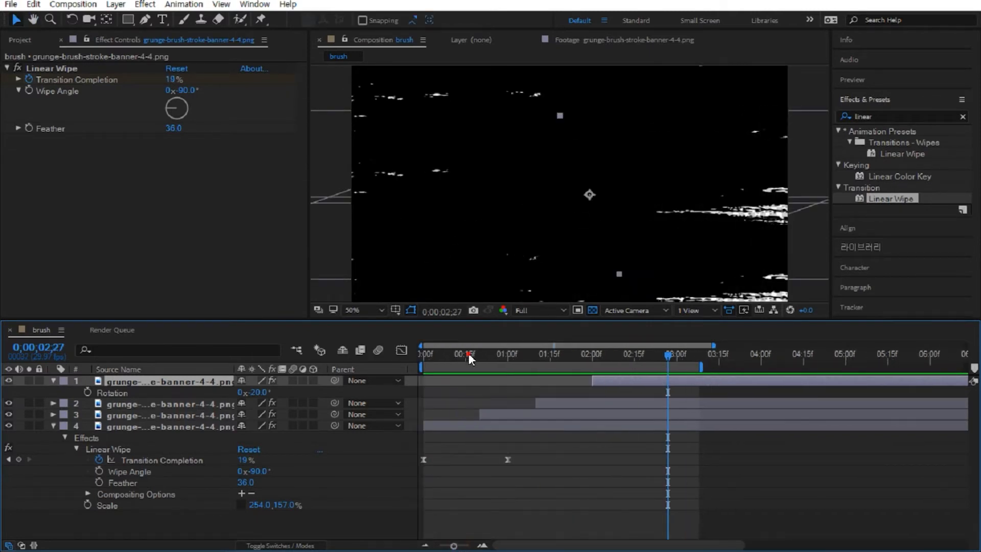
Preview the brush reveal from the start, and enlarge layer 2 to 302, 309% and layer 3 to 254, 276%.
left_click_drag(470, 351, 251, 358)
key("space")
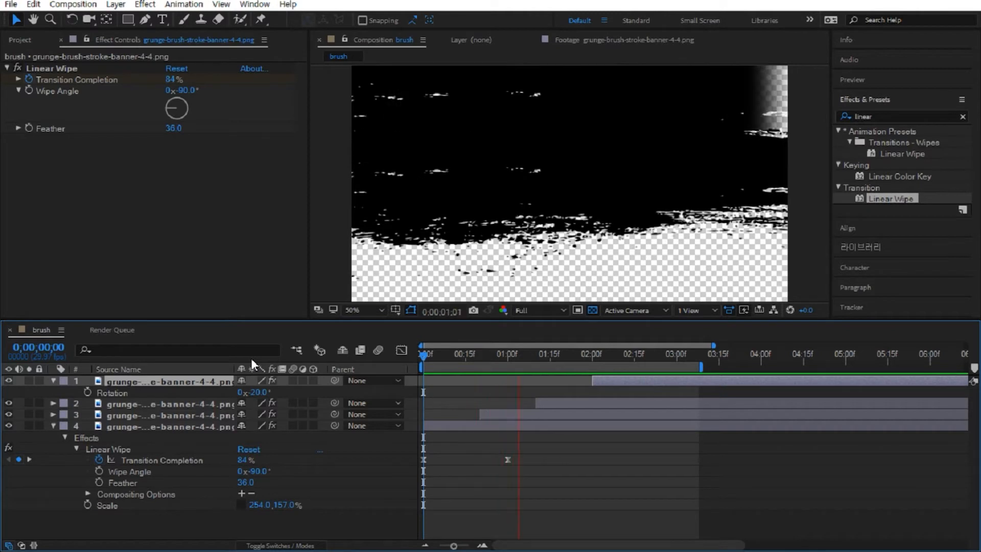
key("space")
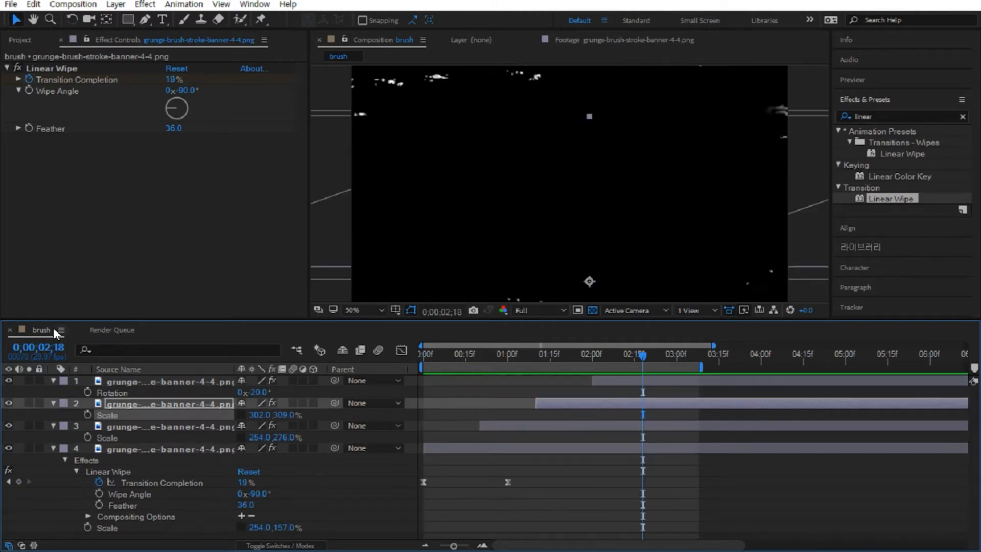
Create a new 1280 x 720, 29.97 fps, 12-second composition named final.
left_click(24, 37)
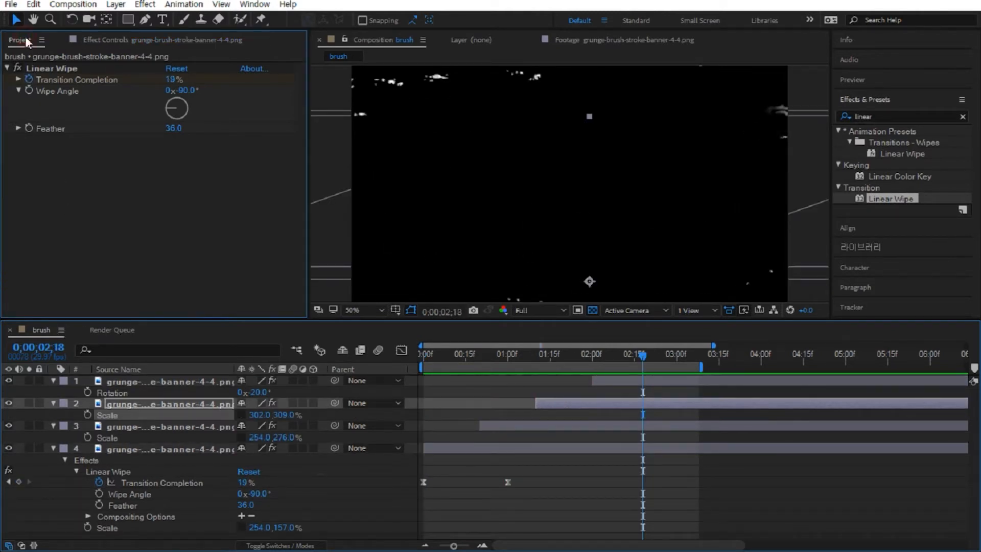
left_click_drag(302, 338, 295, 330)
left_click(73, 4)
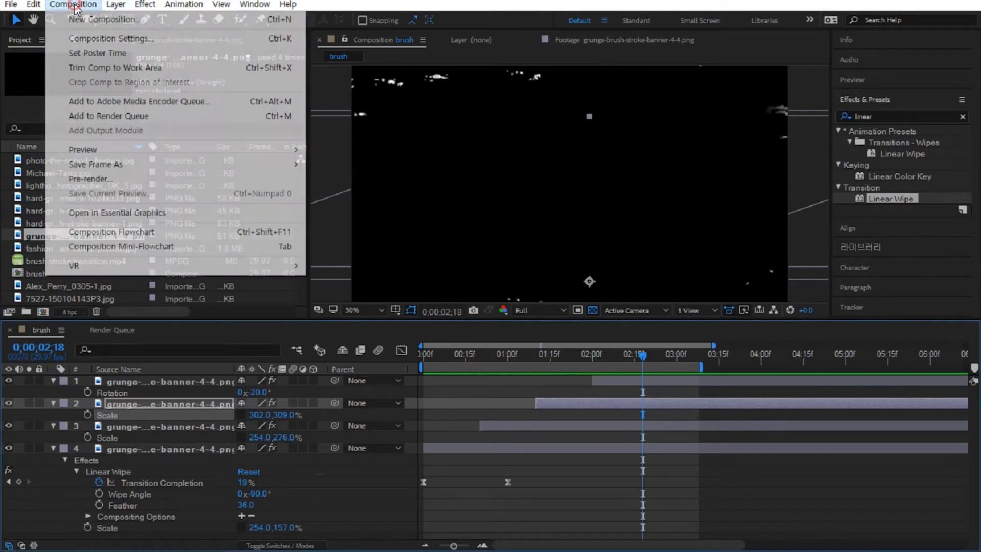
left_click(118, 20)
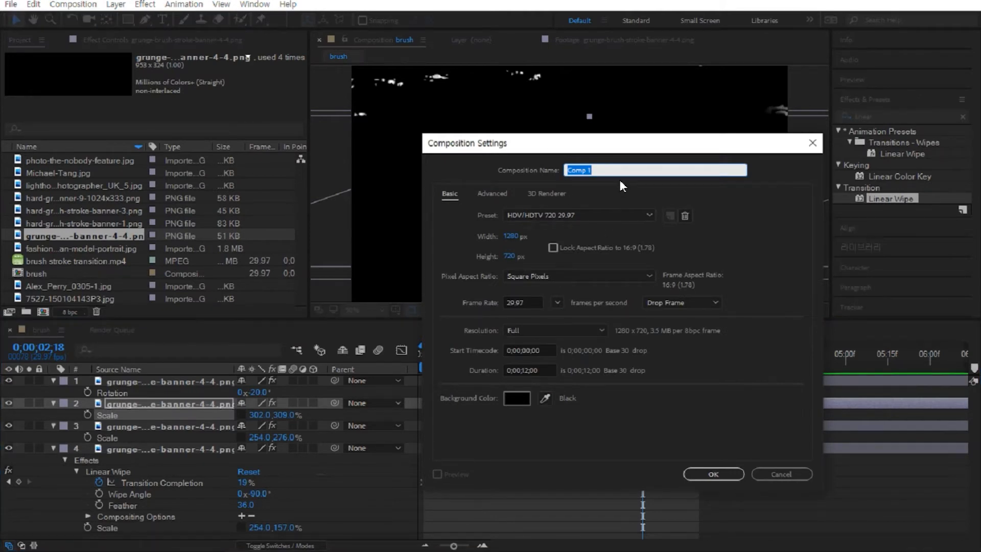
type("t")
left_click(728, 474)
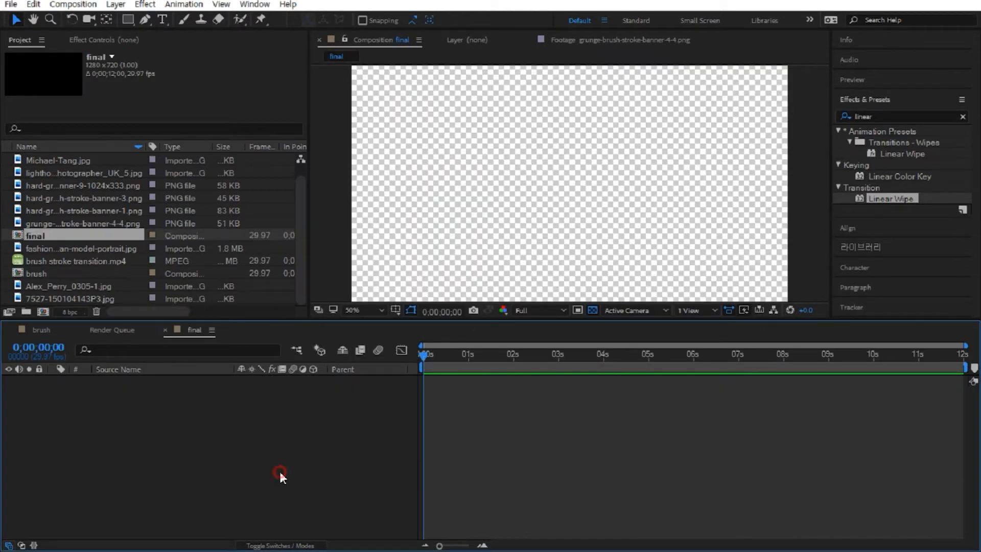
Look through the imported images and add fashion-woman-model-portrait.jpg as a layer in the final composition.
left_click(70, 220)
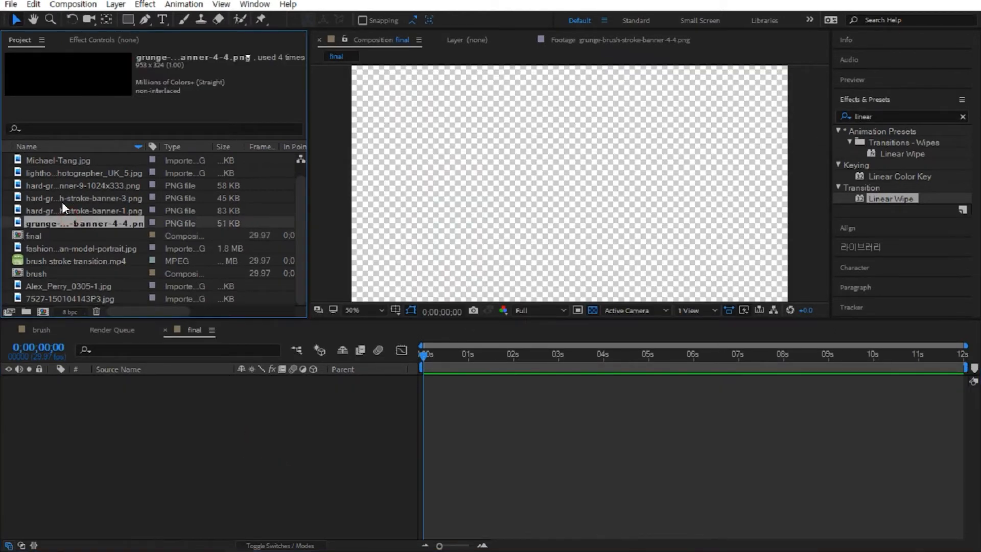
left_click(54, 160)
left_click(53, 172)
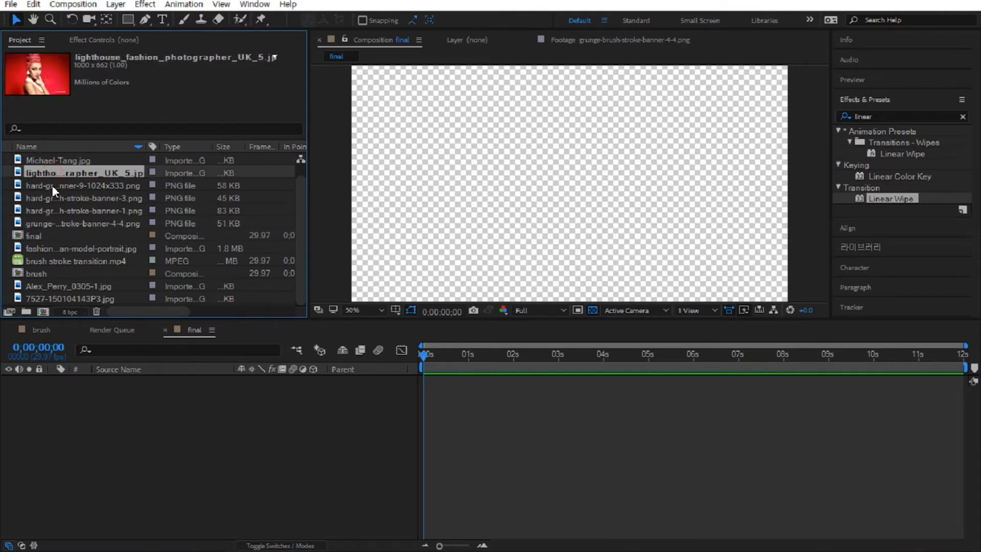
left_click(52, 185)
left_click(60, 250)
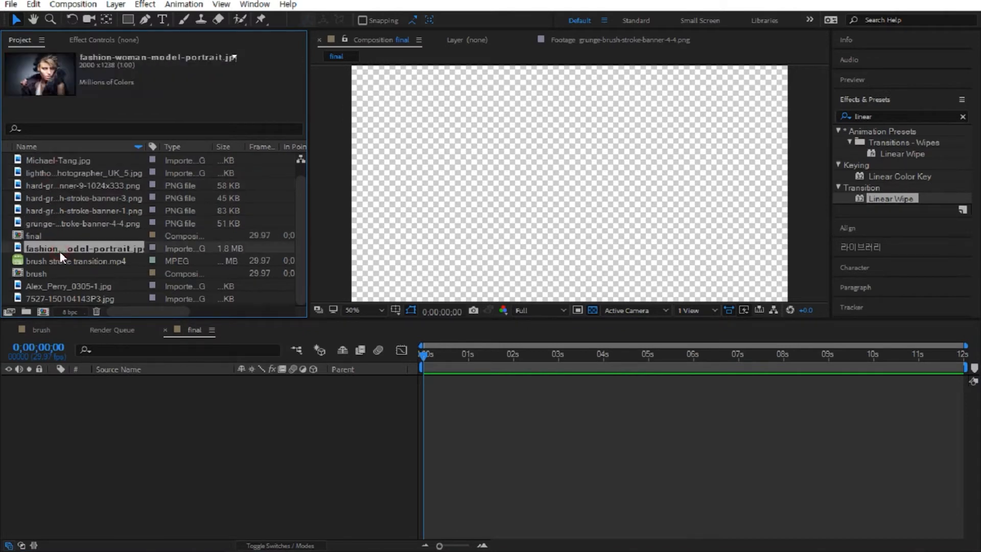
left_click(59, 286)
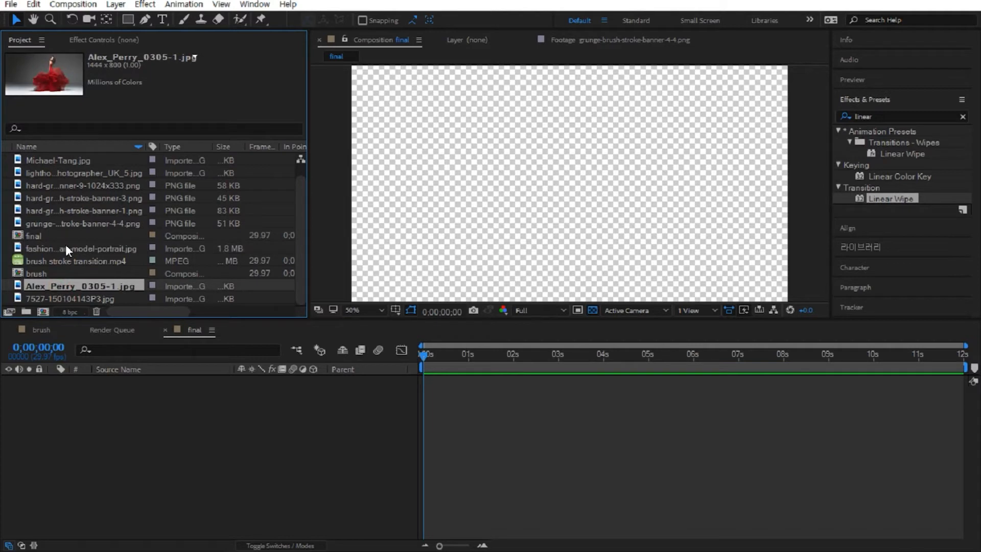
left_click(67, 248)
left_click(74, 286)
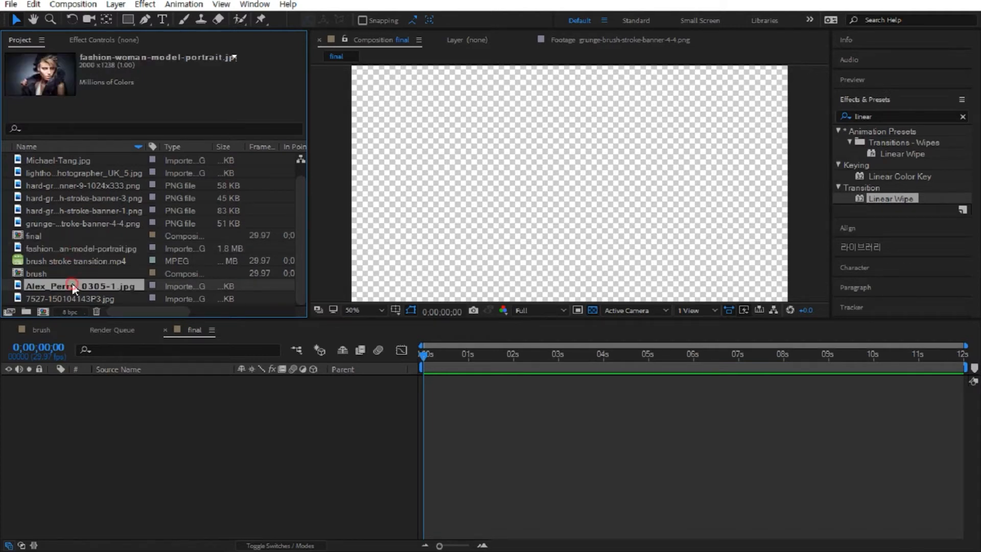
left_click(75, 250)
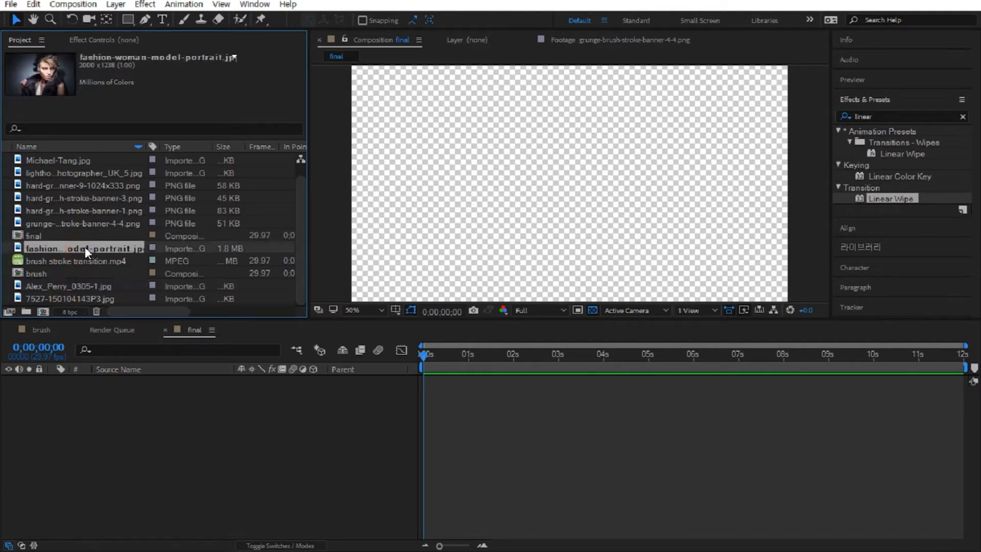
left_click_drag(85, 247, 94, 423)
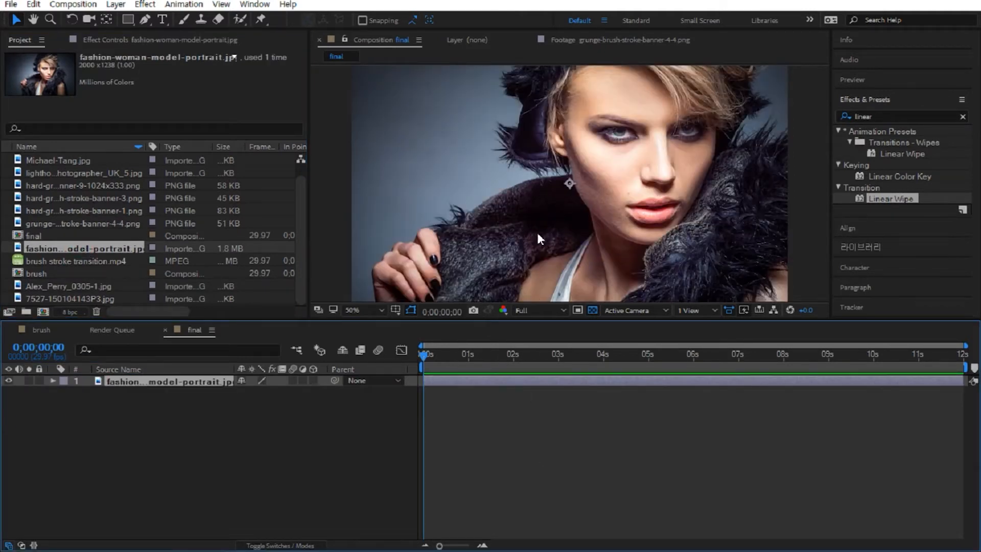
Fit the composition view to the viewer and scale the portrait layer to 68%.
left_click(357, 308)
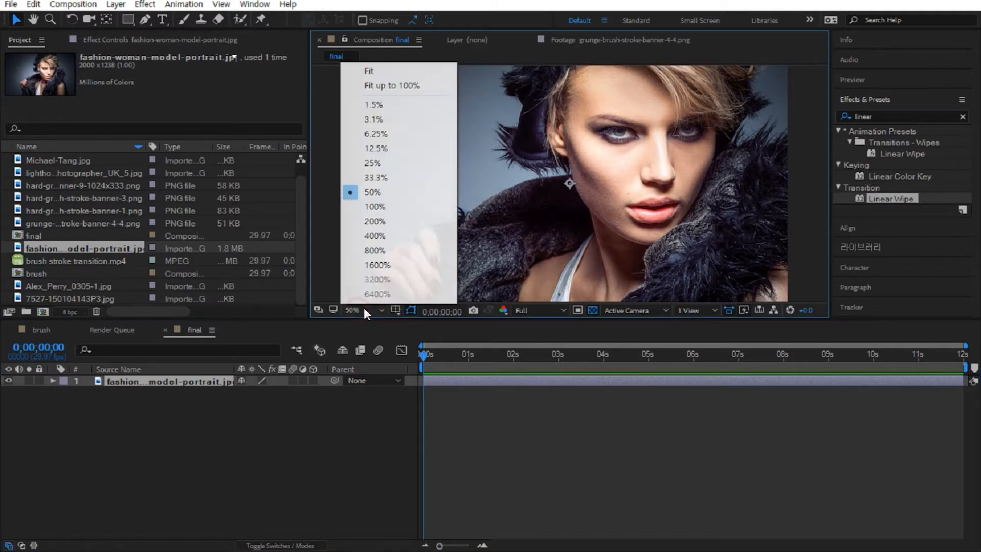
left_click(363, 70)
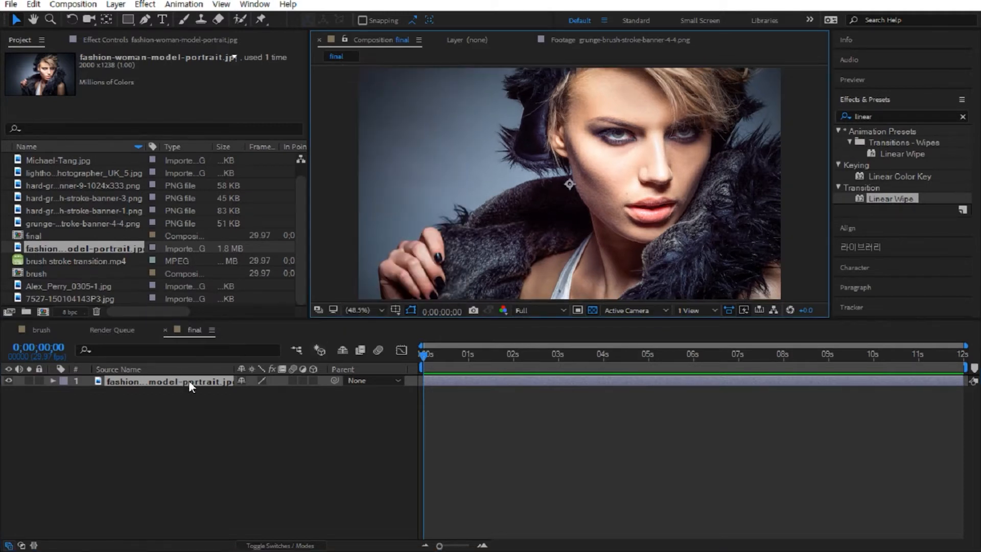
key("s")
left_click_drag(257, 392, 244, 393)
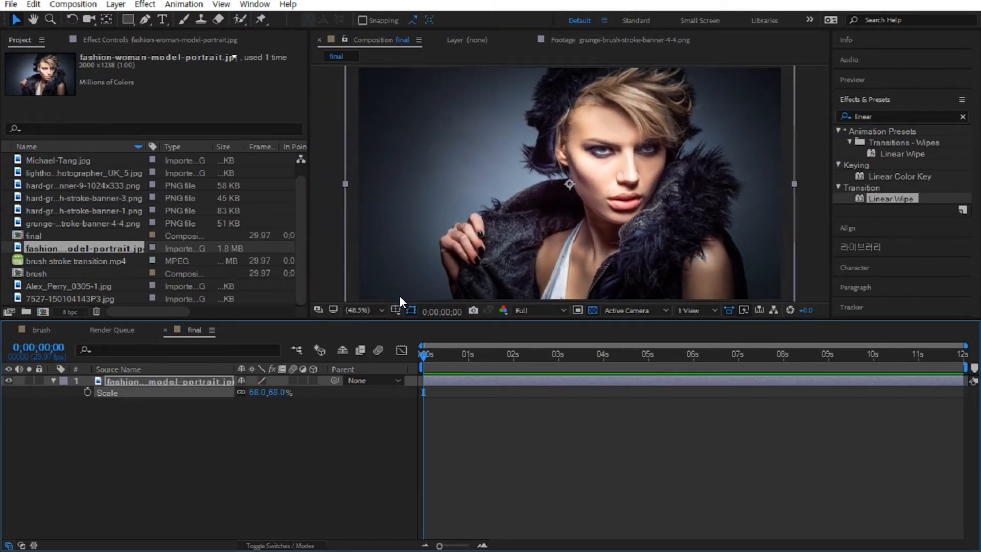
Animate the portrait's Scale from 68% at the first frame to 88% at the last frame, and preview the zoom.
left_click(87, 392)
left_click_drag(453, 364, 963, 358)
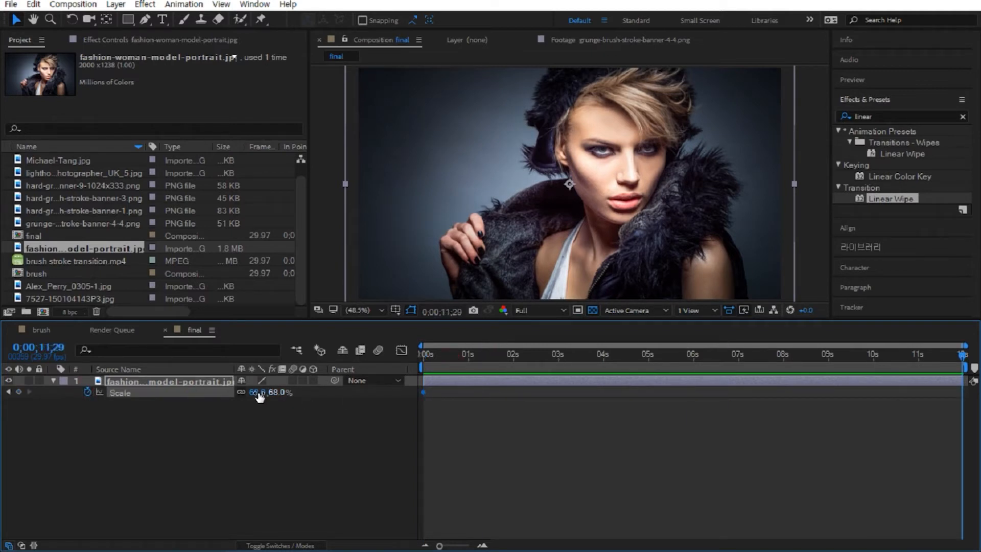
left_click_drag(257, 393, 273, 393)
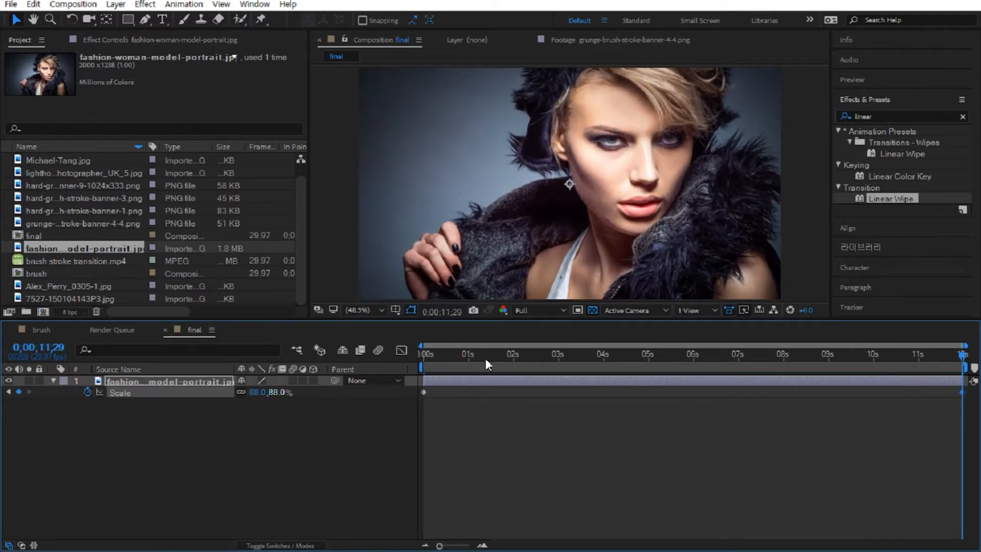
key("Home")
key("space")
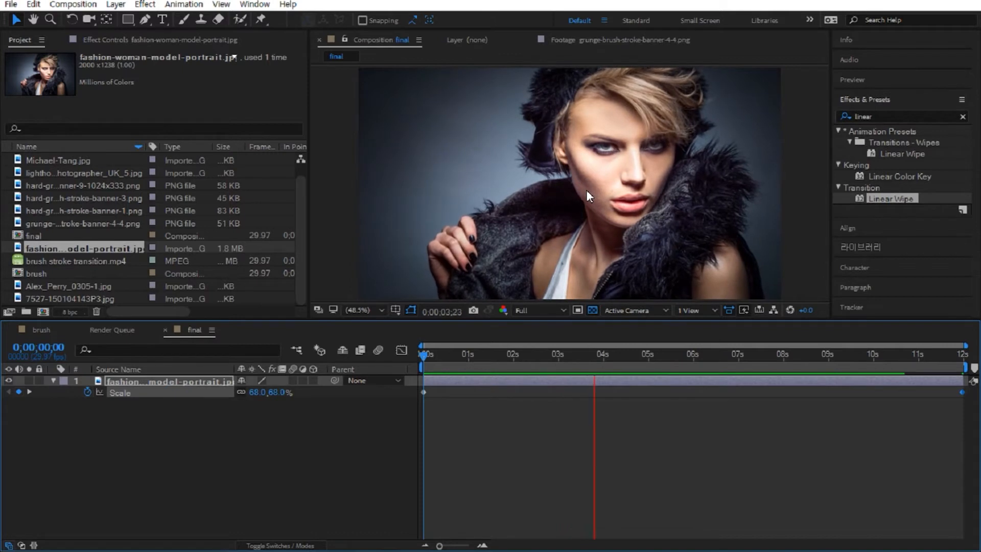
key("space")
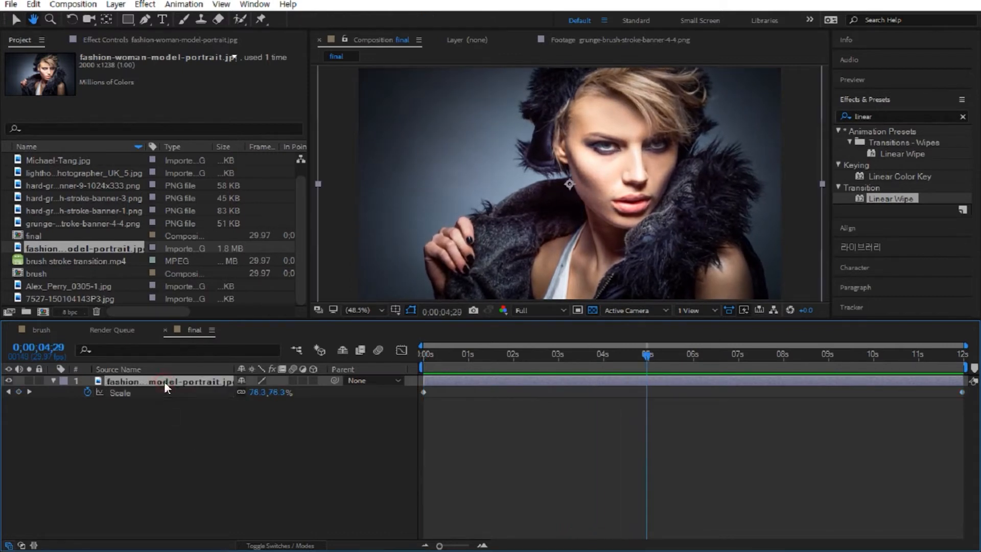
Show the portrait's Position, shift the image left to 613.2, 360 at the first frame, and check the framing at the last frame.
key("shift+p")
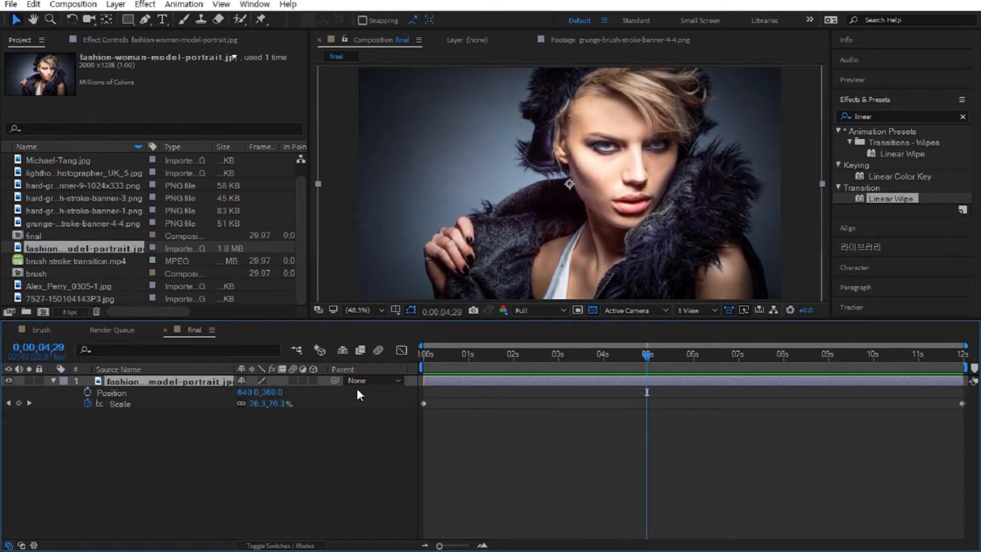
key("Home")
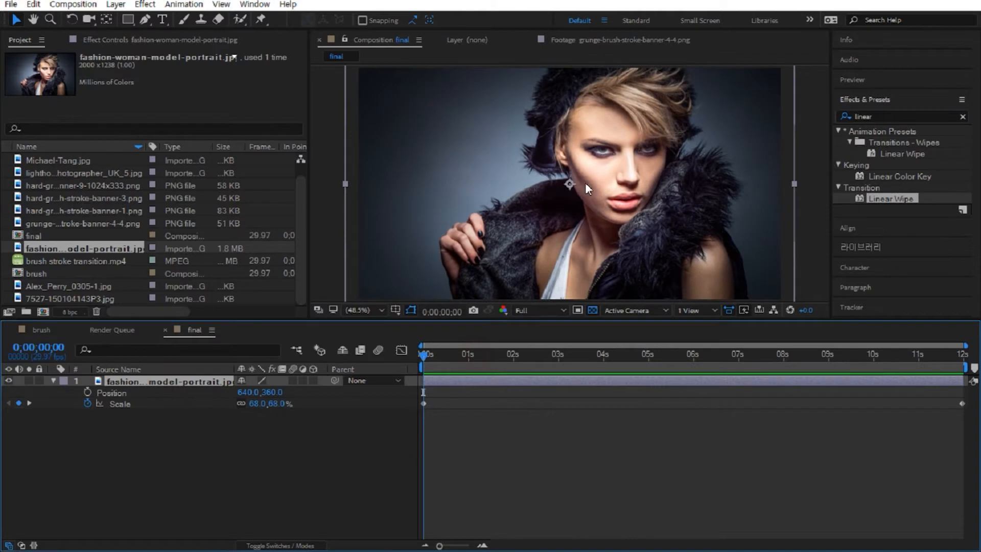
left_click_drag(587, 185, 575, 183)
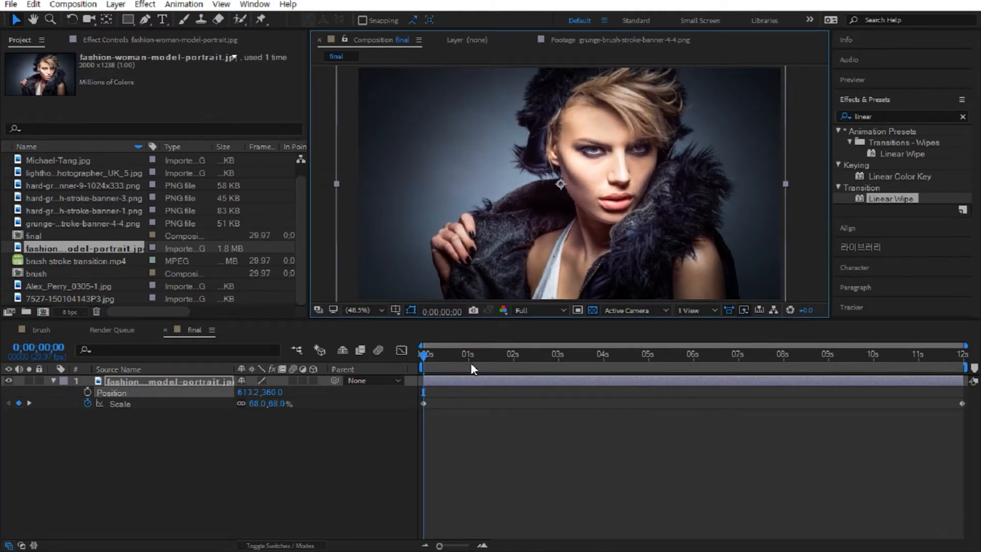
left_click_drag(524, 362, 977, 358)
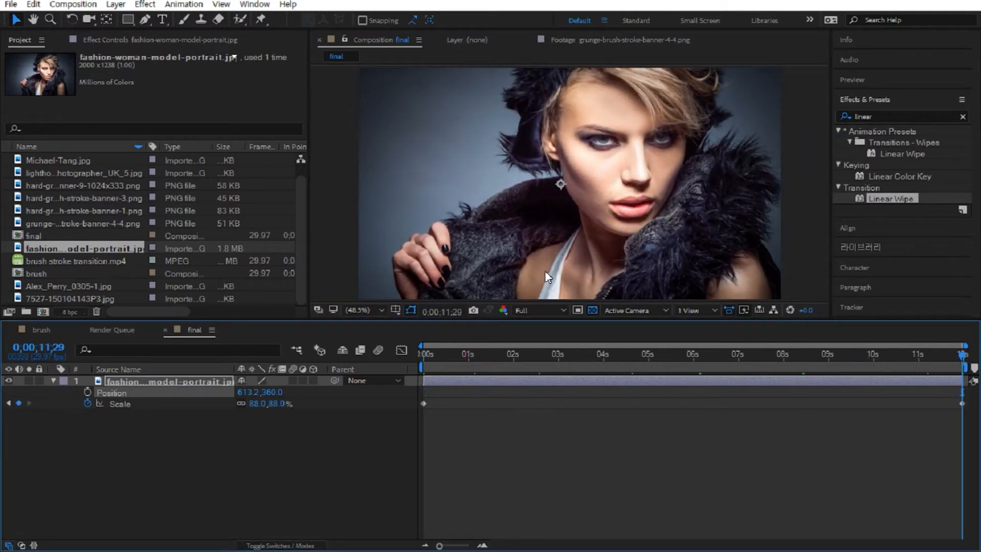
Animate the portrait's Position from 602.9, 388.9 at the first frame to 530.7, 403.3 at the last frame, and preview the motion.
left_click_drag(572, 249, 549, 265)
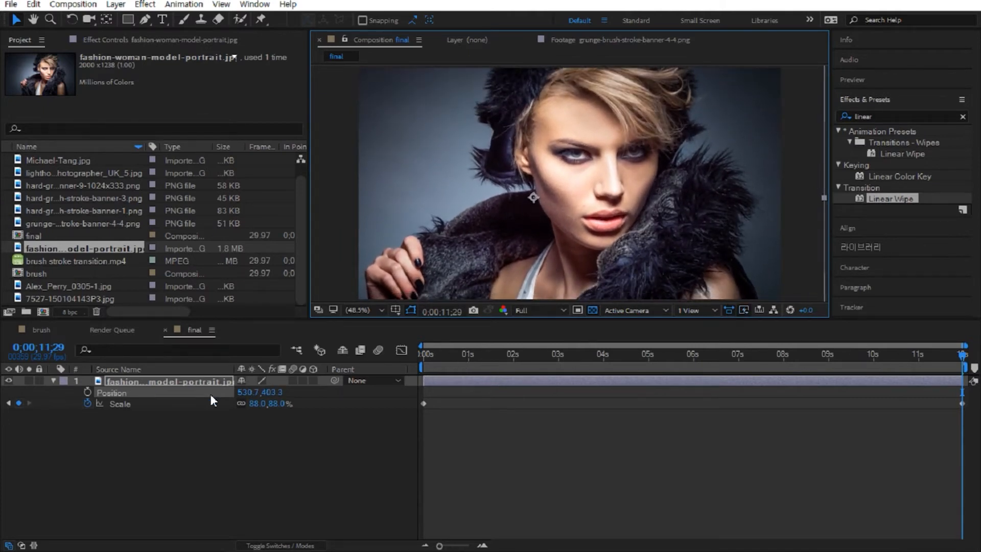
left_click(87, 392)
key("Home")
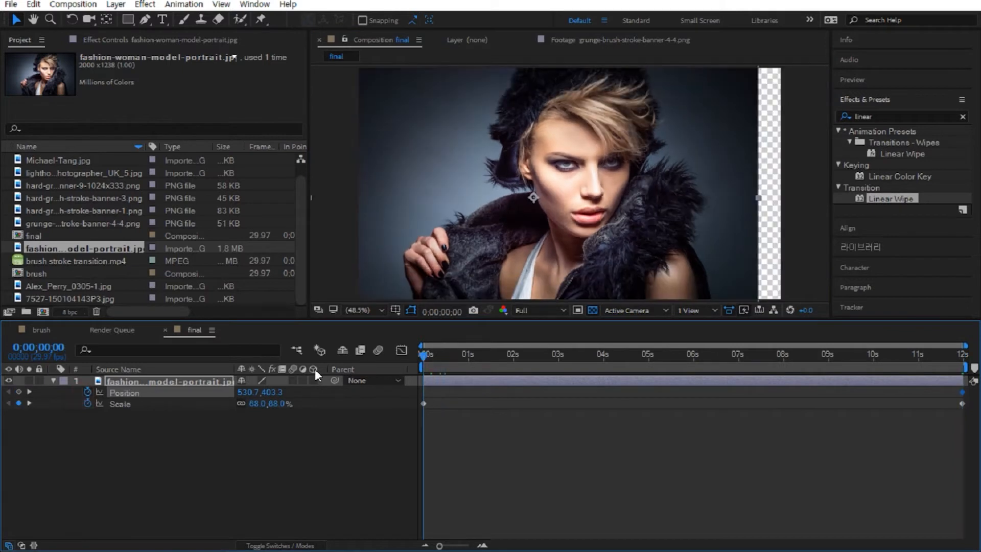
left_click_drag(492, 205, 517, 206)
key("space")
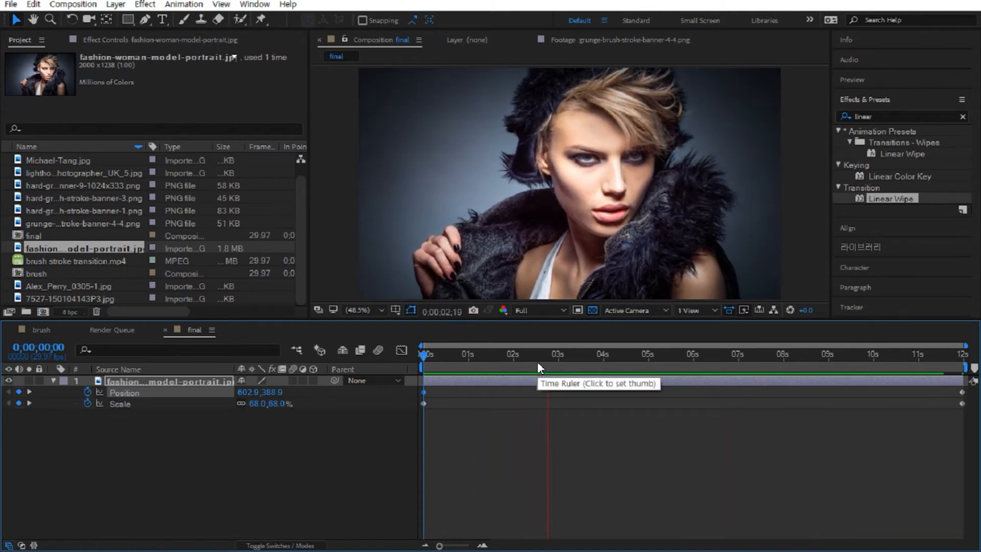
left_click(396, 456)
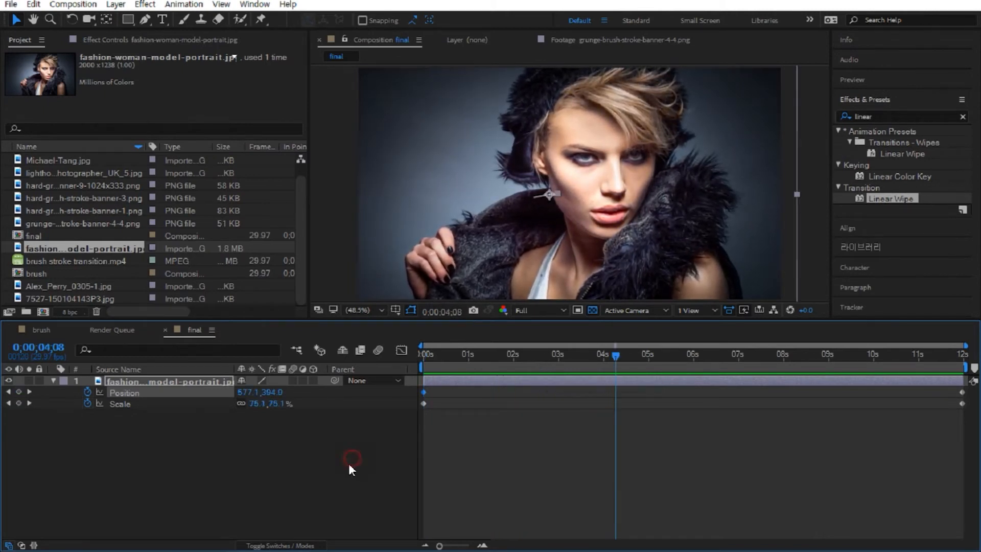
Add the brush composition above the portrait layer in the final composition and preview it from the first frame.
left_click(37, 274)
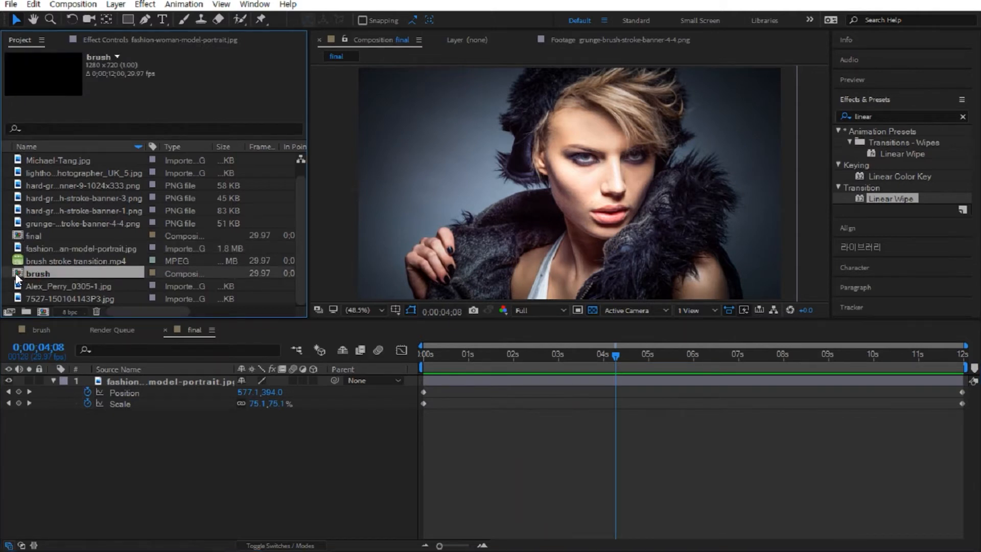
left_click_drag(21, 269, 53, 376)
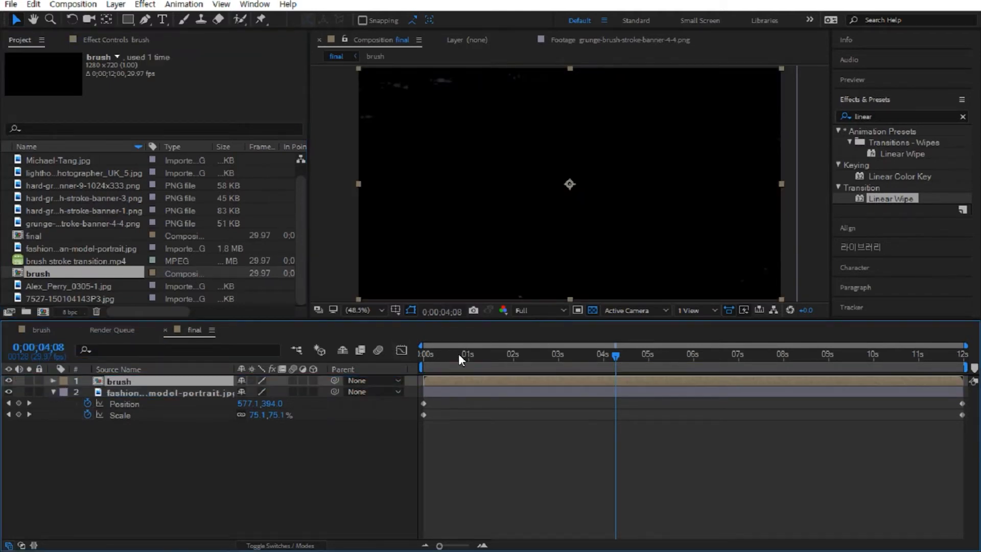
key("Home")
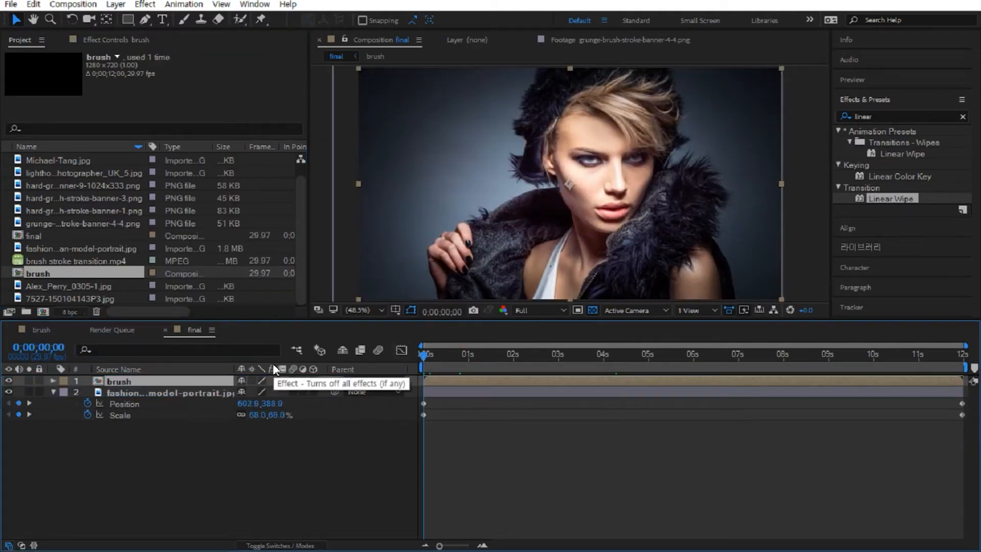
key("space")
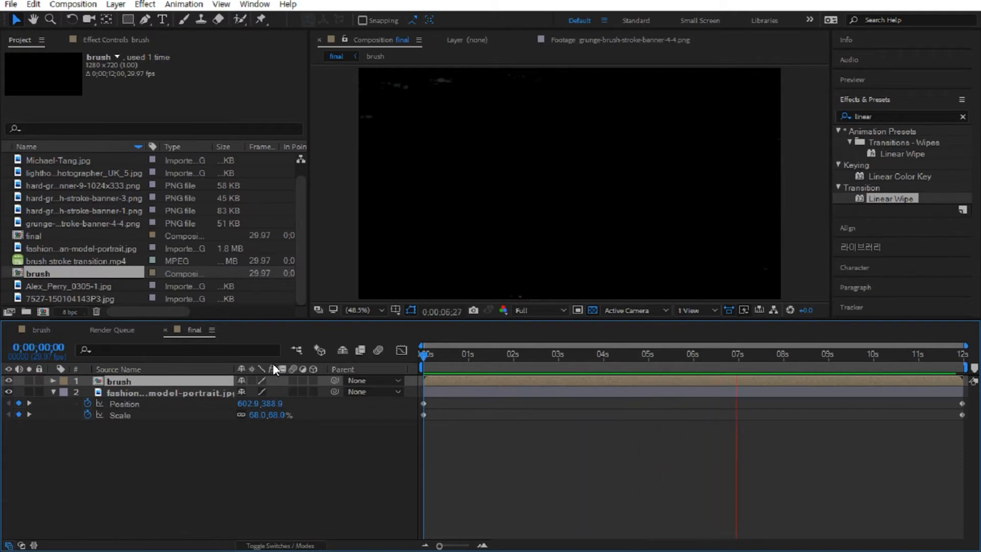
key("space")
End the work area at 0;00;03;01 and preview only that part of the final composition.
left_click_drag(552, 356, 559, 357)
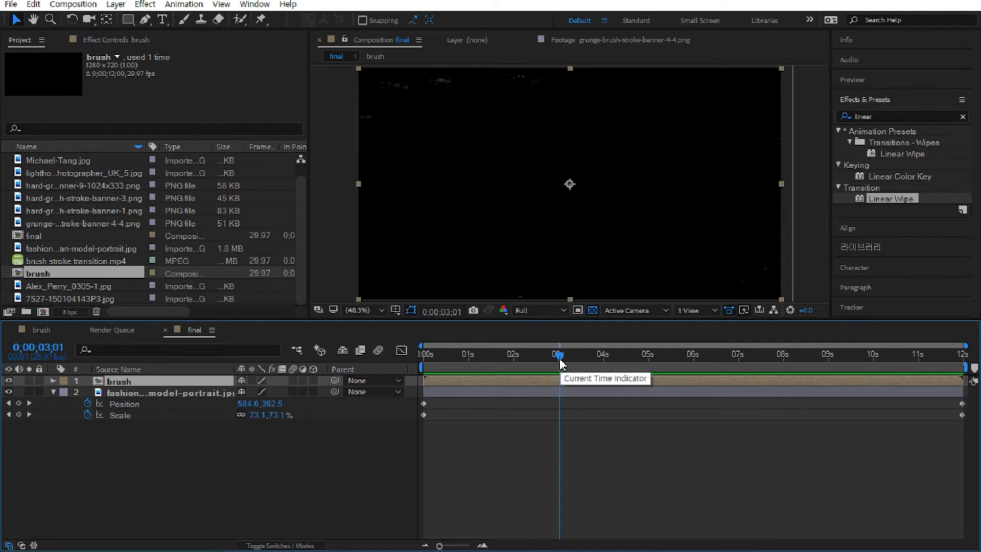
key("space")
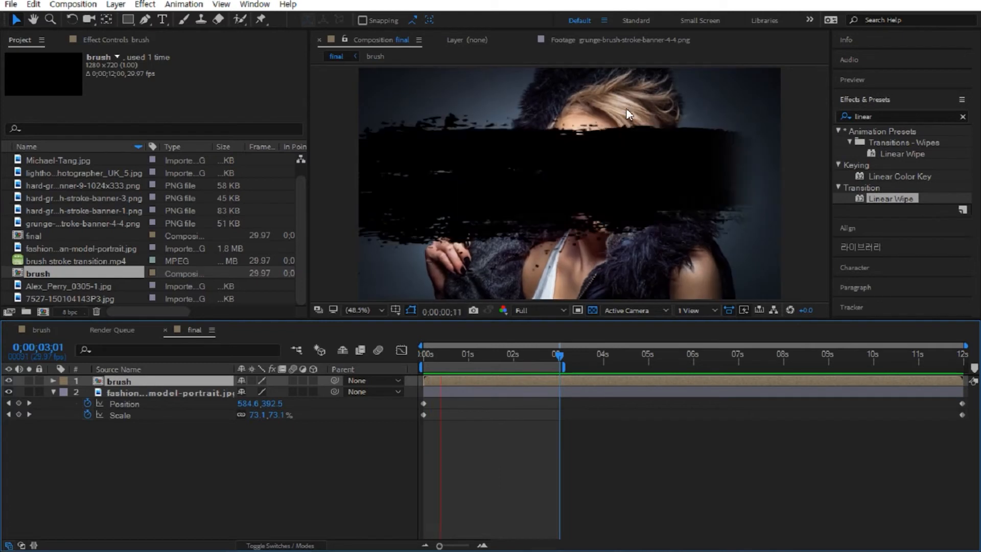
key("space")
Open the brush stroke transition.mp4 footage, set its out point at 0;00;02;04, and play the brush reveal for reference.
left_click(590, 40)
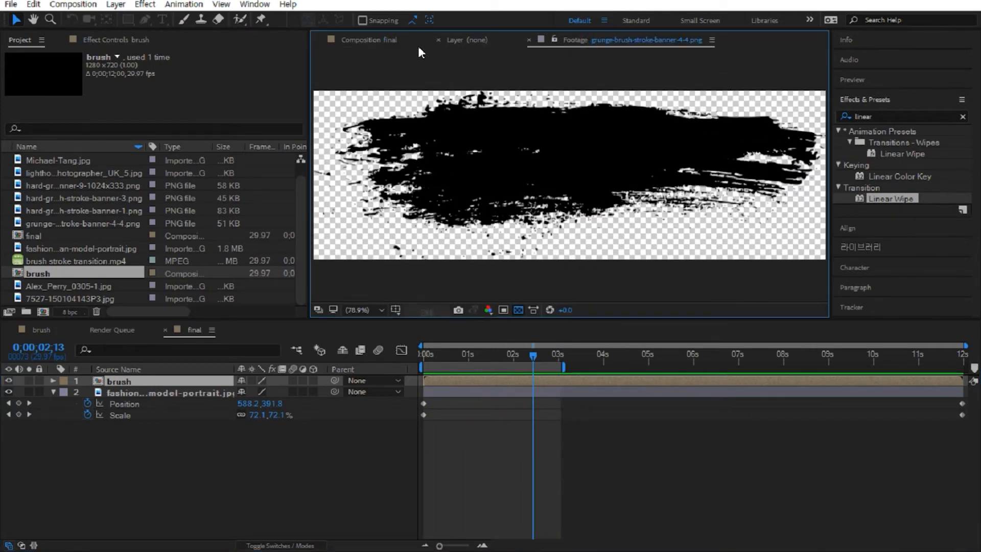
left_click(52, 261)
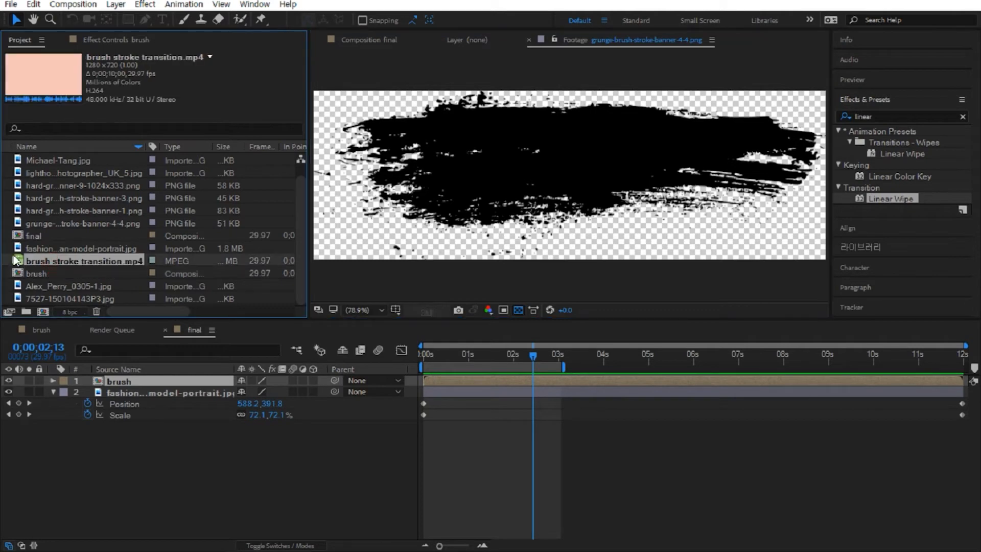
double_click(19, 264)
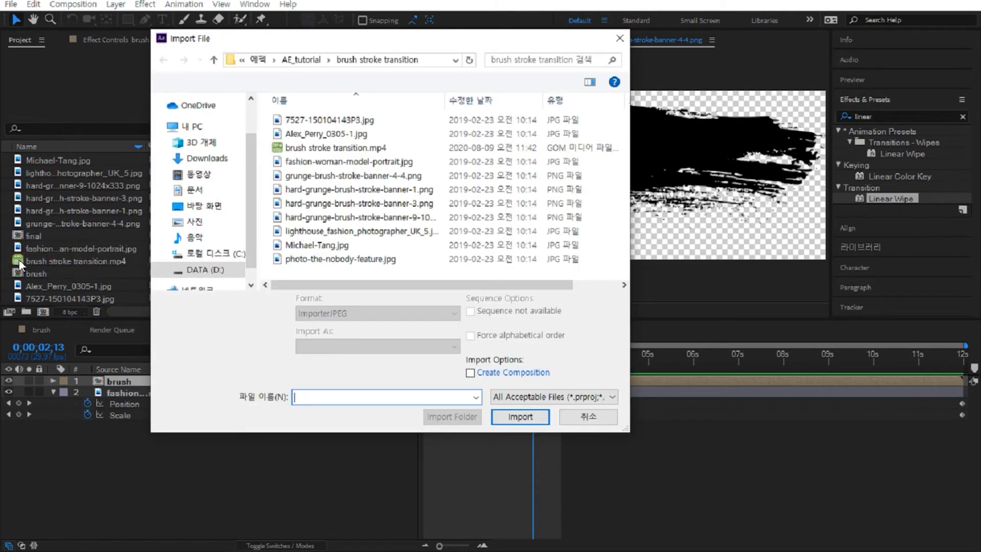
left_click(586, 414)
double_click(16, 262)
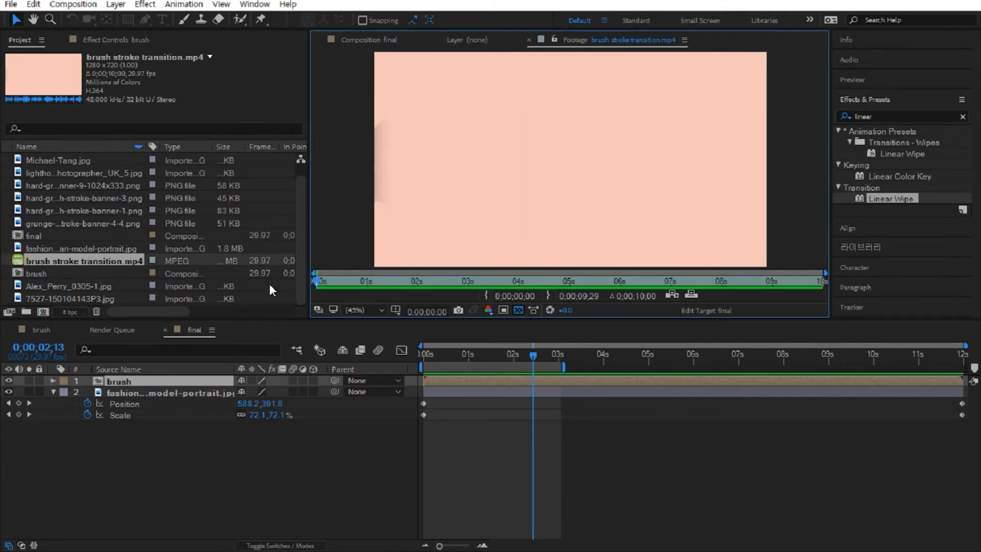
key("space")
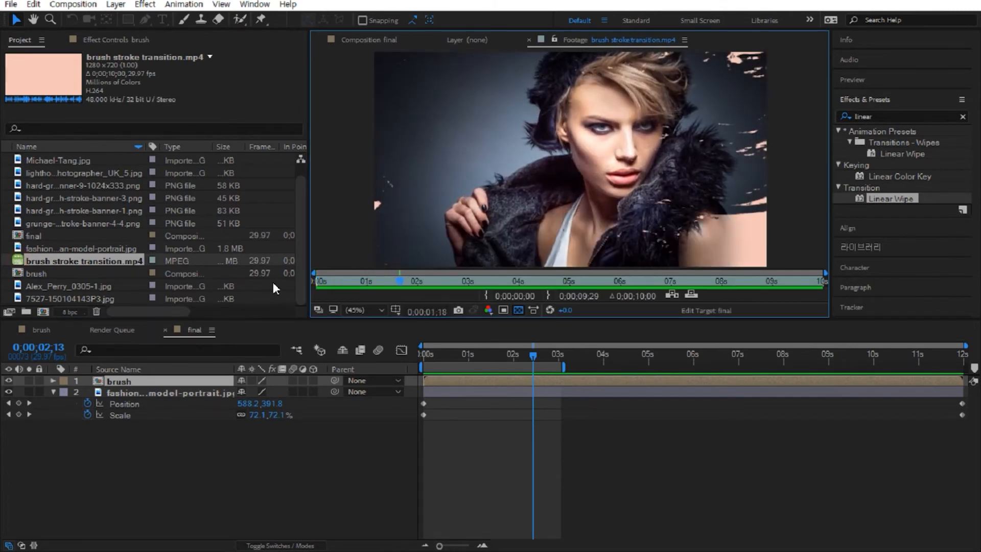
left_click(550, 295)
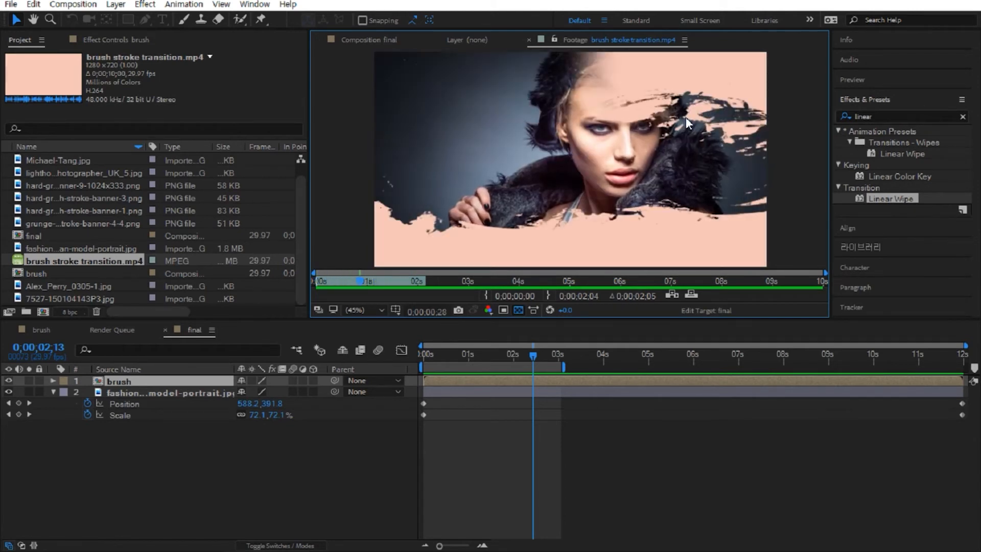
Set the portrait layer's track matte to Alpha Matte "brush" and preview the reveal.
left_click(250, 500)
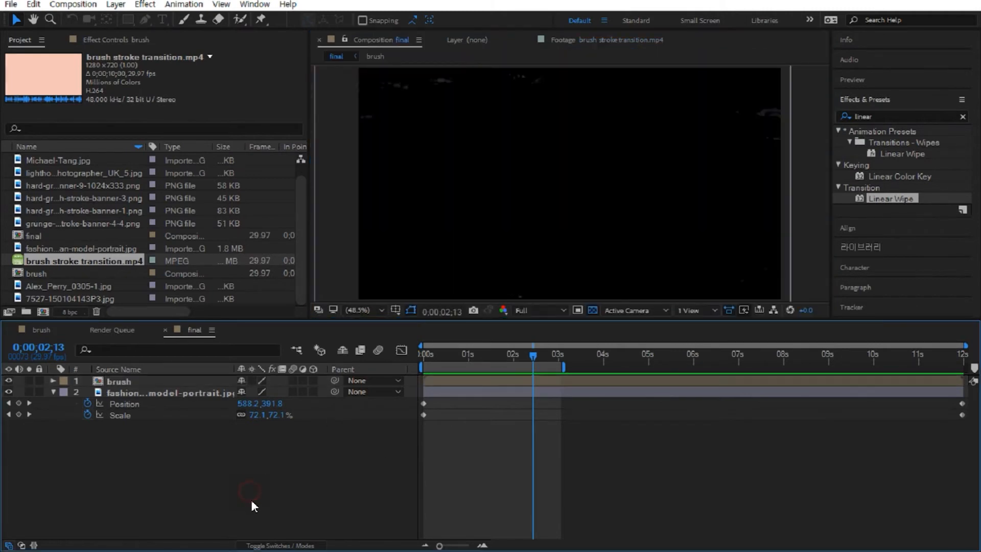
left_click(177, 392)
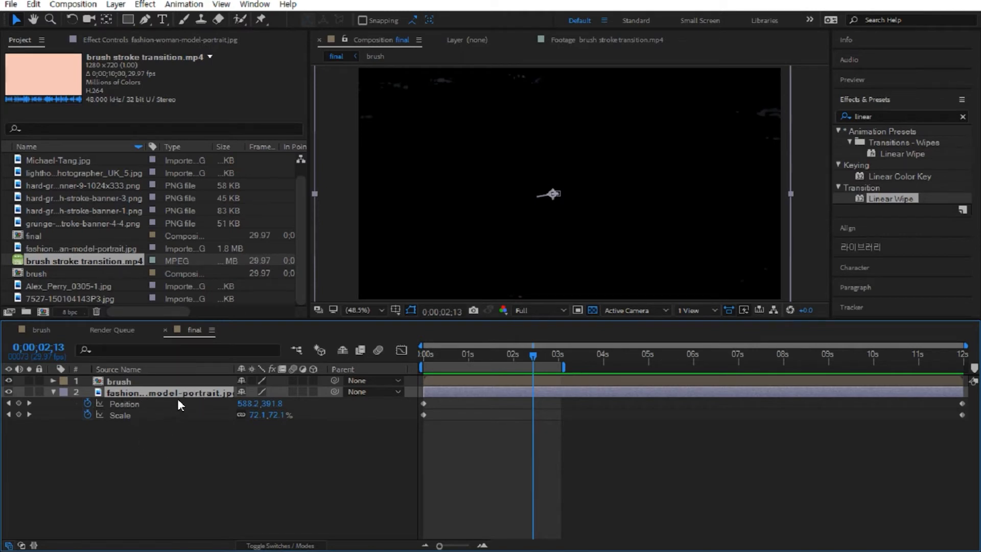
left_click(21, 546)
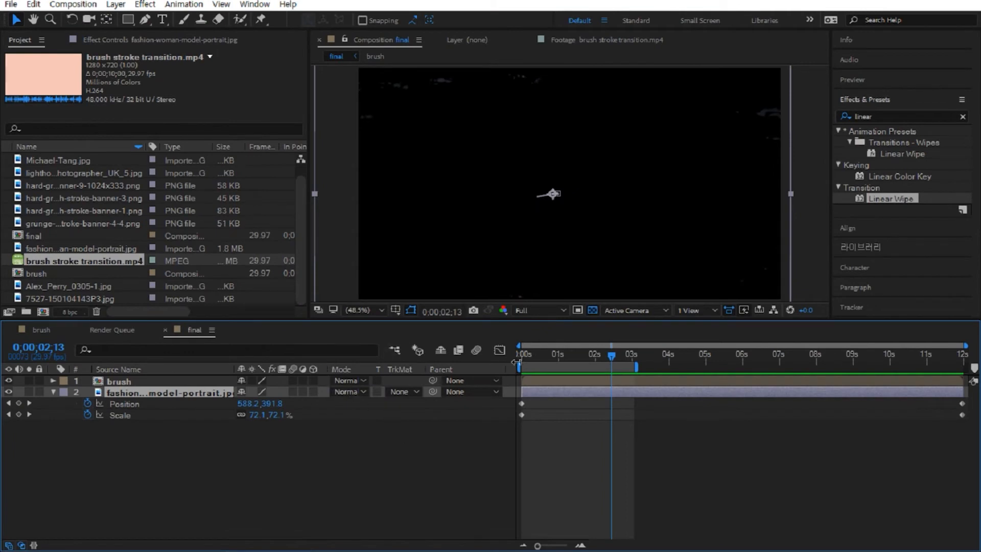
left_click(409, 392)
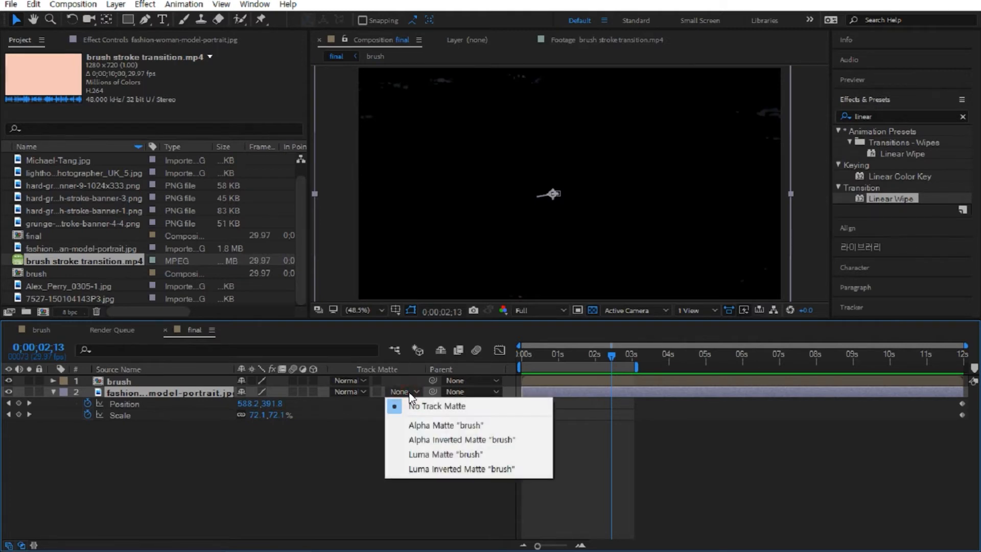
left_click(427, 425)
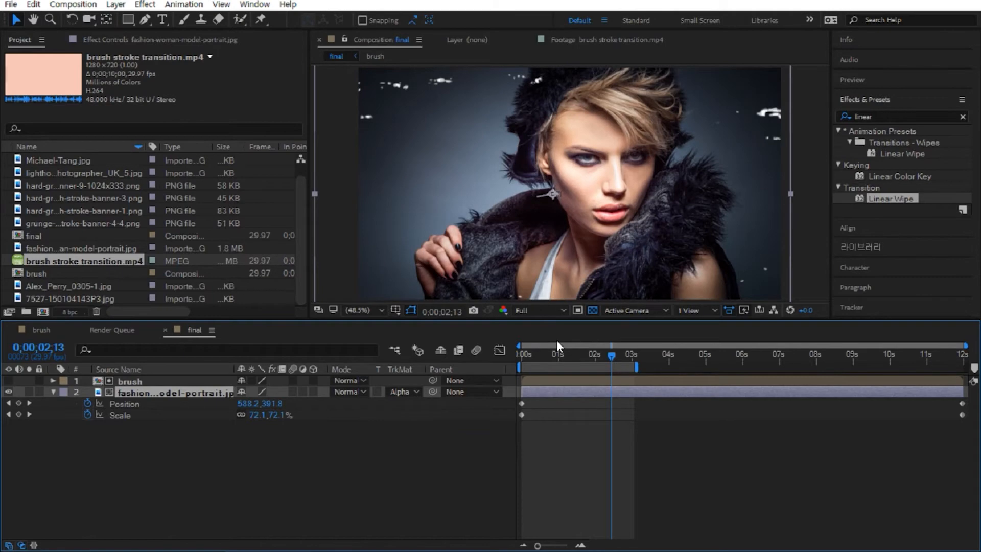
key("space")
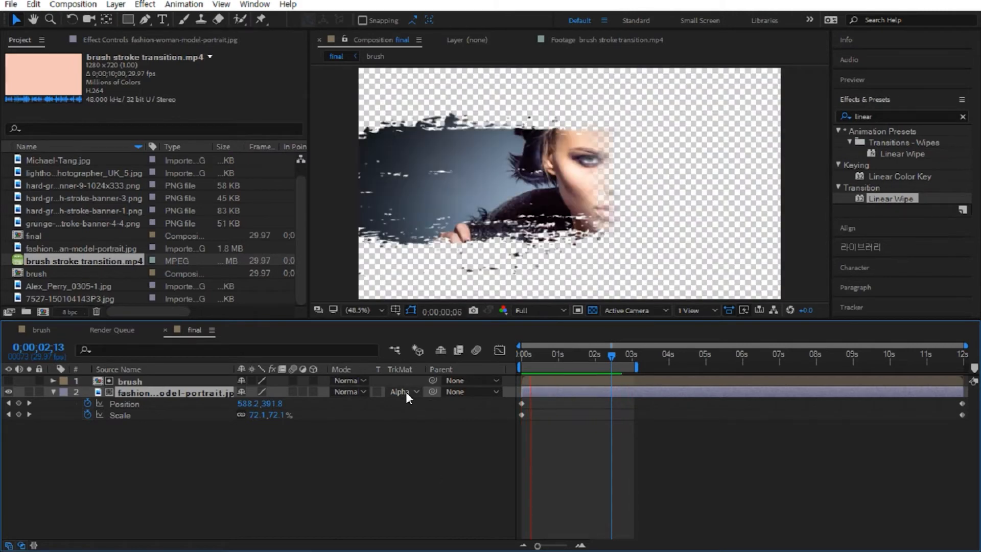
Create a 1280 x 720 magenta-pink solid at the first frame and place it below the portrait layer as the background.
left_click_drag(550, 351, 483, 357)
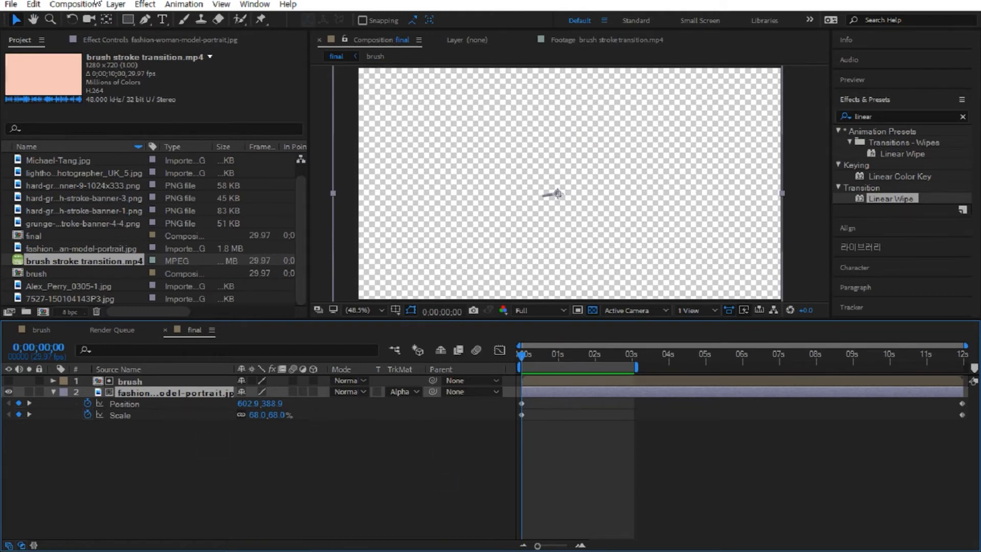
left_click(118, 5)
mouse_move(327, 19)
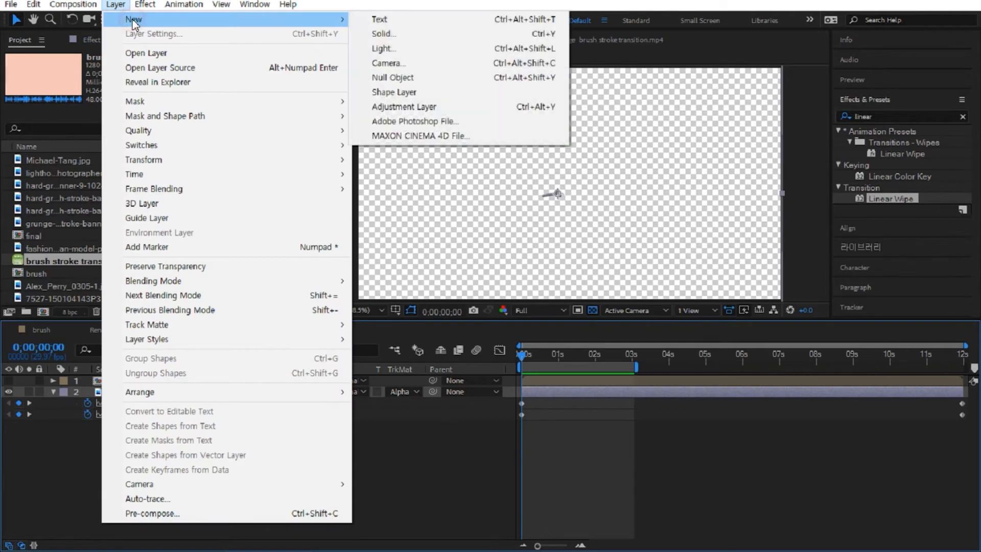
left_click(396, 33)
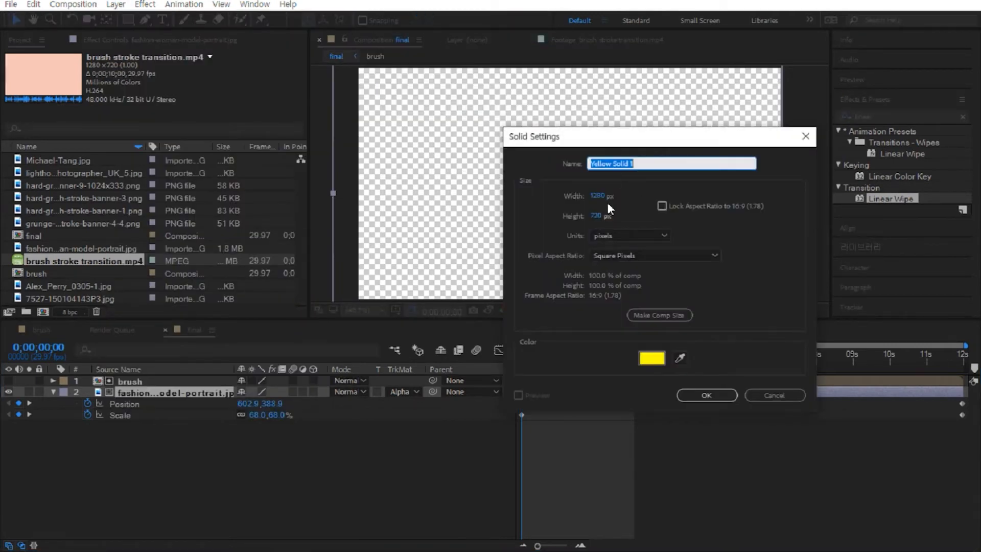
left_click(652, 358)
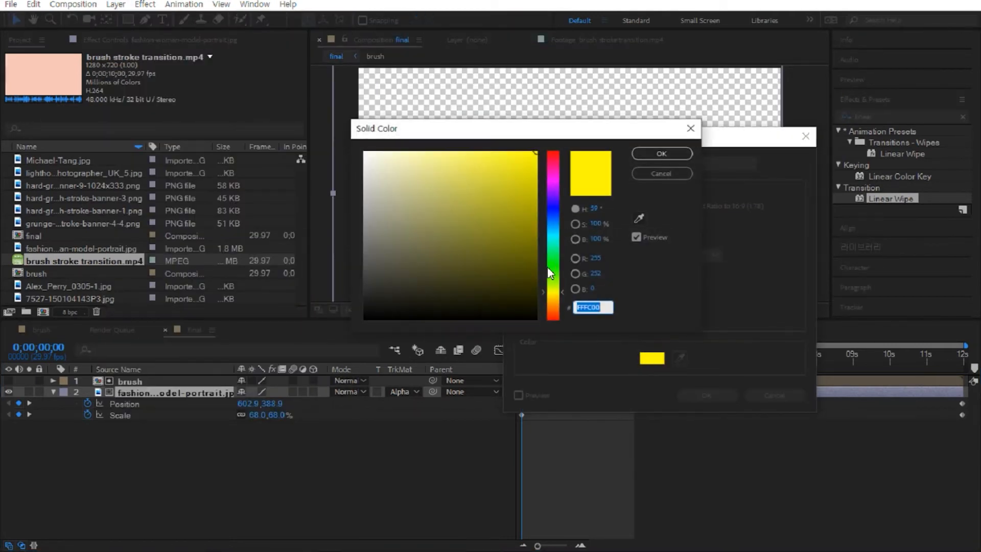
left_click_drag(556, 295, 557, 172)
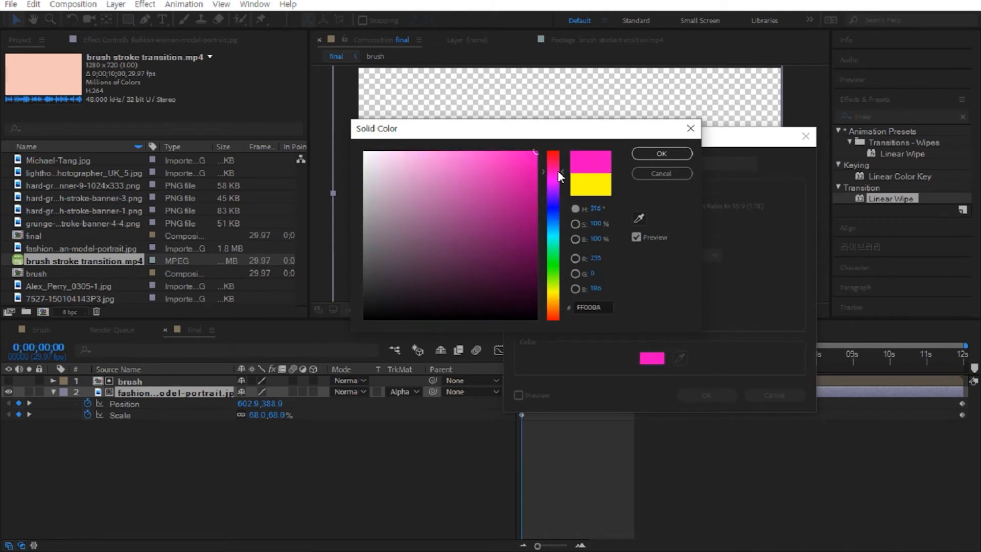
left_click(662, 154)
left_click(705, 396)
left_click_drag(159, 394, 160, 440)
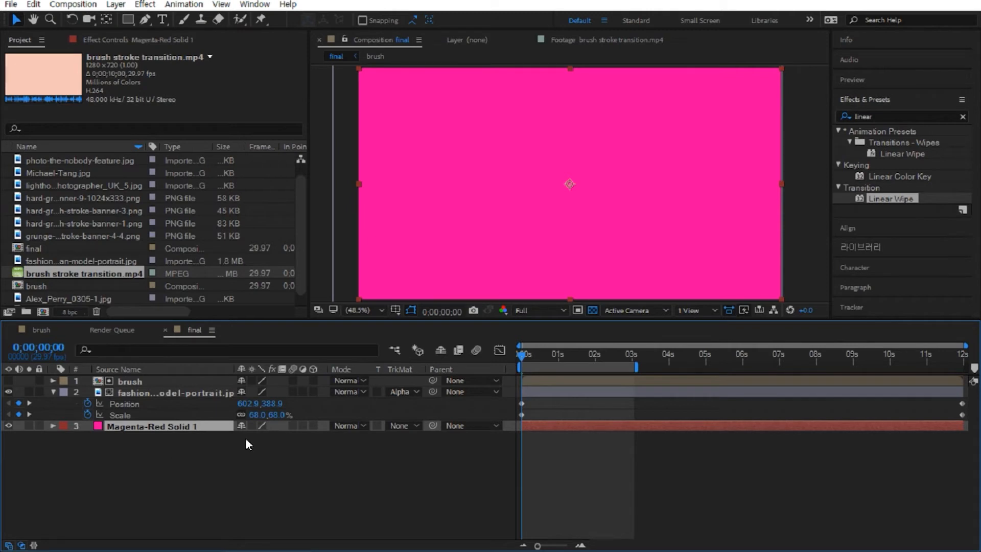
Preview the brush reveal over the magenta solid, switching the portrait layer's visibility off and on again to check it.
key("space")
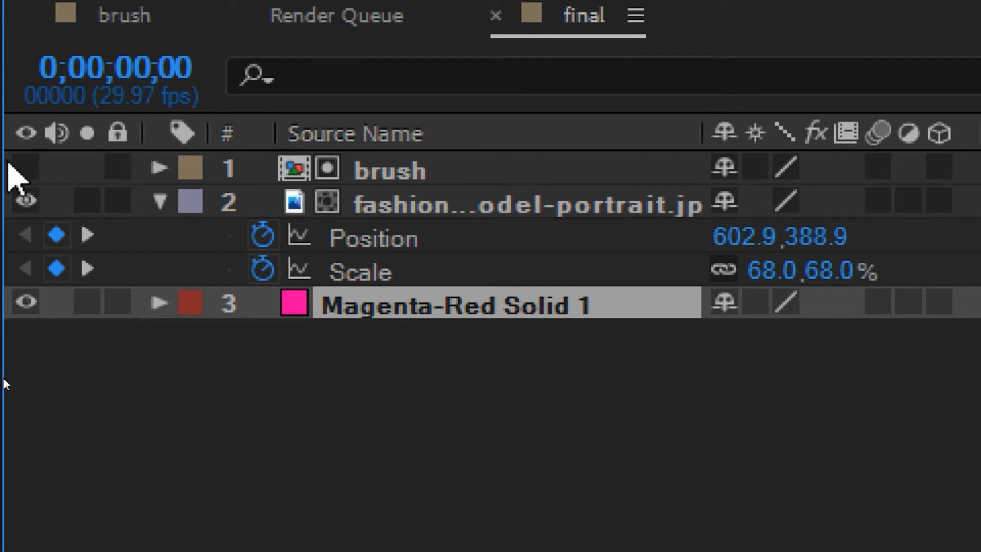
left_click(24, 201)
left_click(24, 200)
key("space")
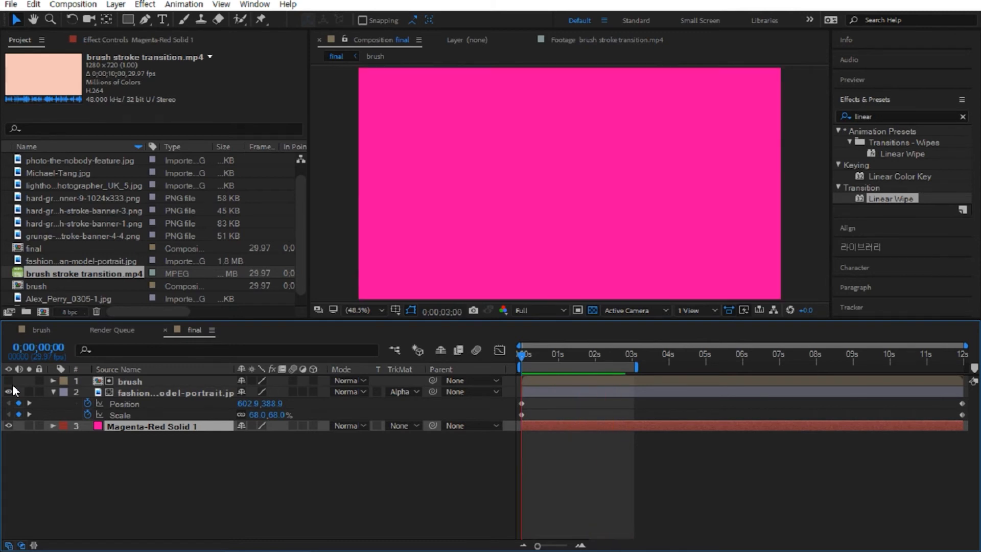
key("space")
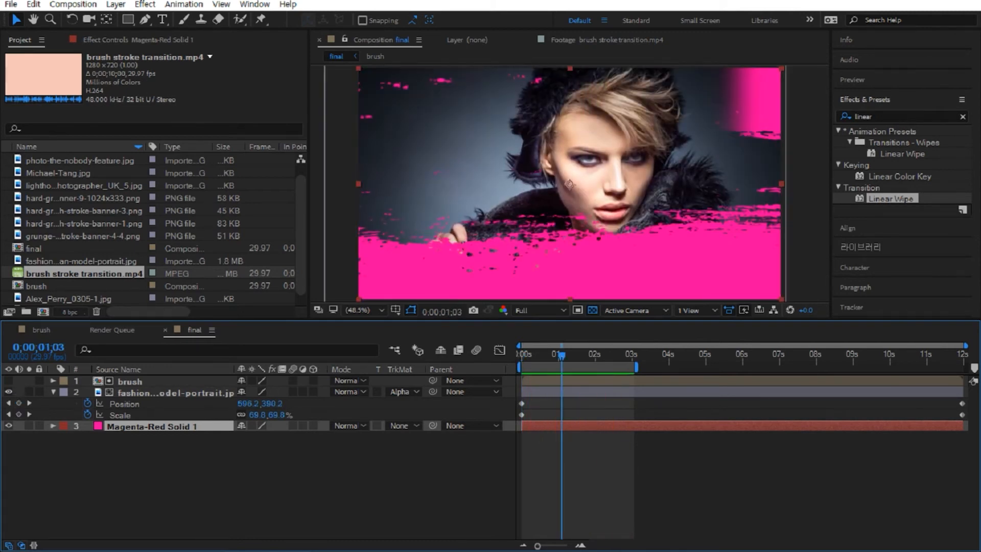
Scrub the brush stroke transition.mp4 reference to 0;00;05;15, and duplicate the brush composition in the project.
left_click(593, 39)
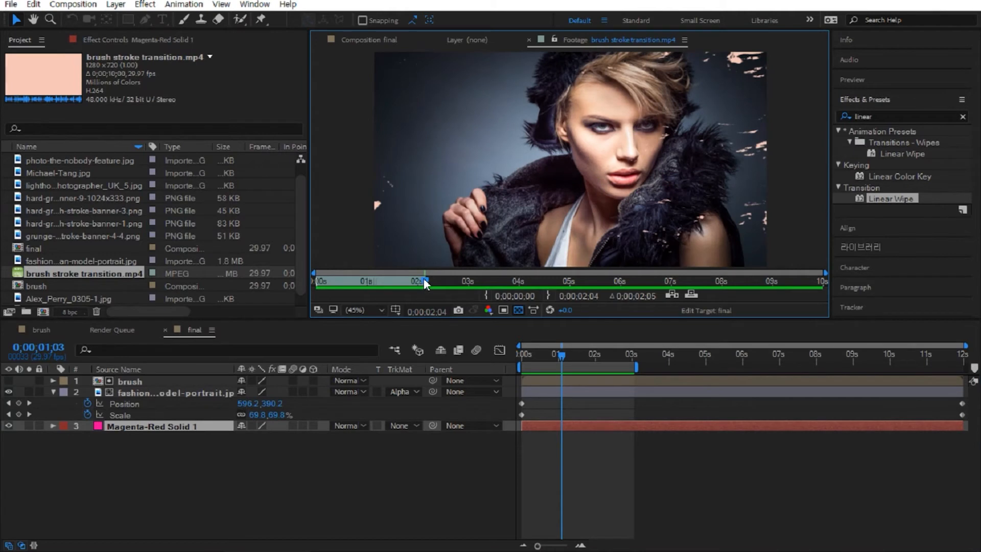
mouse_move(437, 281)
left_mouse_down()
mouse_move(545, 285)
mouse_move(512, 281)
mouse_move(483, 285)
mouse_move(596, 298)
left_mouse_up()
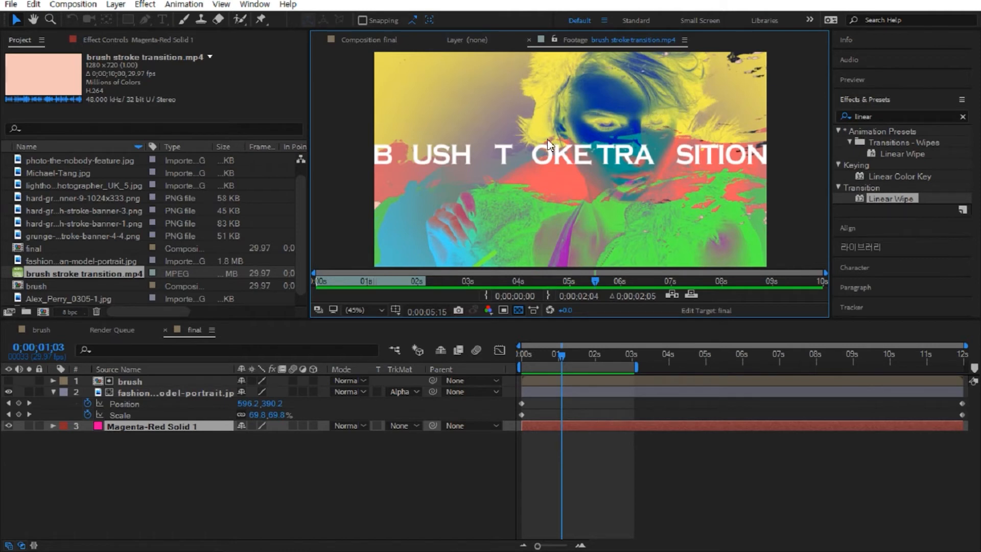
left_click(279, 500)
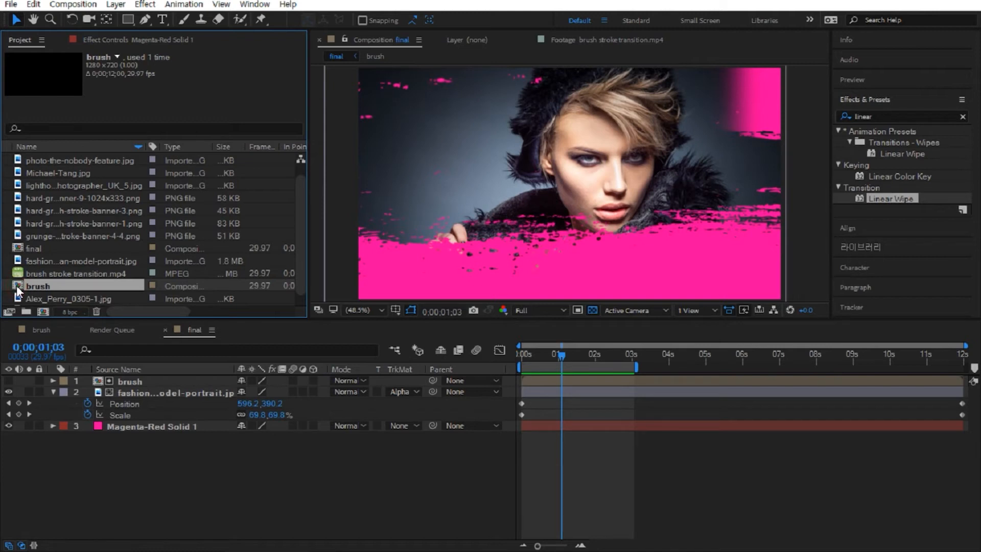
key("ctrl+d")
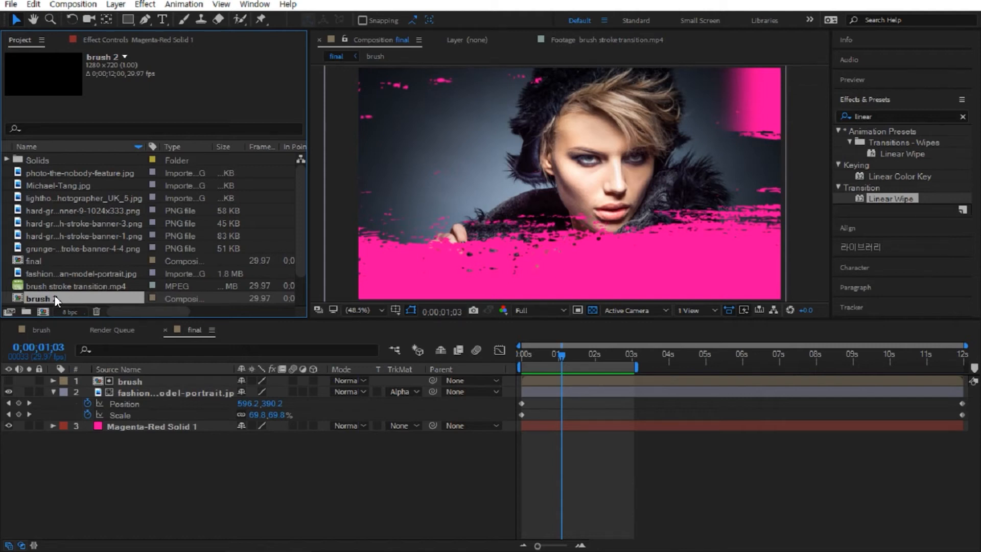
Open the brush 2 composition and apply the Fill effect to all four grunge stroke layers.
double_click(21, 301)
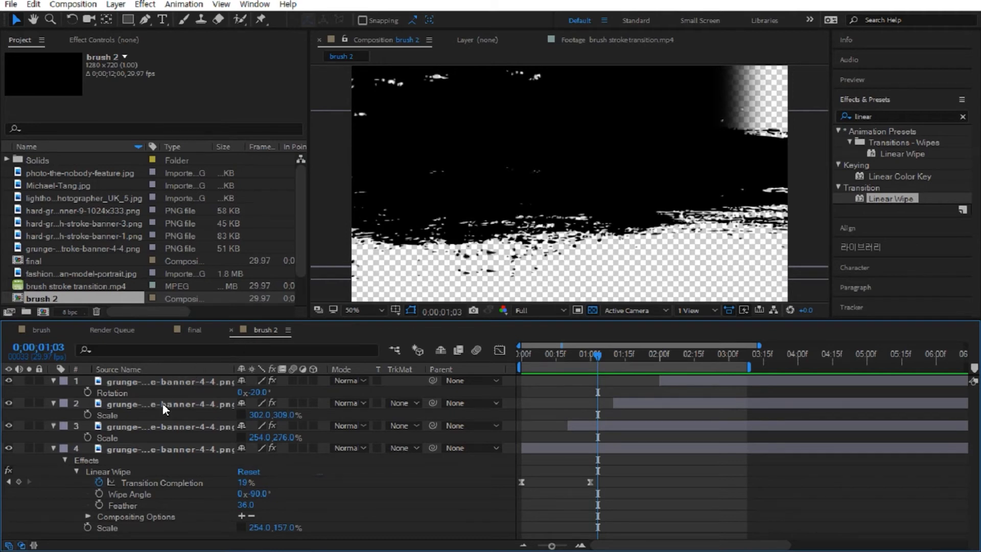
left_click(165, 450)
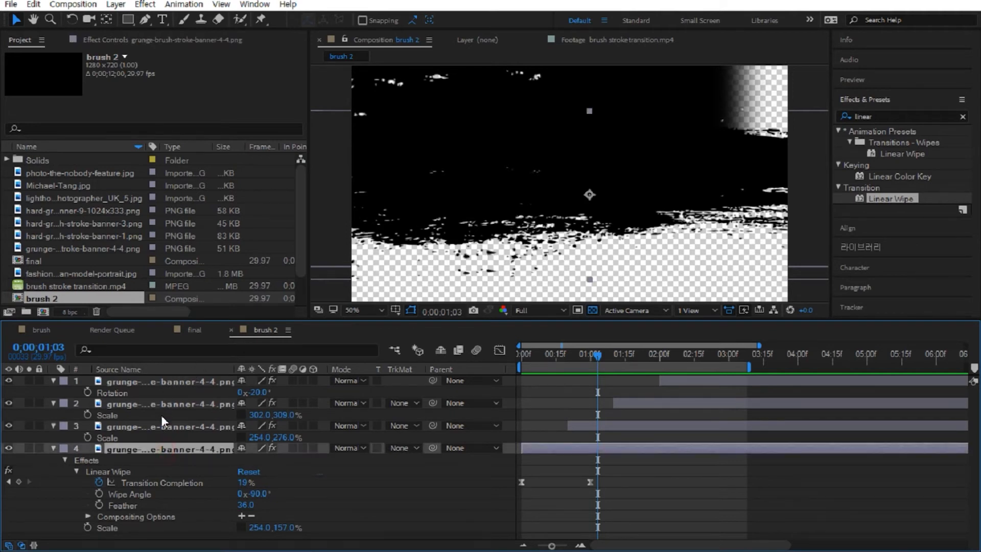
left_click(165, 382, "shift")
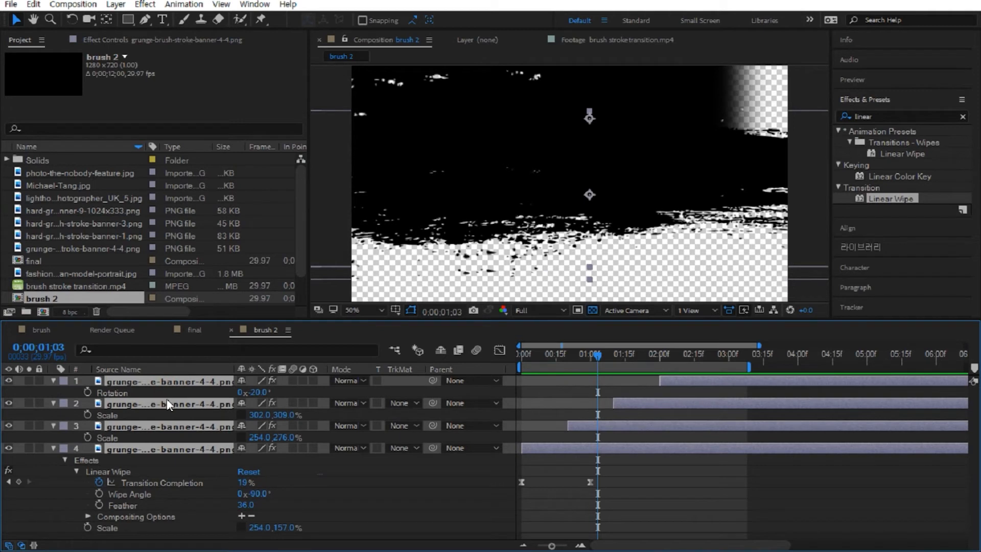
left_click(882, 115)
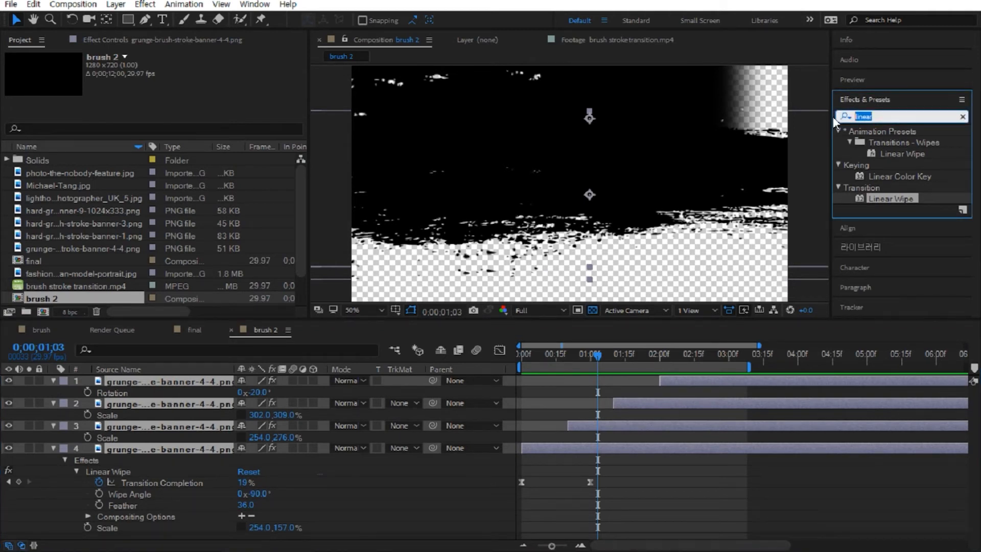
type("fill")
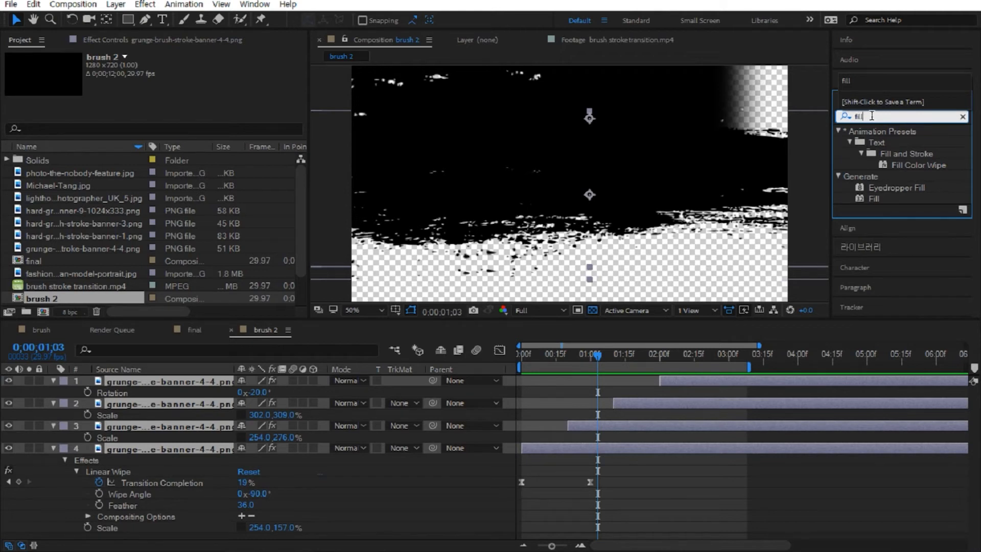
left_click(868, 180)
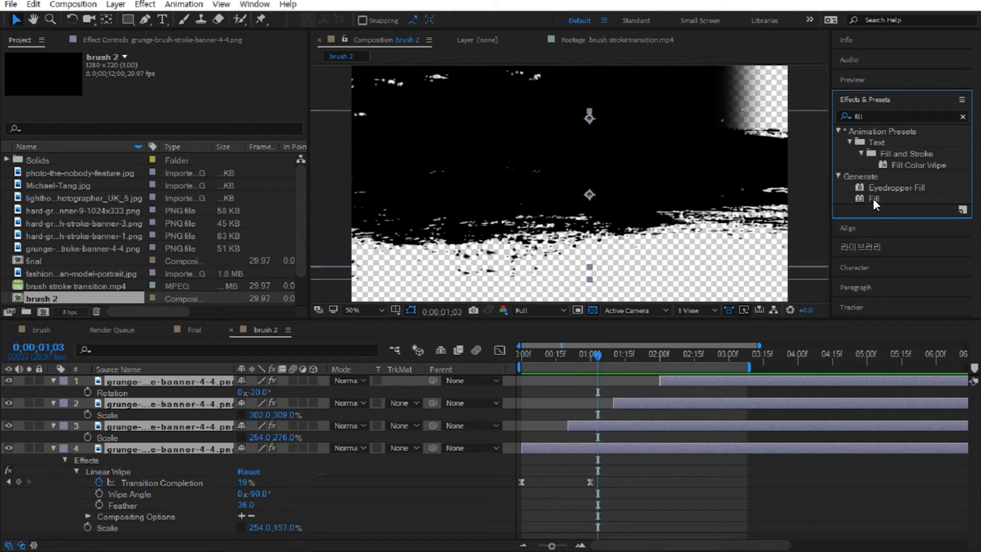
double_click(873, 198)
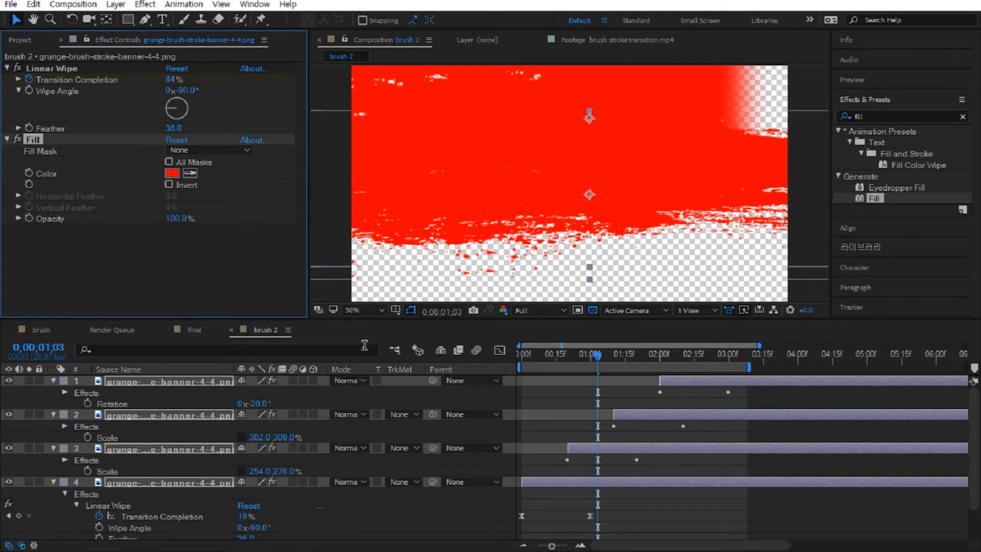
Set the Fill color of the bottom stroke, layer 4, to yellow.
left_click(157, 394)
left_click(162, 379)
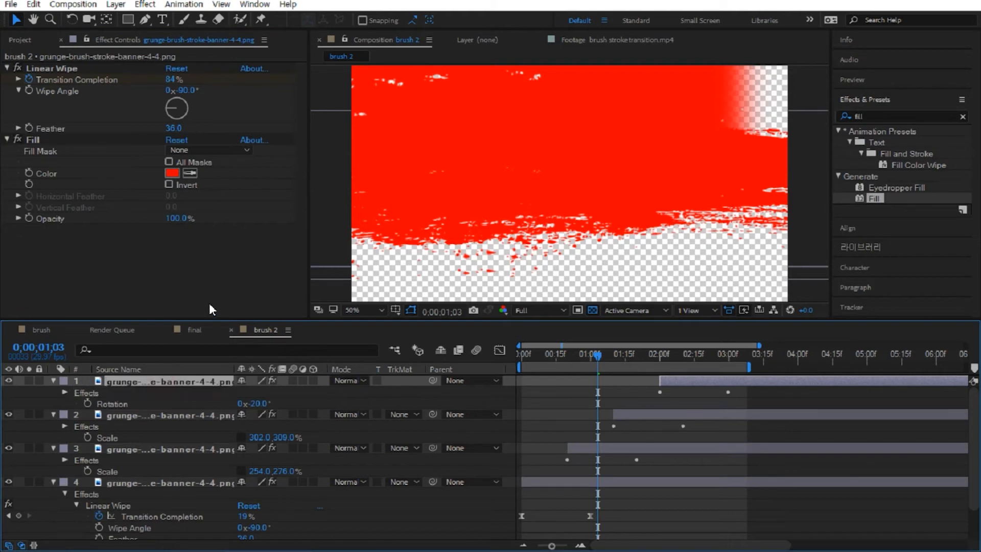
left_click(169, 481)
mouse_move(692, 354)
left_mouse_down()
mouse_move(570, 367)
mouse_move(551, 378)
left_mouse_up()
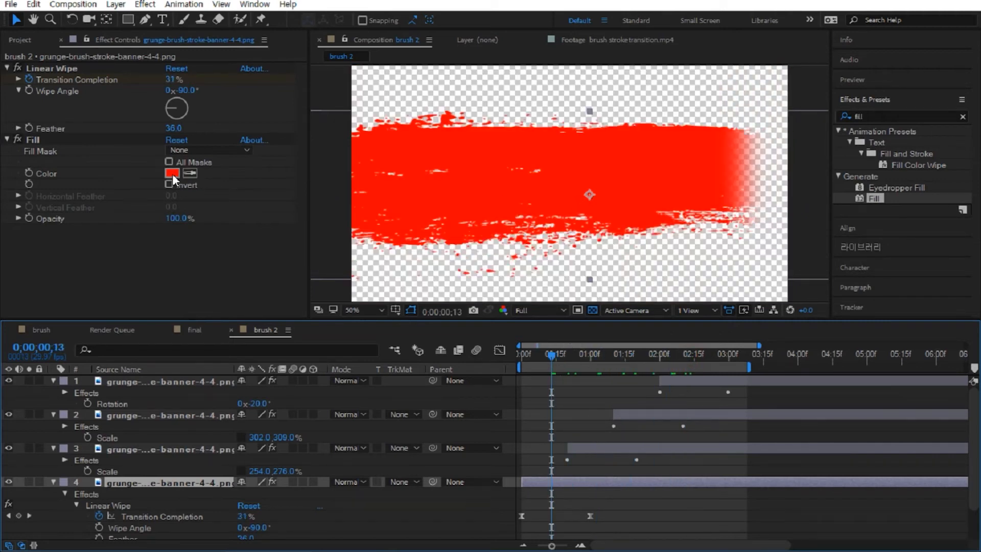
left_click(173, 174)
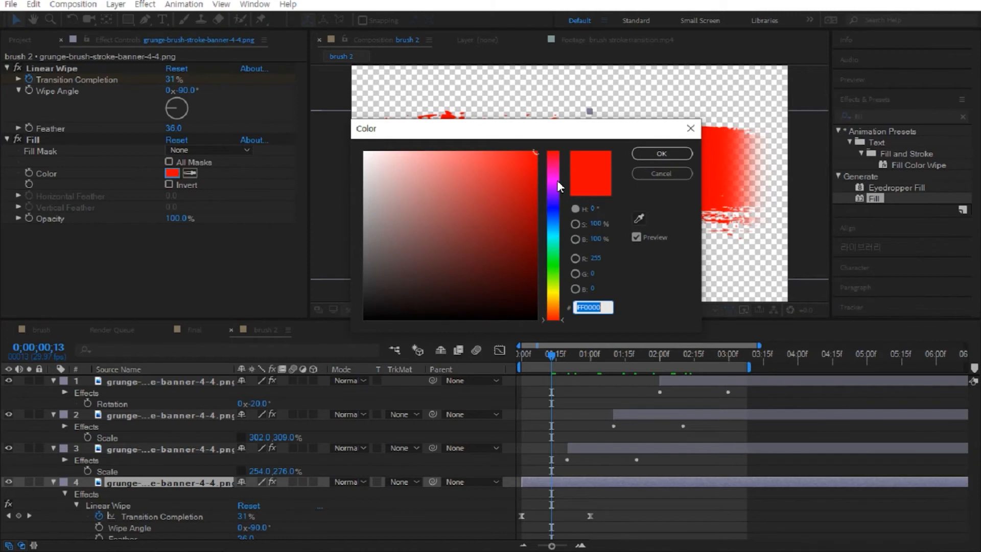
left_click_drag(562, 315, 560, 297)
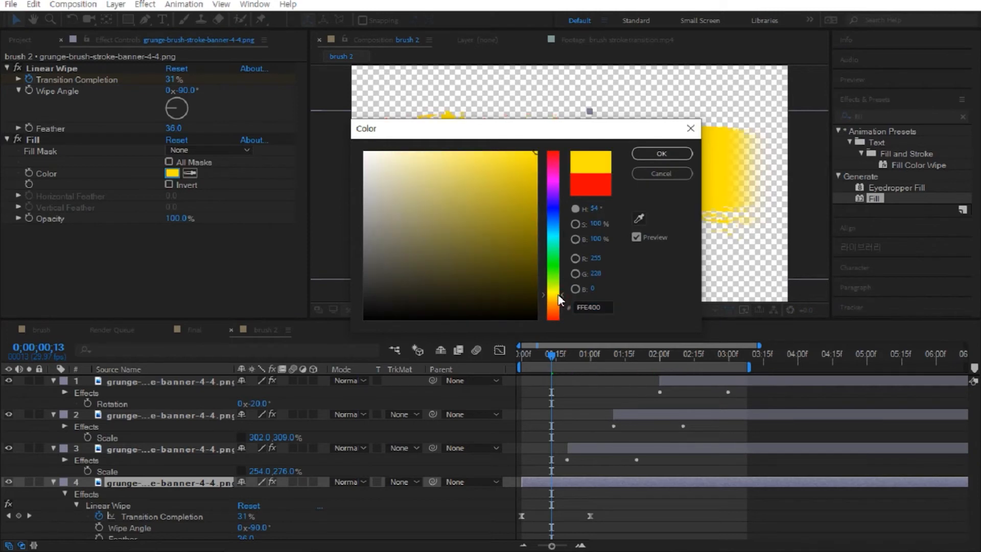
left_click(662, 153)
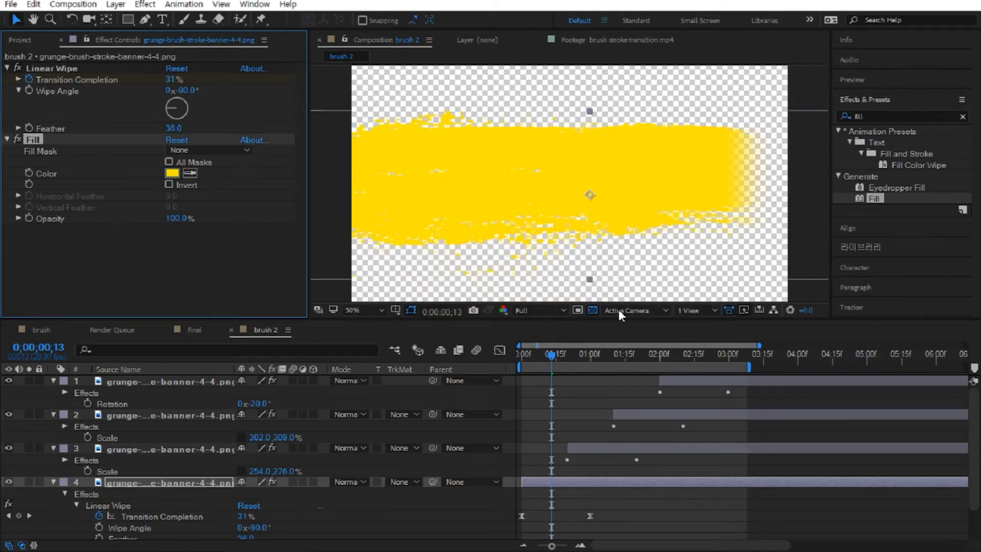
At 0;00;01;03, set the Fill color of the layer 3 stroke to orange-red FF3000.
left_click(597, 355)
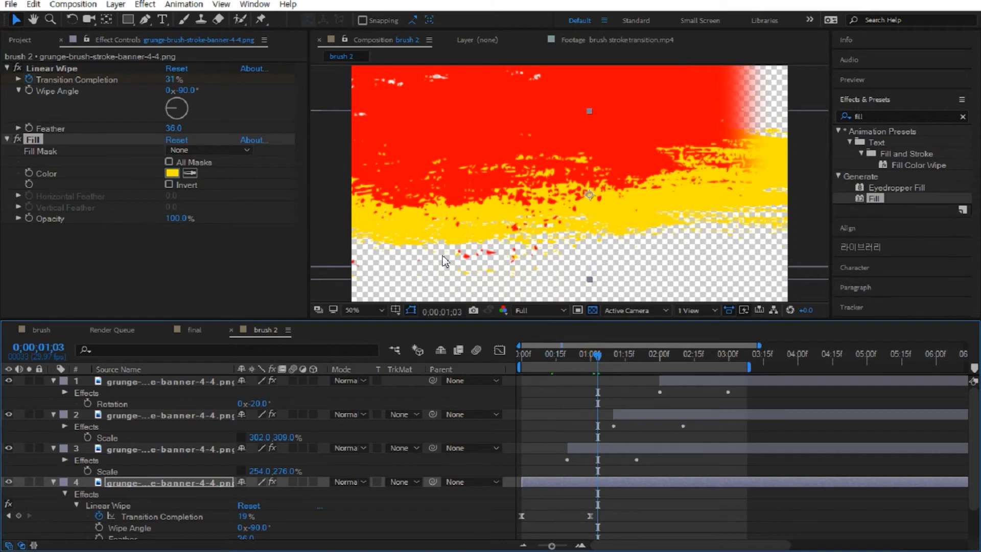
left_click(172, 451)
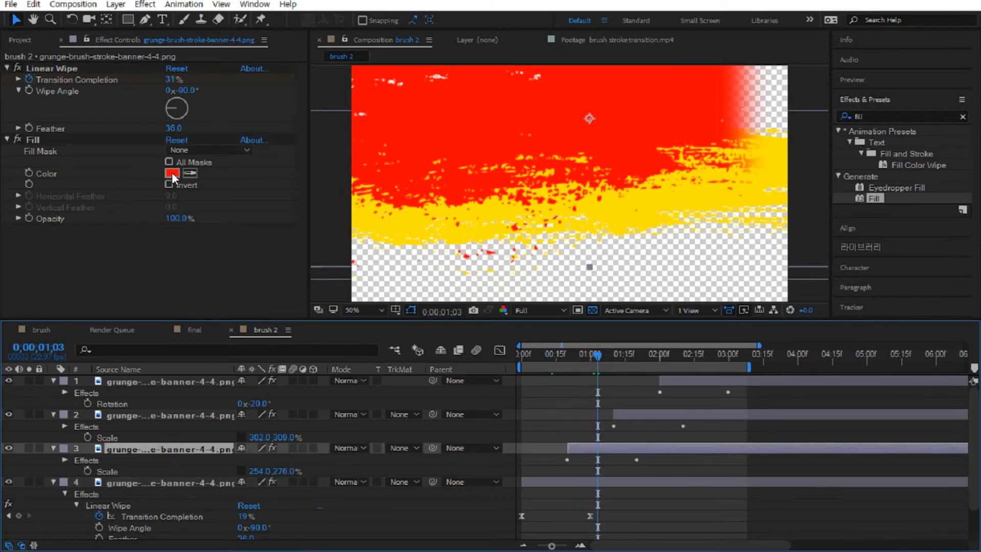
left_click(172, 173)
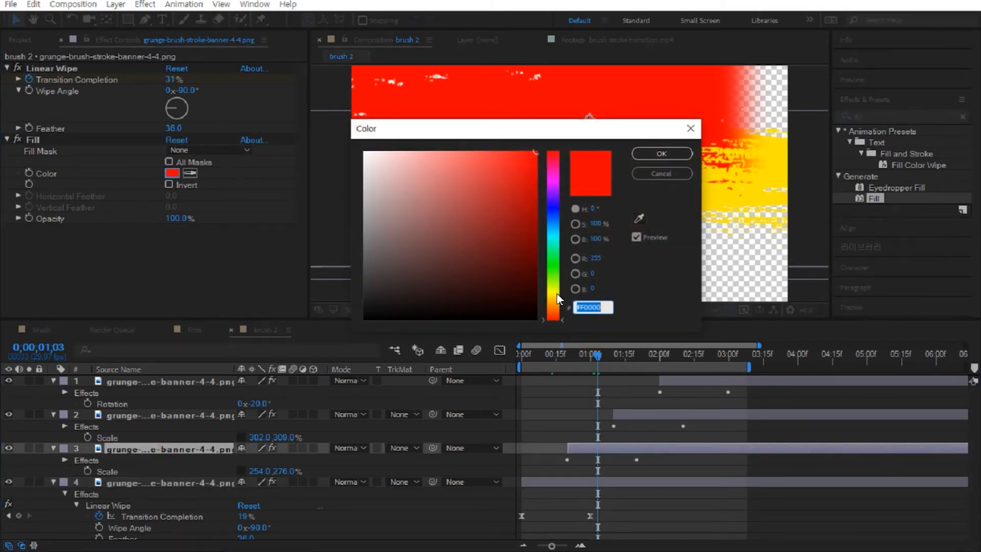
left_click_drag(557, 296, 561, 315)
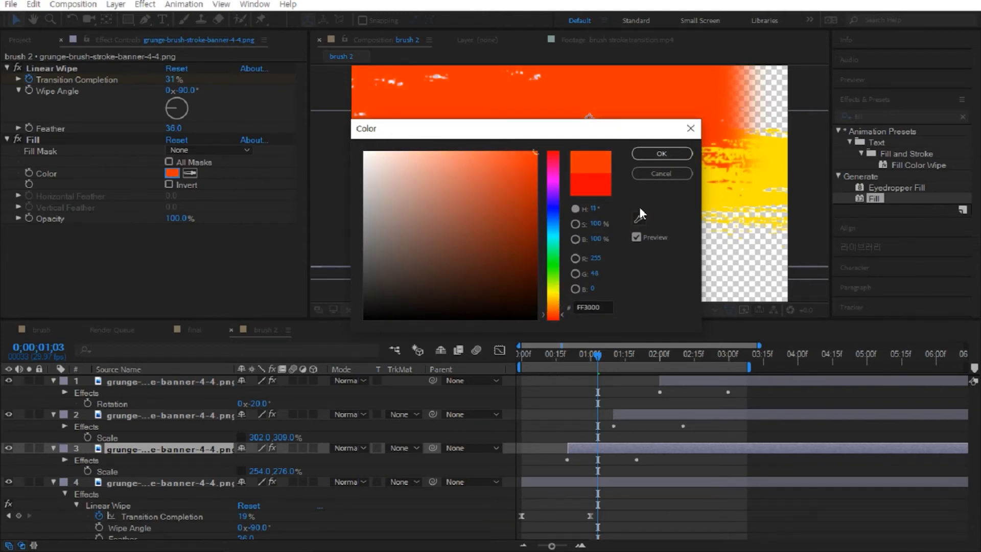
left_click(646, 152)
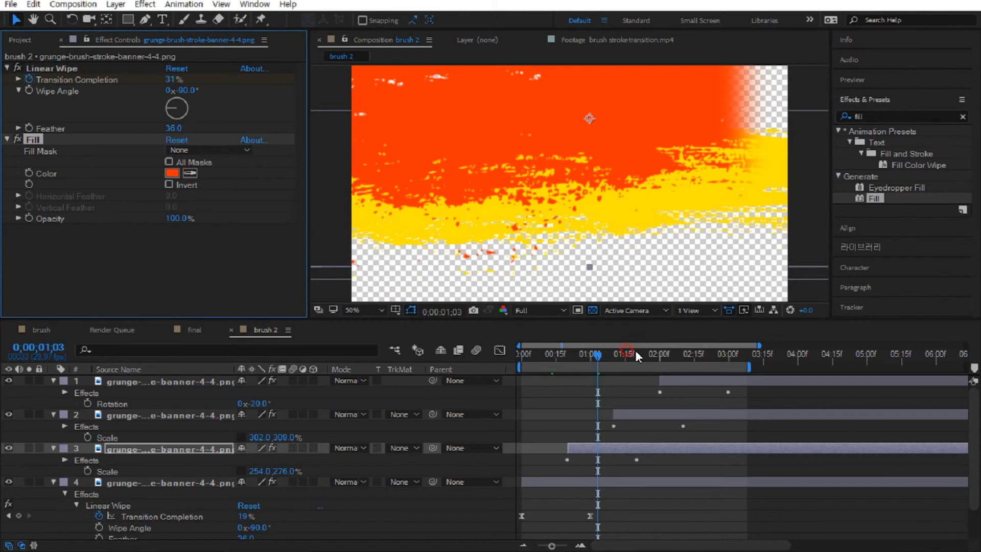
At 0;00;01;23, set the Fill color of the layer 2 stroke to blue.
left_click_drag(629, 353, 644, 352)
left_click(647, 411)
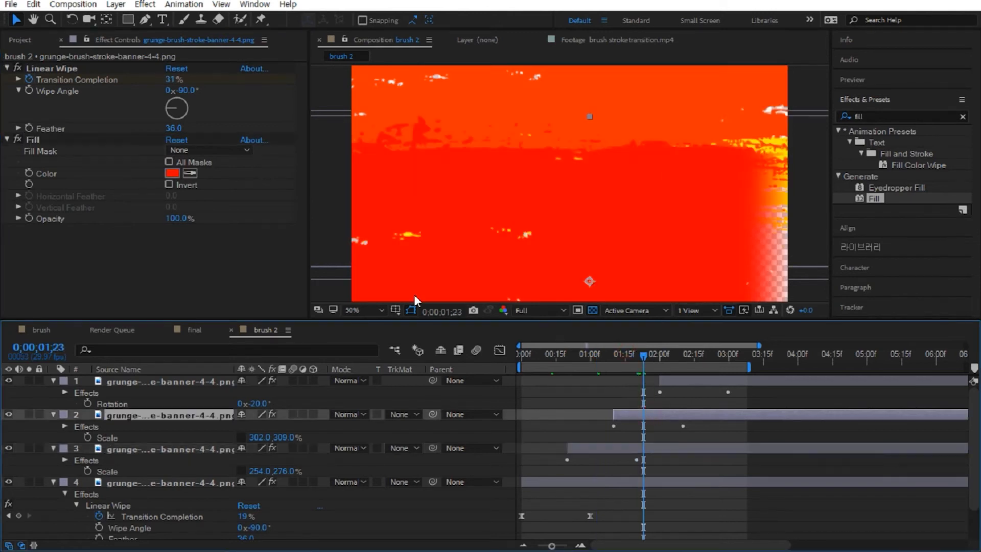
left_click(173, 173)
left_click_drag(557, 252, 558, 219)
left_click(646, 154)
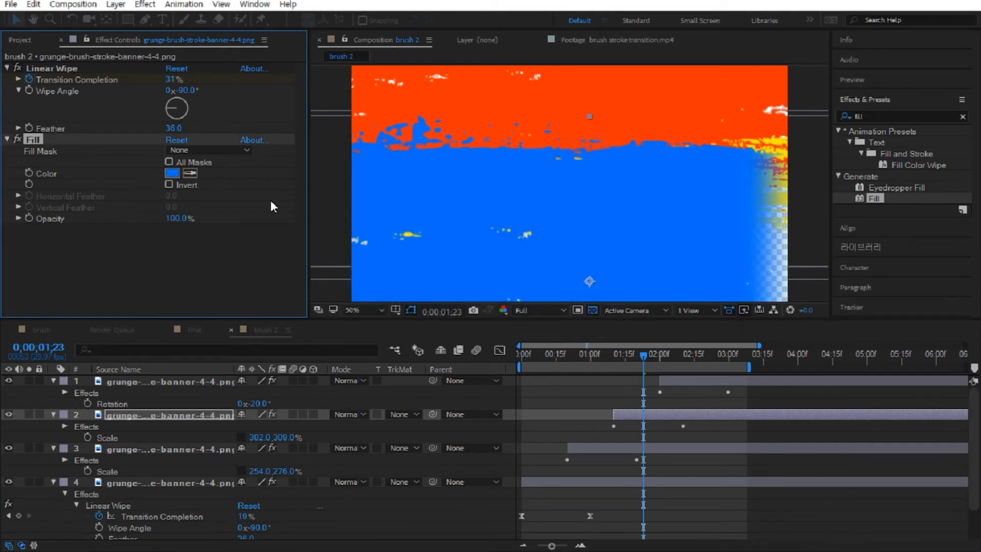
Reveal the blue stroke's position and move it down and to the right to 782.4, 822.8.
left_click(185, 416)
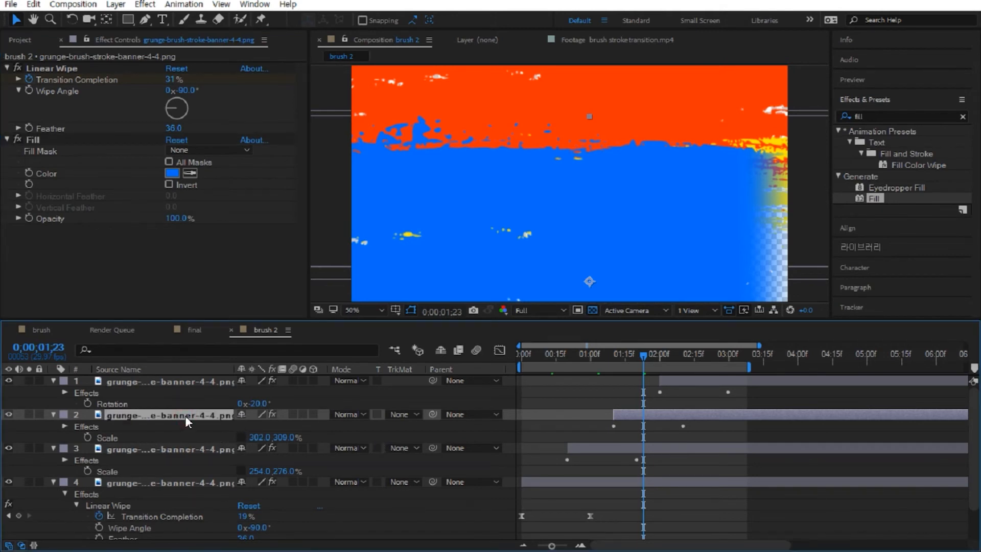
key("shift+p")
mouse_move(268, 437)
left_mouse_down()
mouse_move(420, 436)
mouse_move(383, 435)
left_mouse_up()
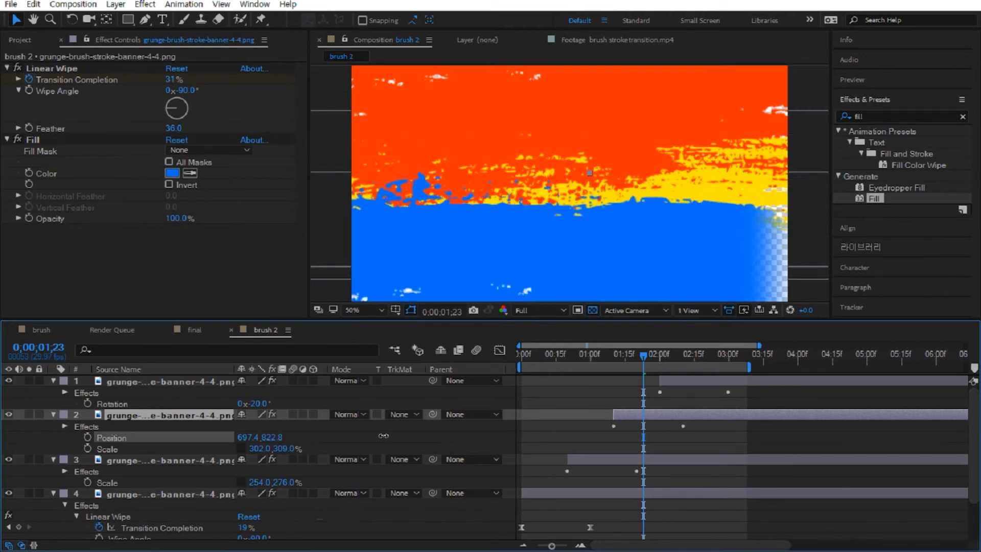
left_click_drag(249, 437, 322, 440)
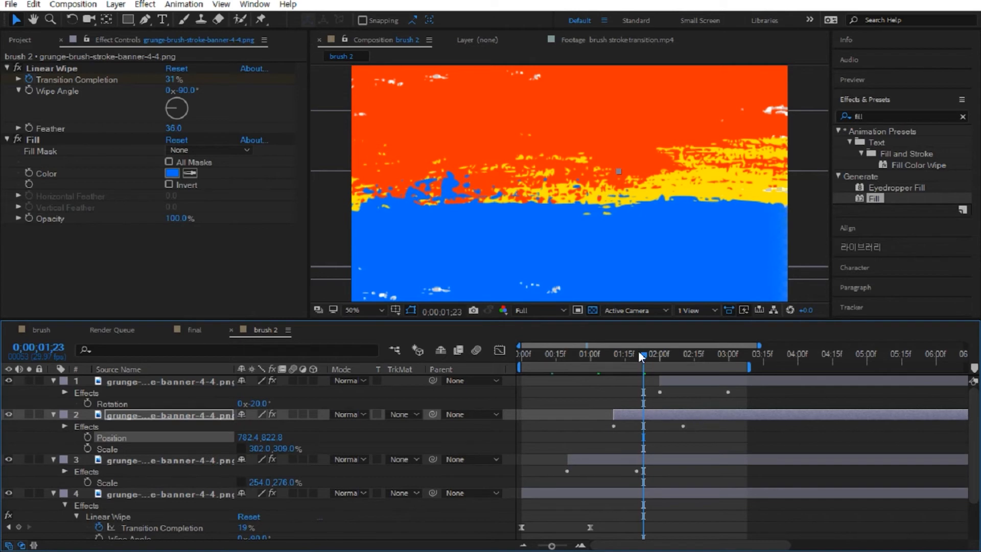
At 0;00;02;12, set the Fill color of the diagonal stroke on layer 1 to magenta-pink.
mouse_move(643, 355)
left_mouse_down()
mouse_move(702, 366)
mouse_move(688, 364)
left_mouse_up()
left_click_drag(608, 363, 687, 367)
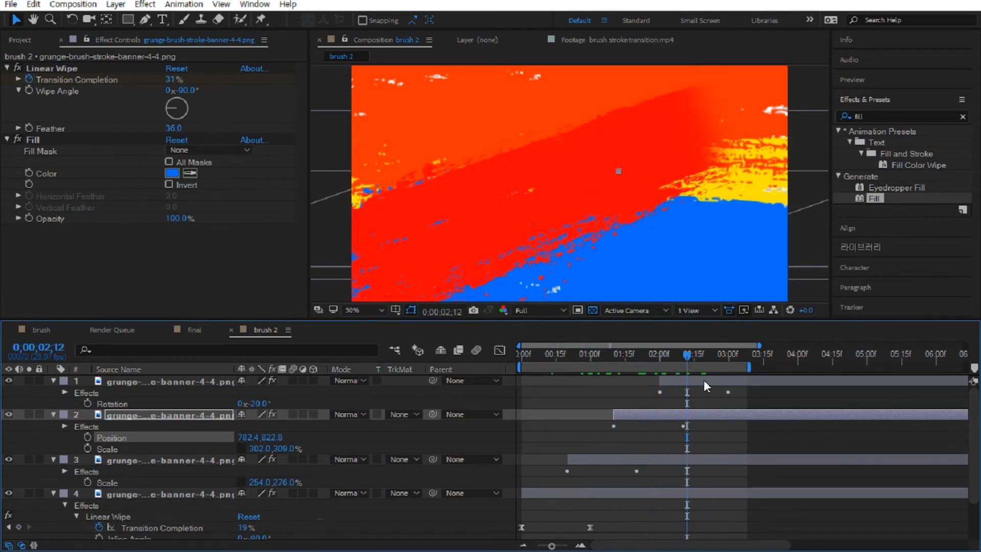
left_click(705, 382)
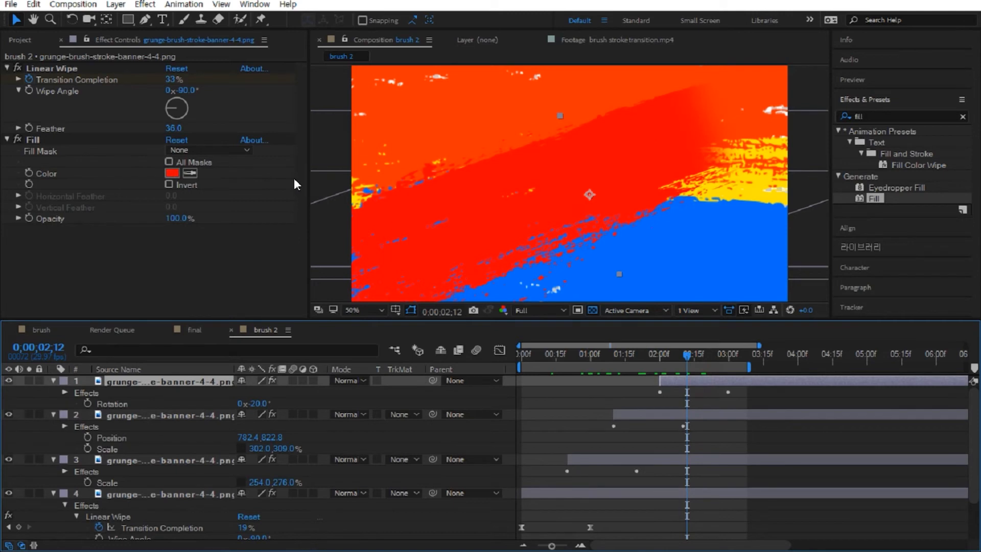
left_click(172, 173)
left_click_drag(558, 202, 555, 173)
left_click(661, 153)
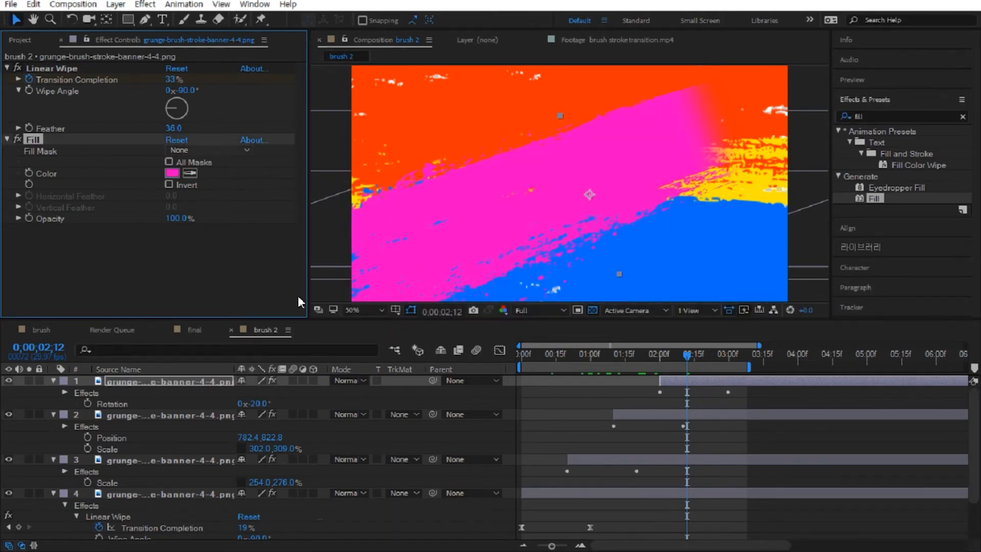
Scale the magenta diagonal stroke to 280 x 191% and preview the colored strokes from the first frame.
left_click(142, 383)
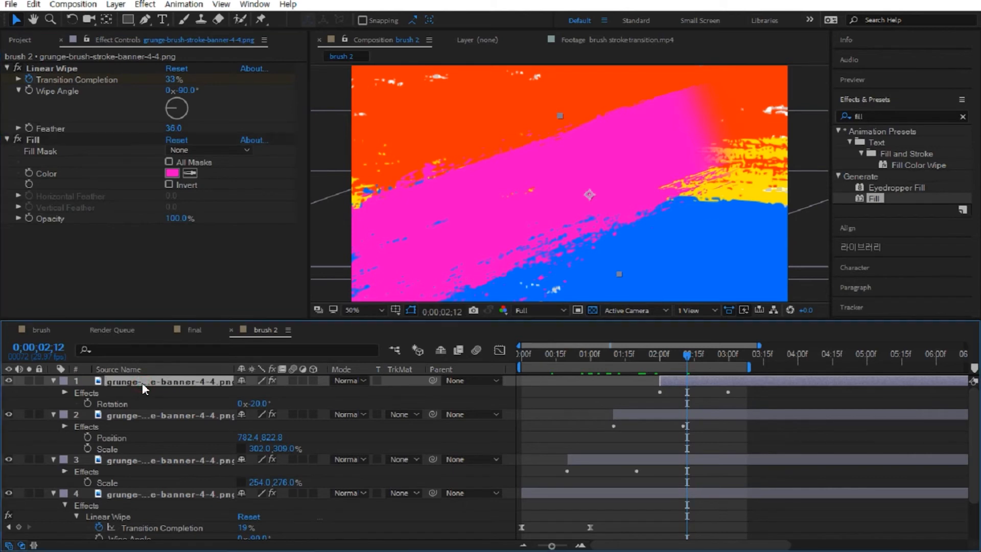
key("s")
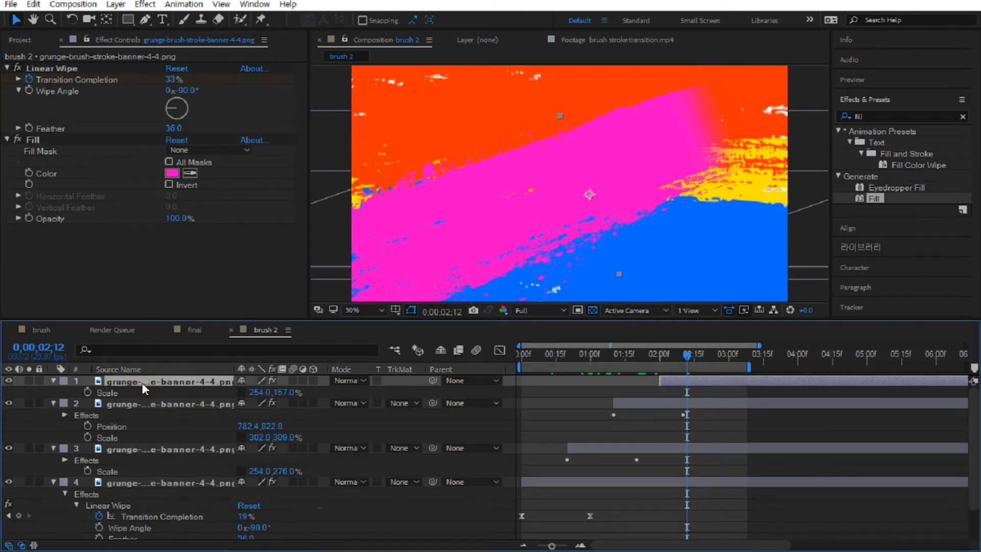
left_click_drag(260, 393, 309, 394)
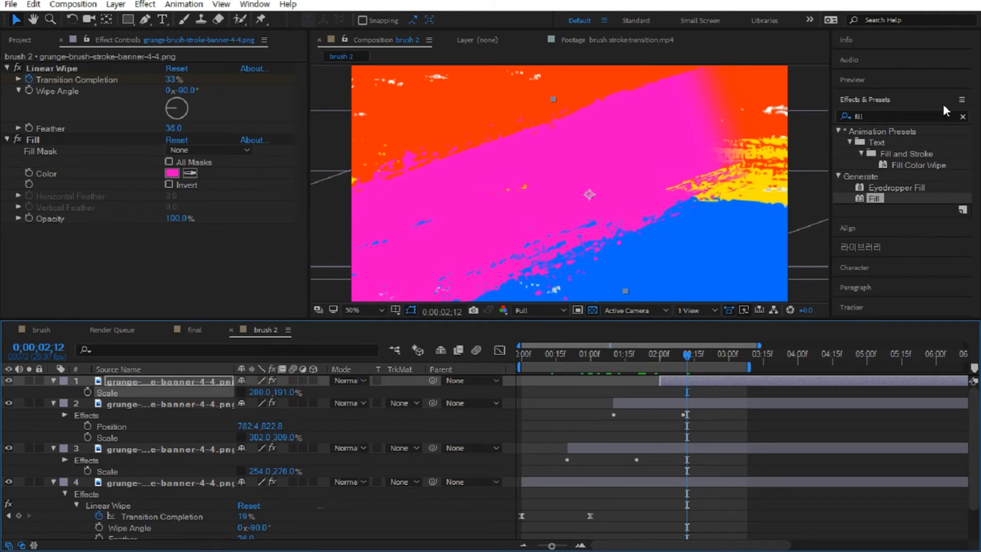
left_click_drag(583, 360, 361, 382)
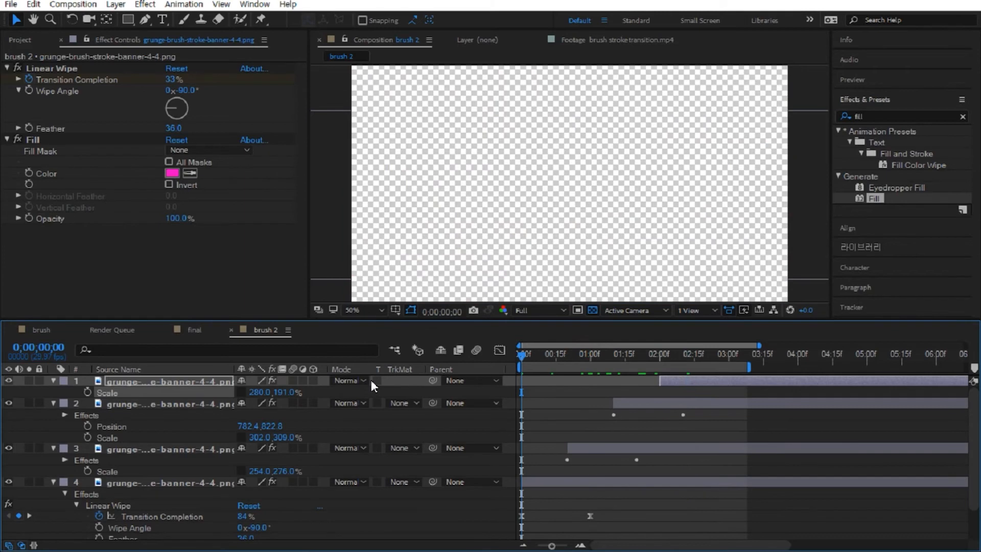
key("space")
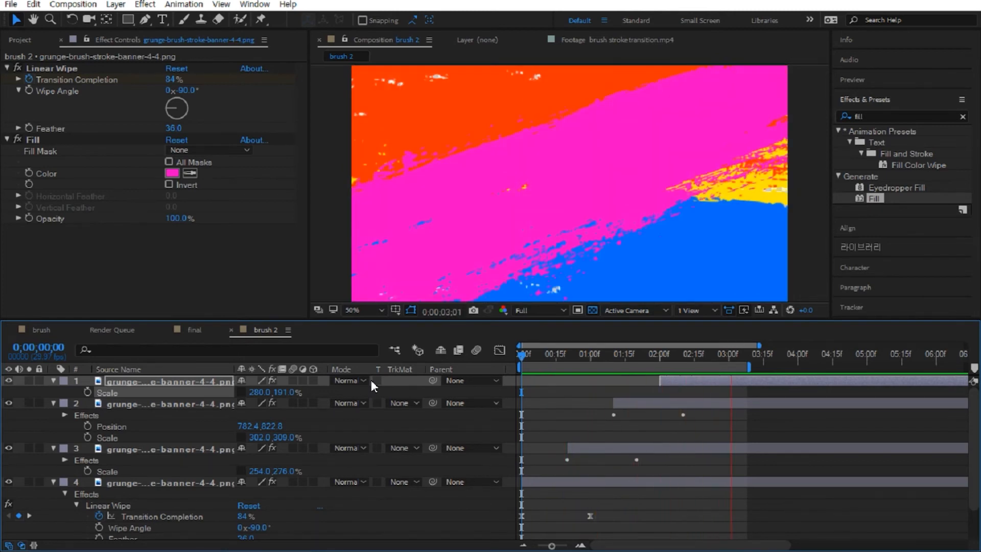
In the final composition, extend the work area's end to about 12 seconds and set the current time to 0;00;05;00.
left_click(26, 41)
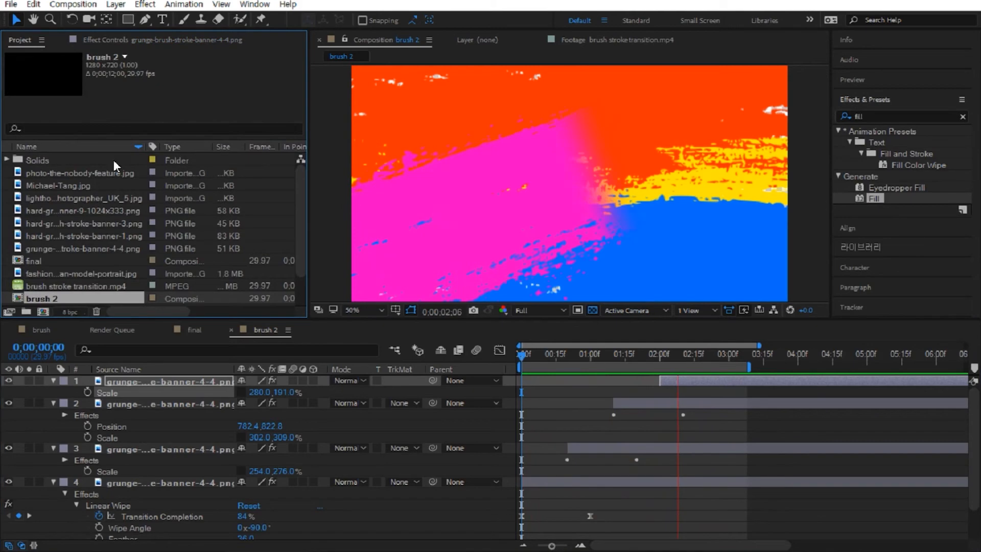
left_click(199, 330)
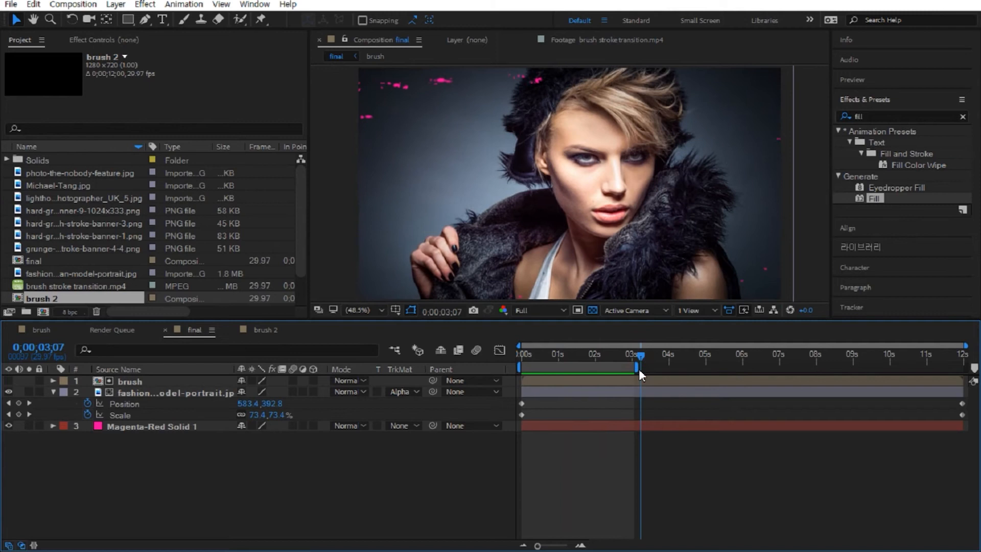
left_click_drag(639, 368, 841, 365)
left_click_drag(711, 358, 706, 362)
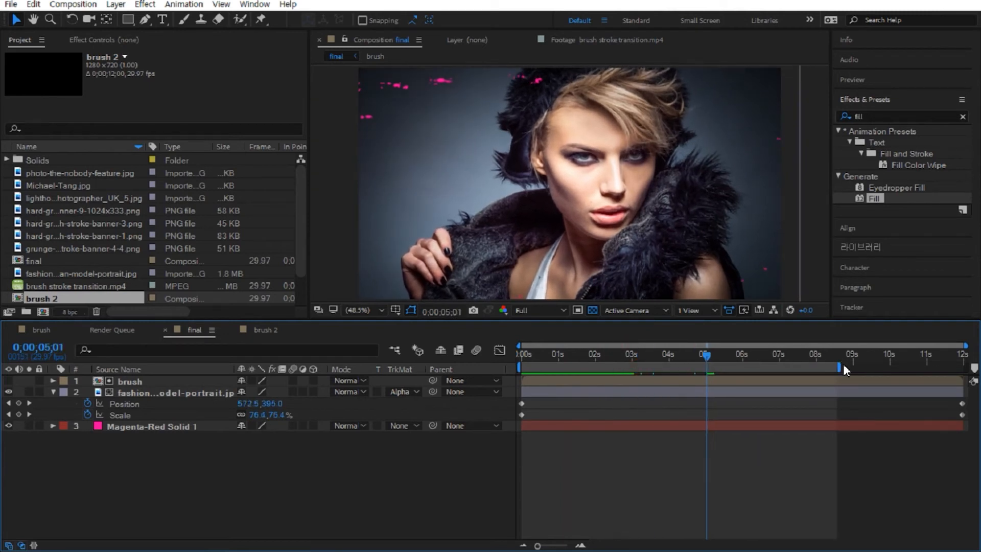
left_click_drag(840, 367, 960, 368)
left_click_drag(704, 354, 703, 355)
Add brush 2 as the top layer of the final composition and shift it to start at 0;00;05;00.
left_click_drag(16, 298, 102, 379)
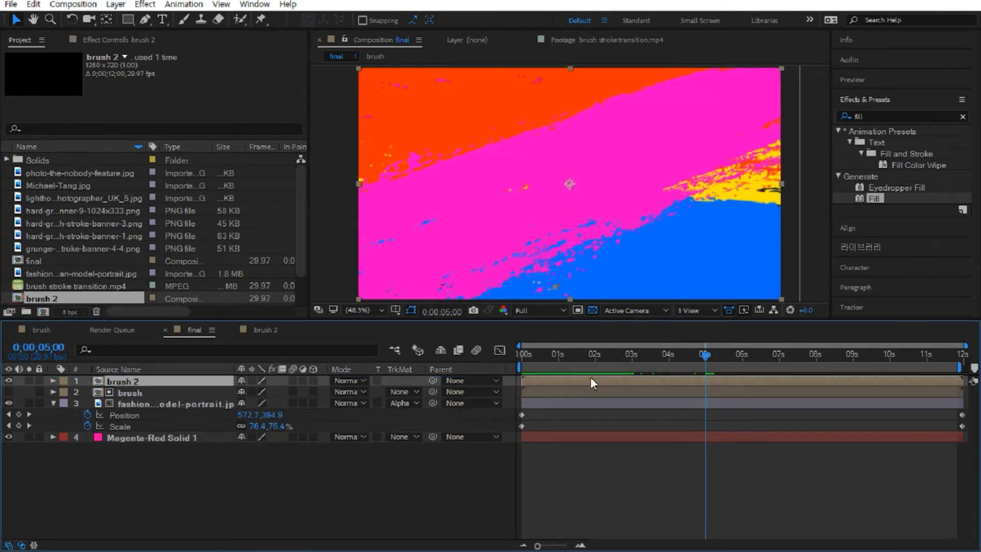
left_click_drag(688, 381, 828, 382)
left_click_drag(746, 390, 788, 388)
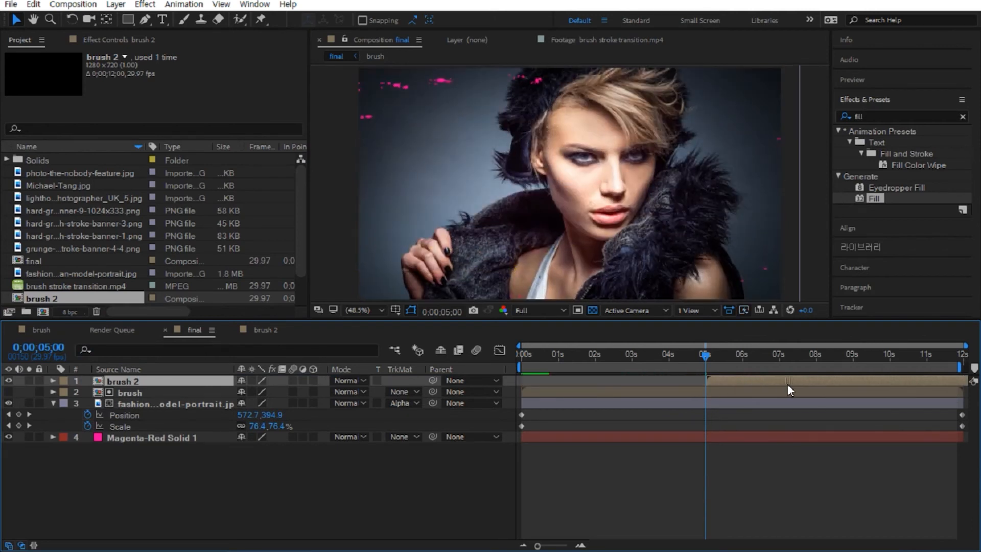
Preview the final composition up to about 8 seconds, move the current time to 0;00;07;22, and end the work area at about 10 seconds.
left_click(818, 357)
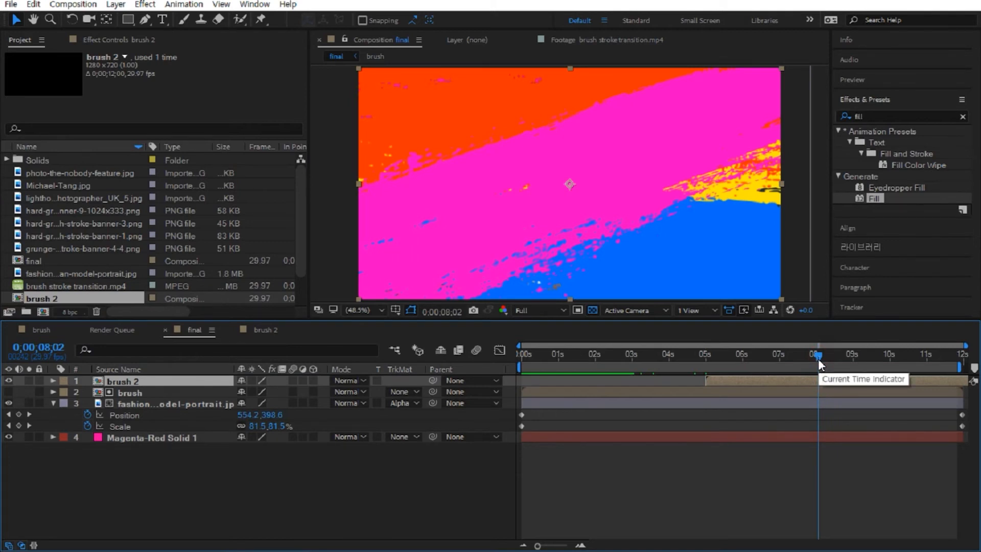
key("space")
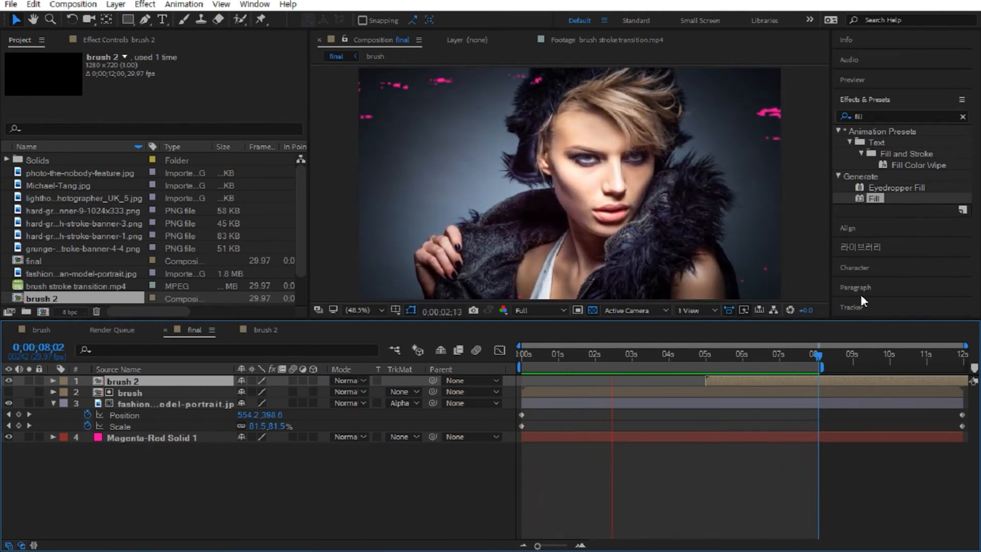
left_click(825, 369)
left_click_drag(768, 355, 806, 357)
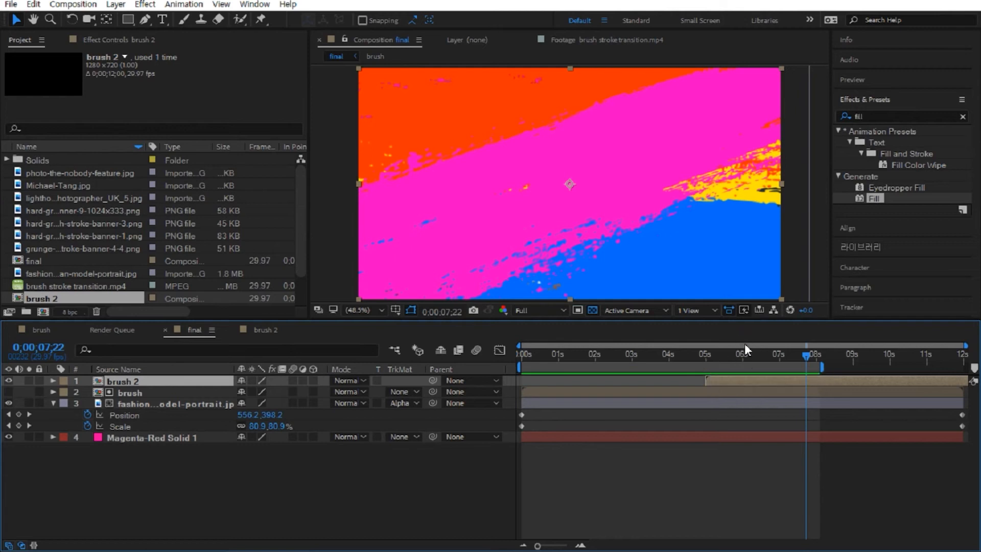
left_click_drag(827, 368, 888, 367)
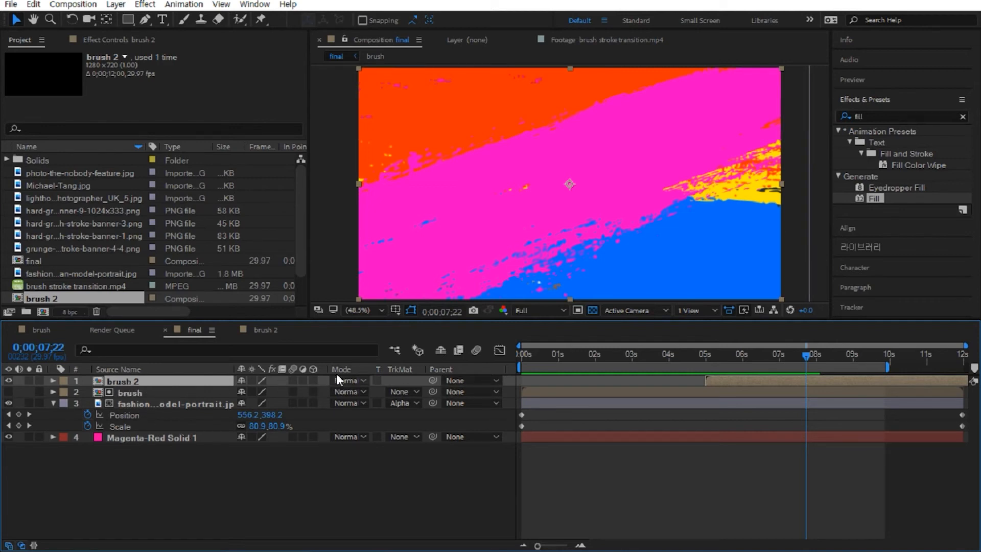
Try the Darken, Multiply, Color Burn, Add, Lighten and Screen blending modes on the brush 2 layer.
left_click(363, 381)
left_click(428, 106)
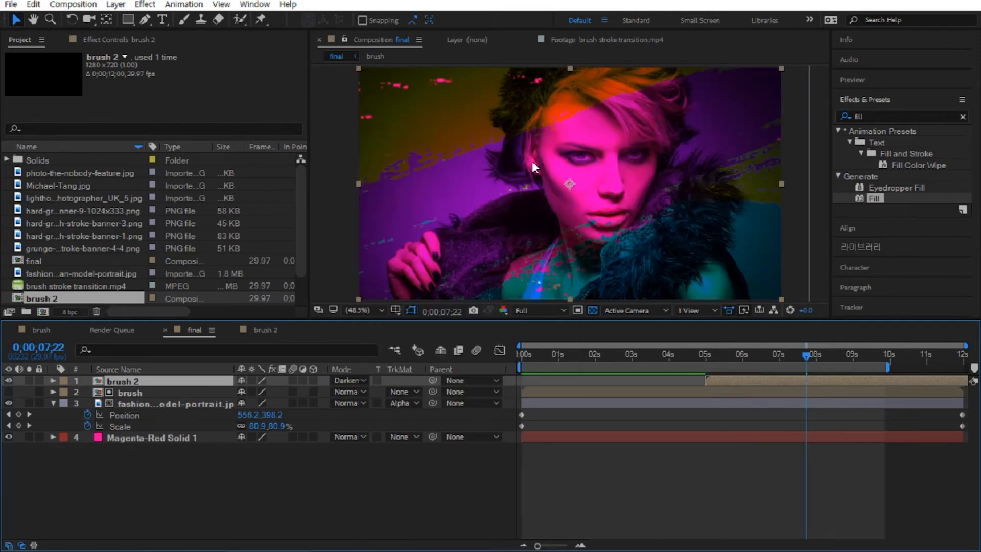
left_click(360, 380)
left_click(405, 122)
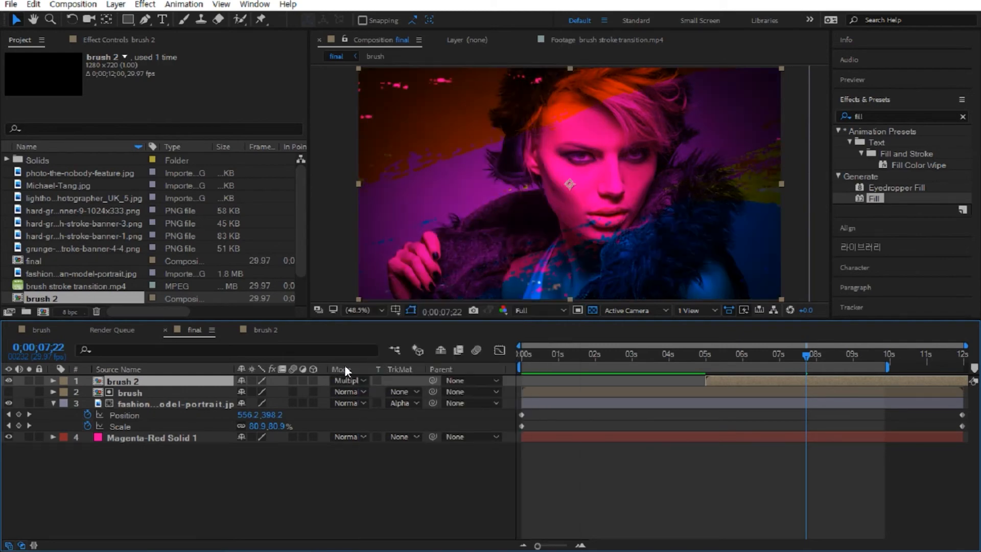
left_click(355, 380)
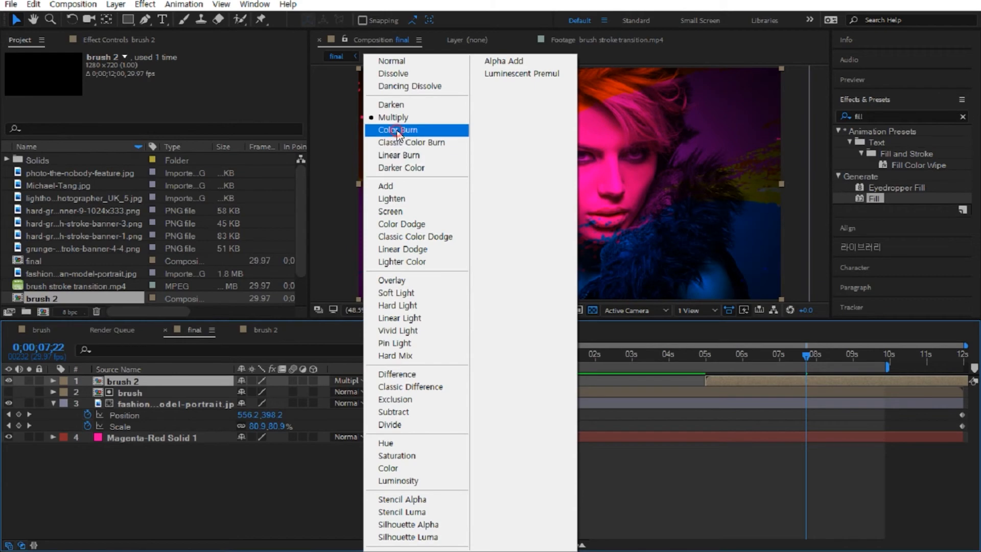
left_click(397, 131)
left_click(348, 378)
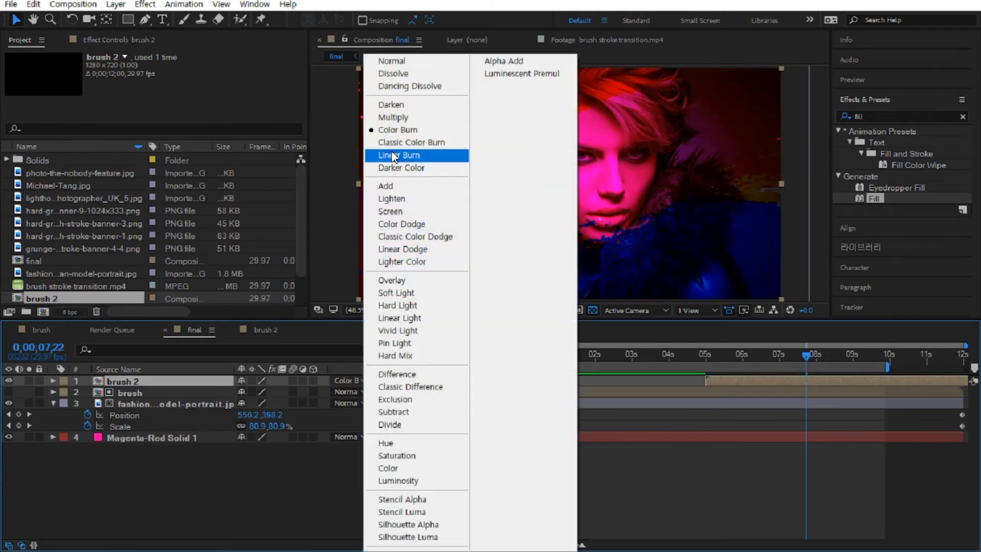
left_click(396, 187)
left_click(352, 378)
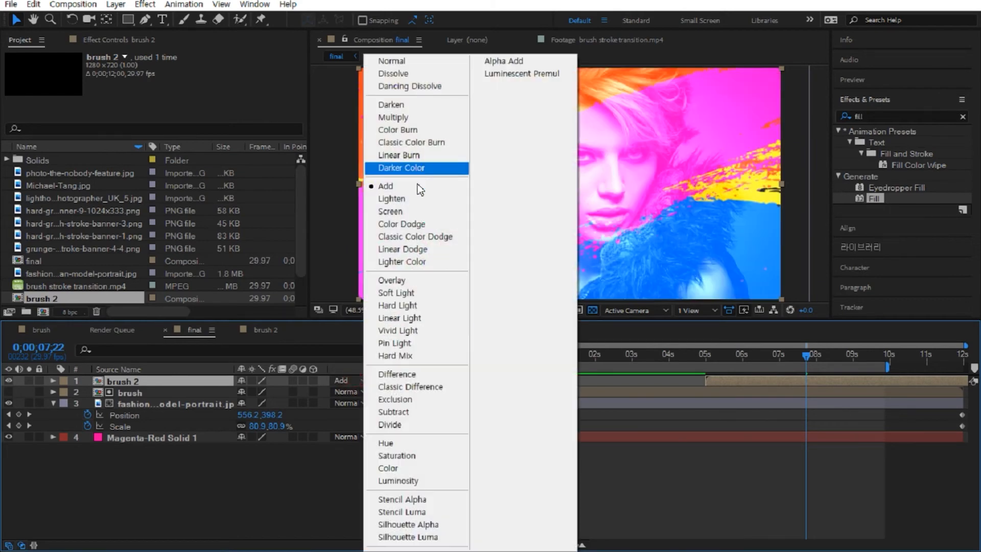
left_click(396, 202)
left_click(345, 380)
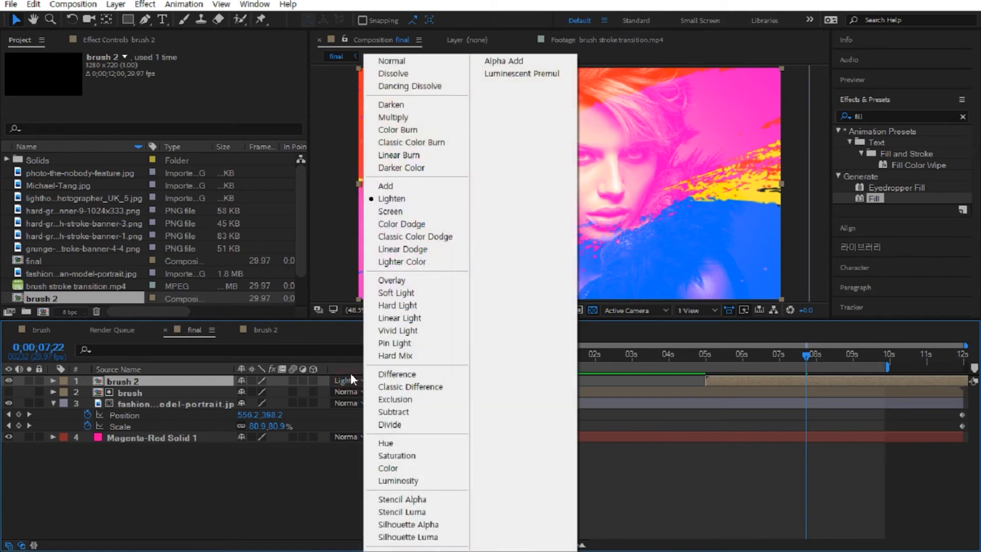
left_click(428, 210)
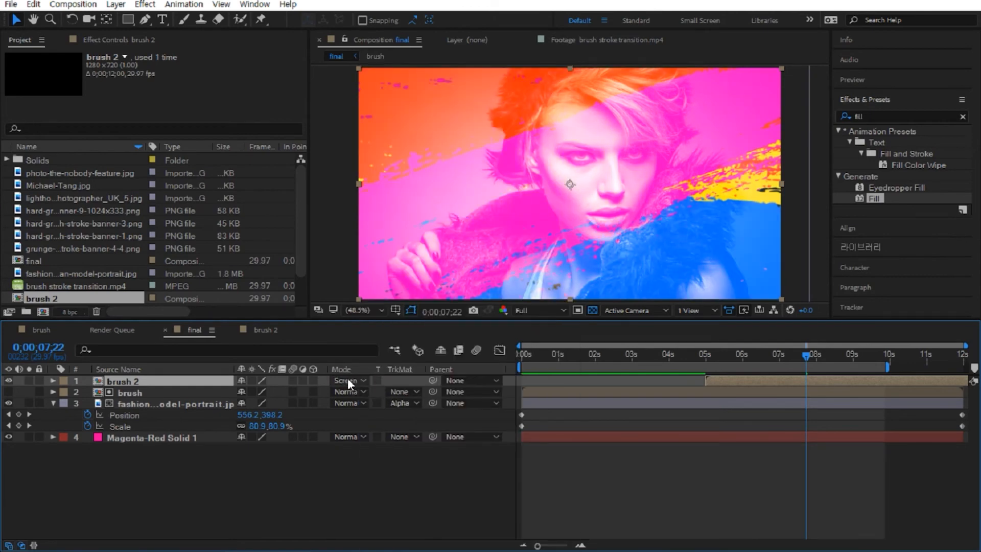
Compare the Overlay, Soft Light, Hard Light, Screen and Add blending modes on the brush 2 layer.
left_click(349, 379)
left_click(397, 277)
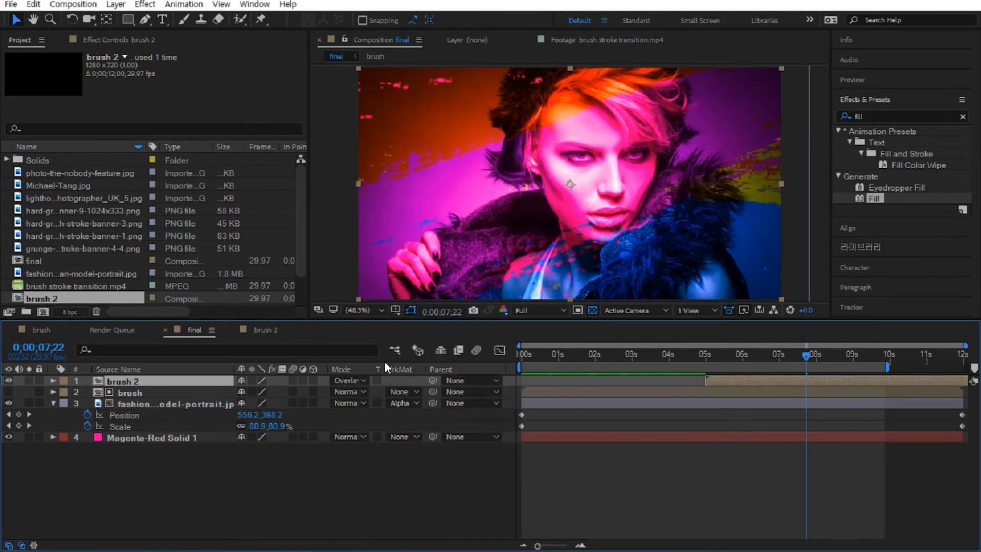
left_click(352, 380)
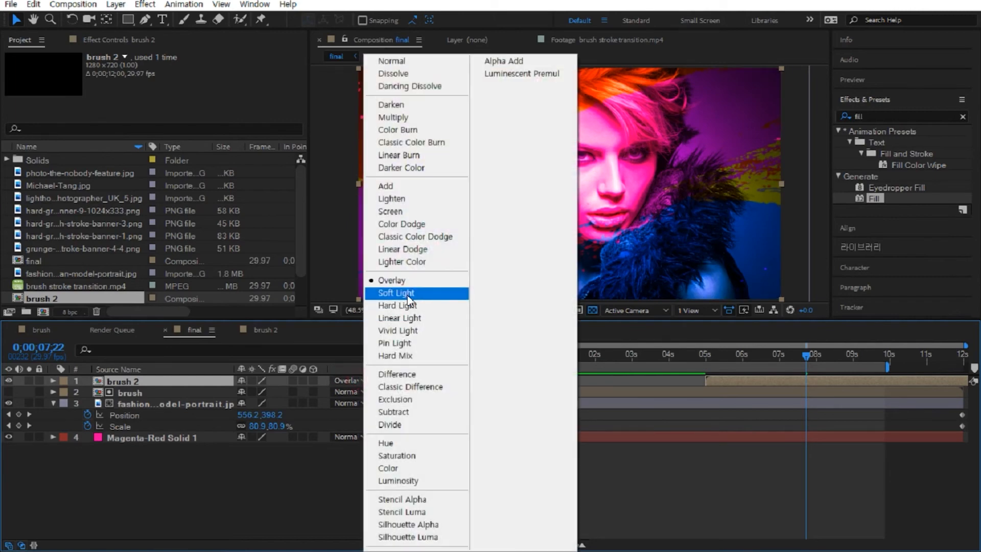
left_click(396, 323)
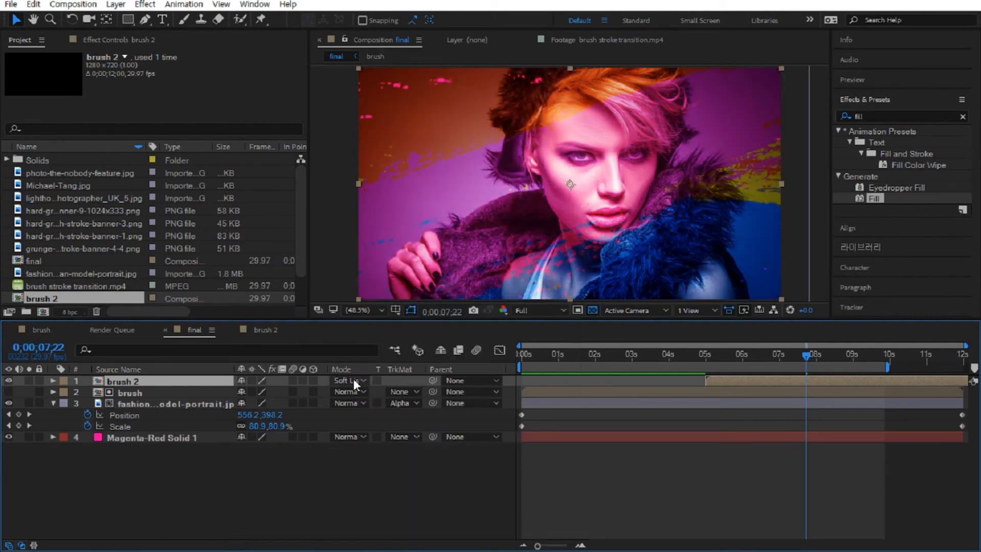
left_click(354, 380)
left_click(401, 310)
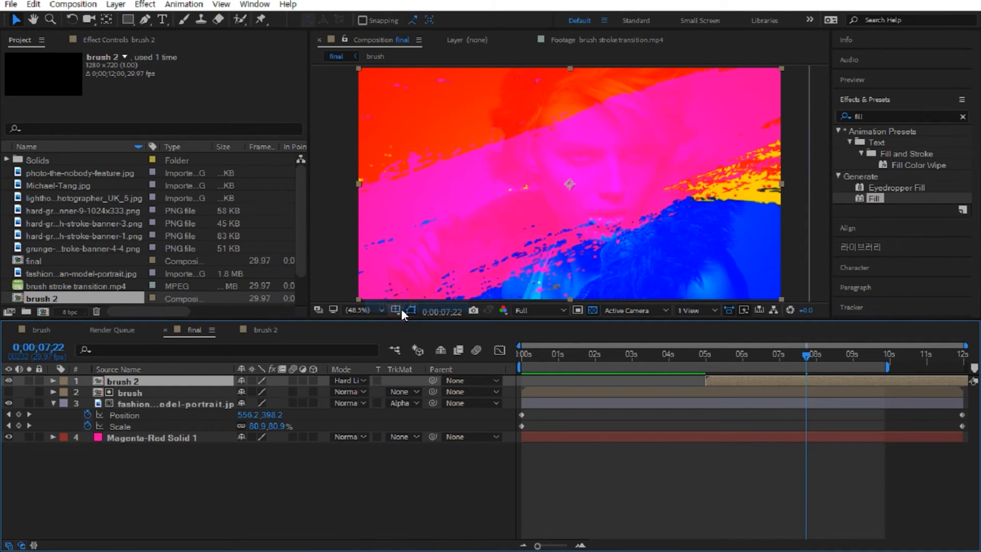
left_click(348, 379)
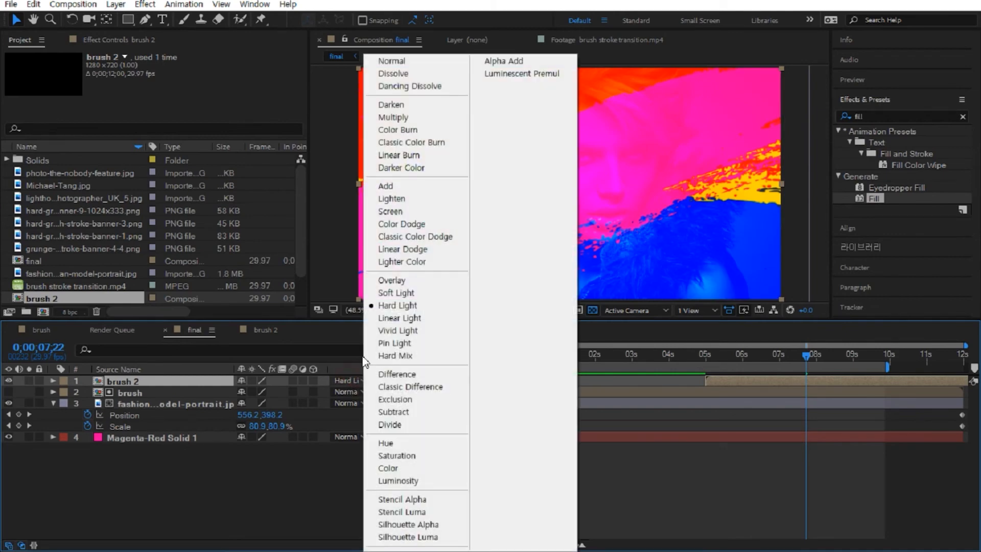
left_click(410, 212)
left_click(348, 380)
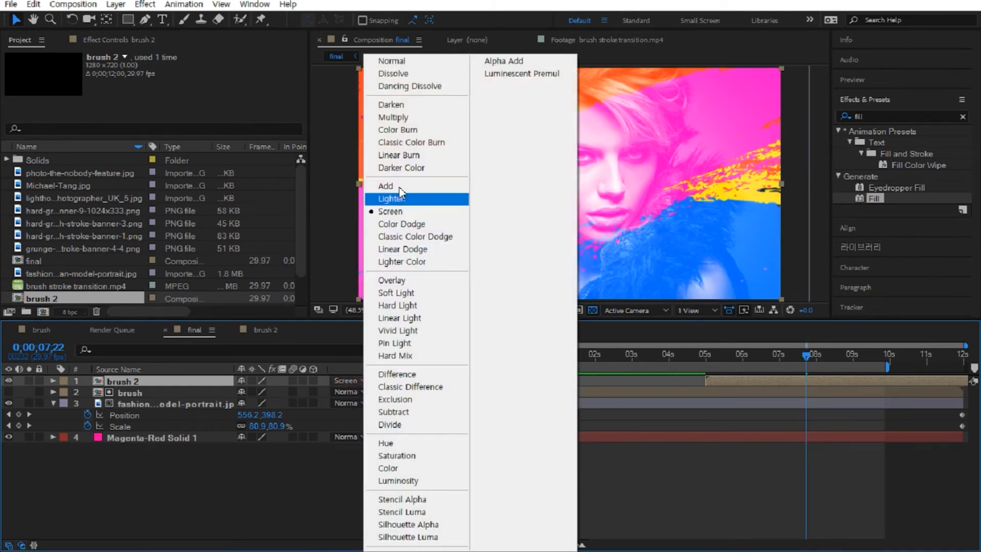
left_click(399, 187)
Set the brush 2 layer's blending mode to Overlay and preview the tinted portrait transition.
left_click(353, 380)
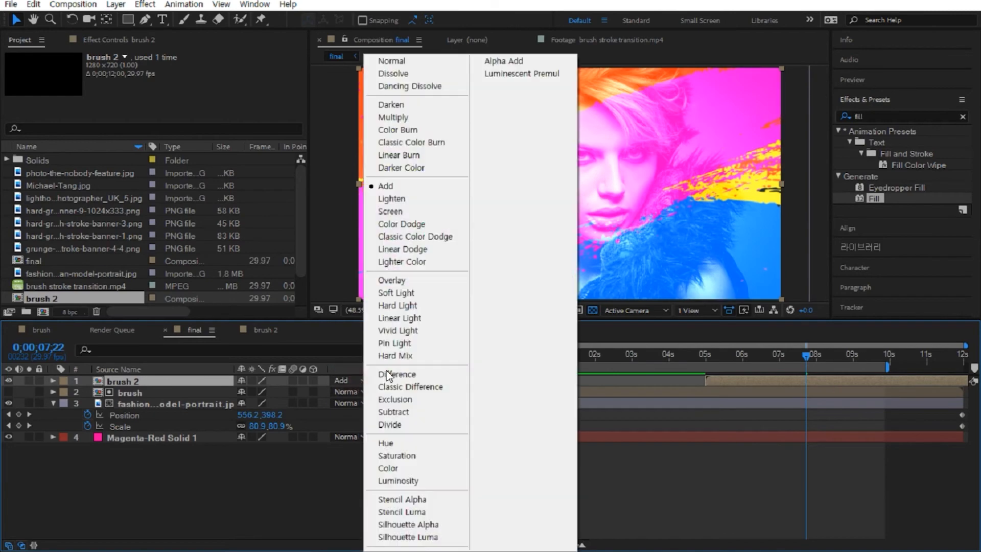
left_click(397, 278)
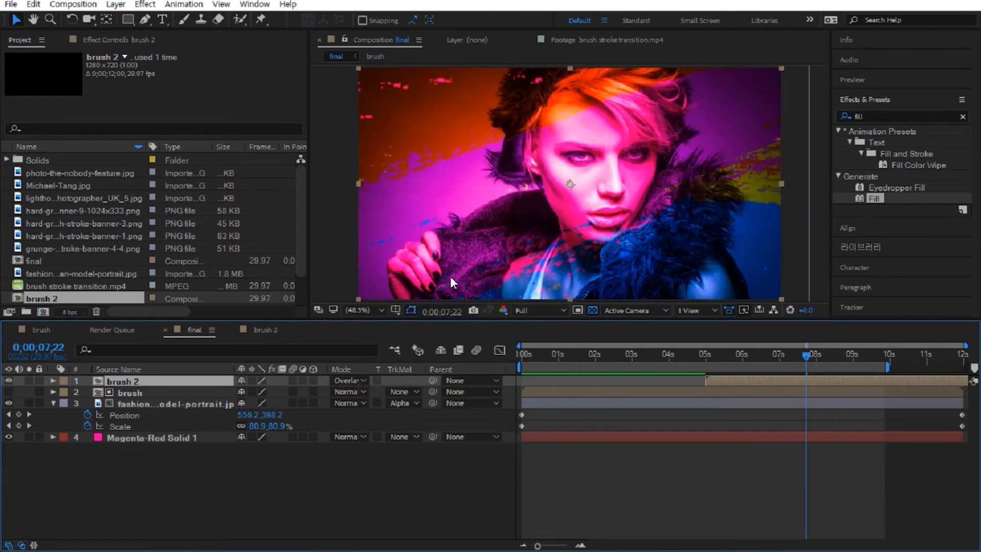
key("space")
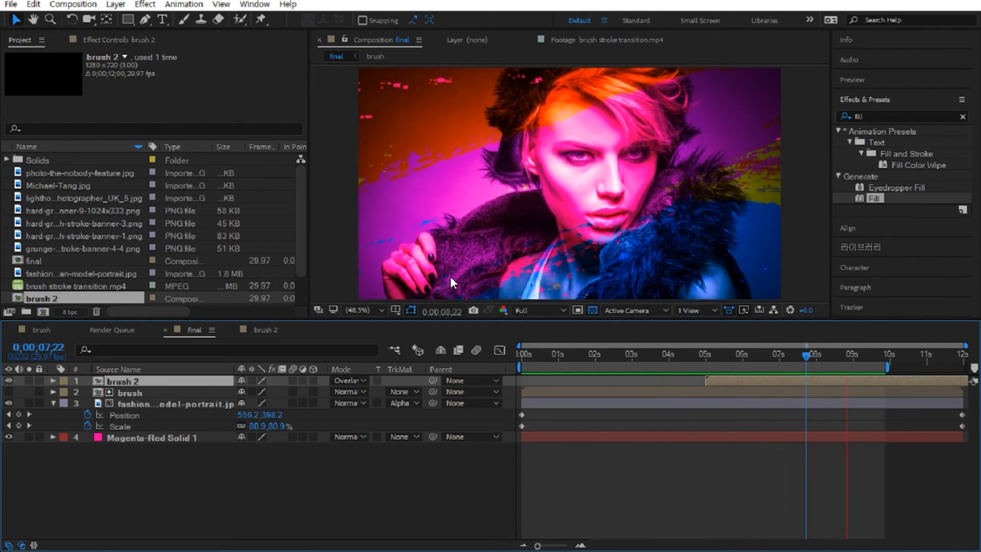
key("space")
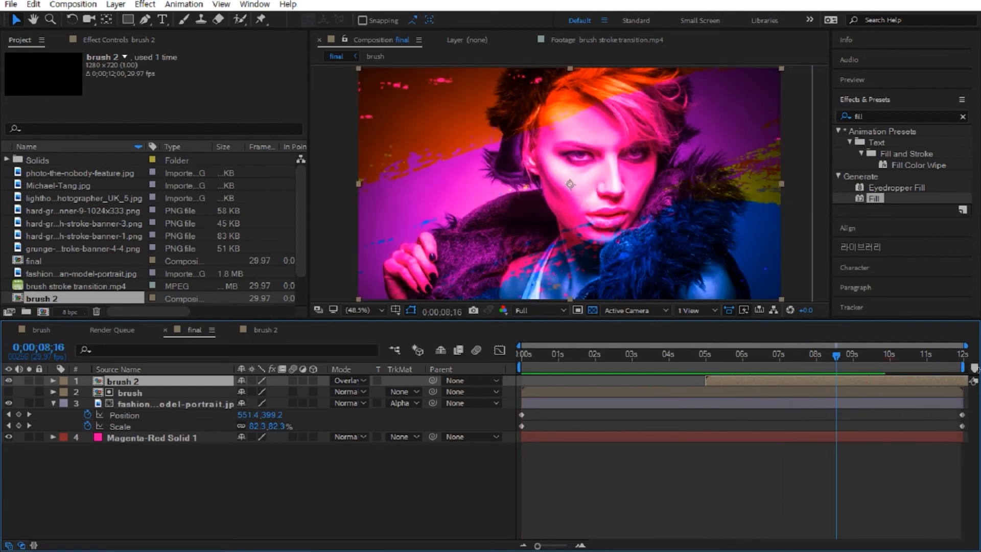
Look through the project images and add the photo of the laughing woman in sunglasses as the top layer.
left_click(228, 510)
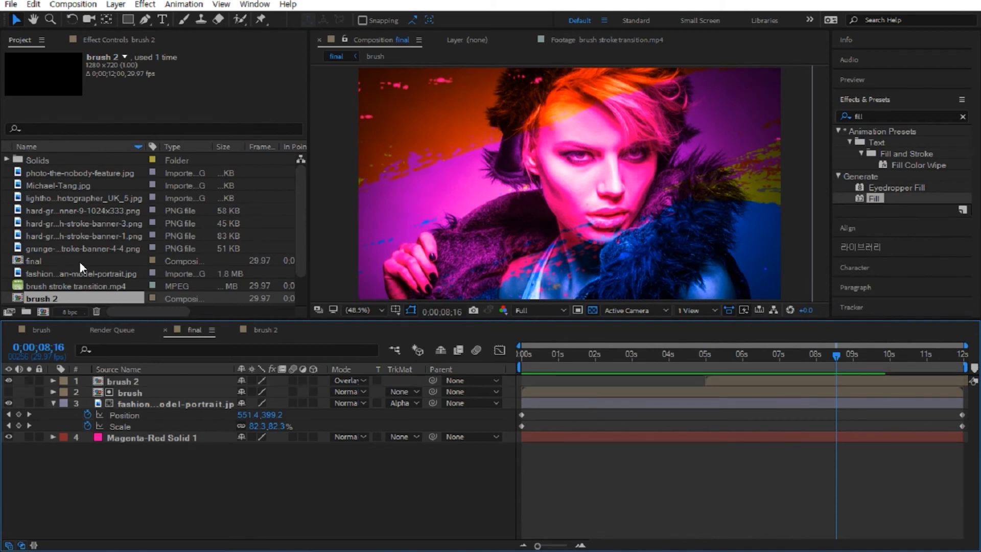
left_click(95, 223)
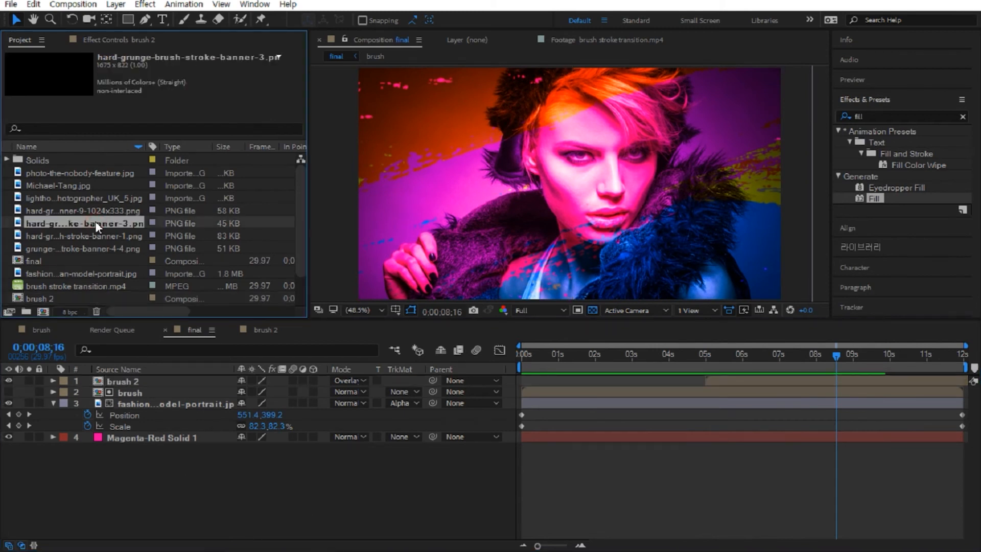
left_click(45, 176)
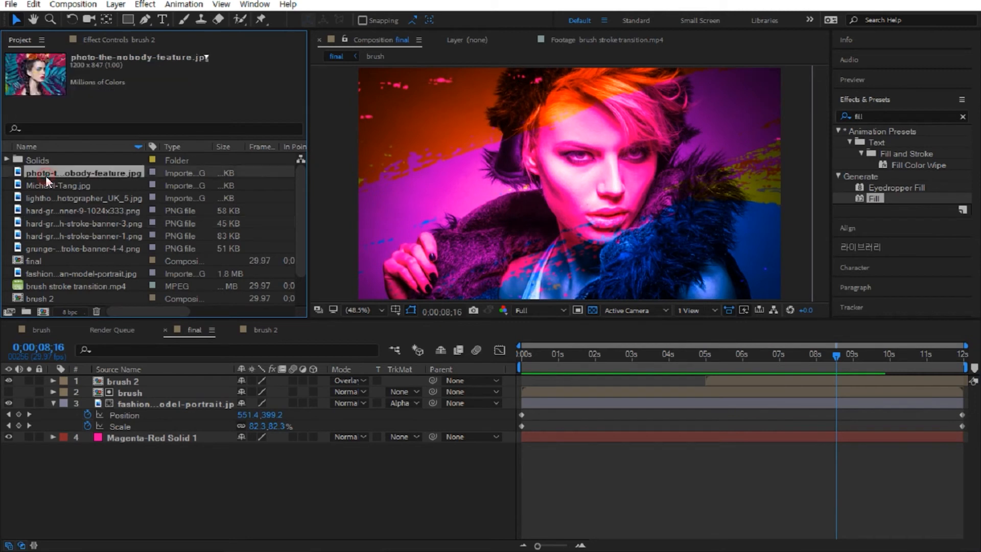
left_click(47, 184)
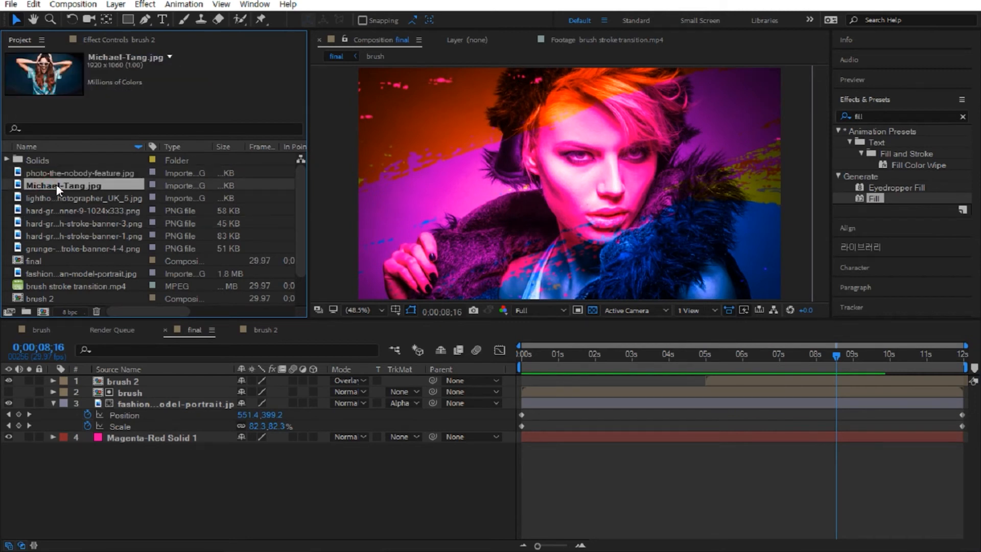
left_click_drag(65, 184, 85, 381)
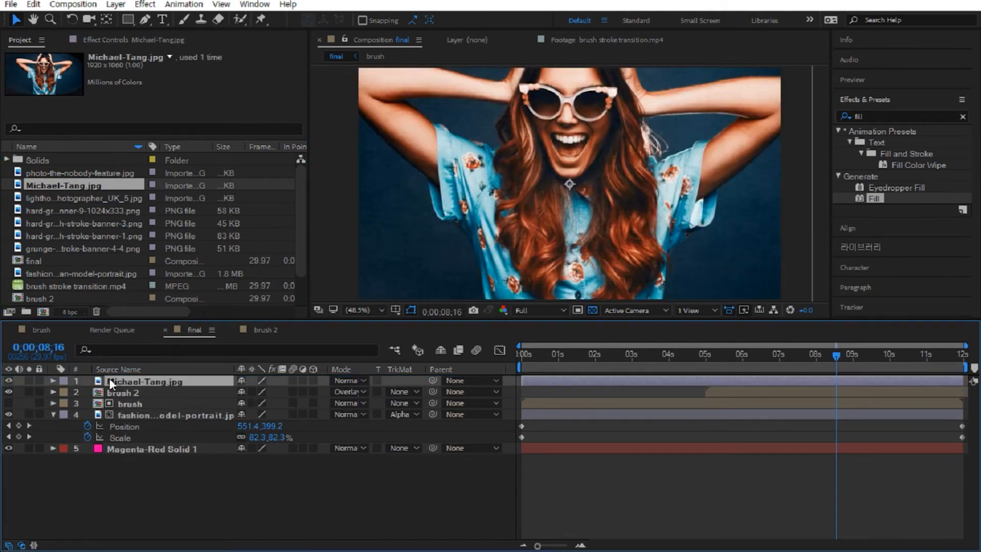
Shift the sunglasses photo layer to start at 0;00;07;29 and move the current time to its first frame.
left_click_drag(610, 381, 897, 381)
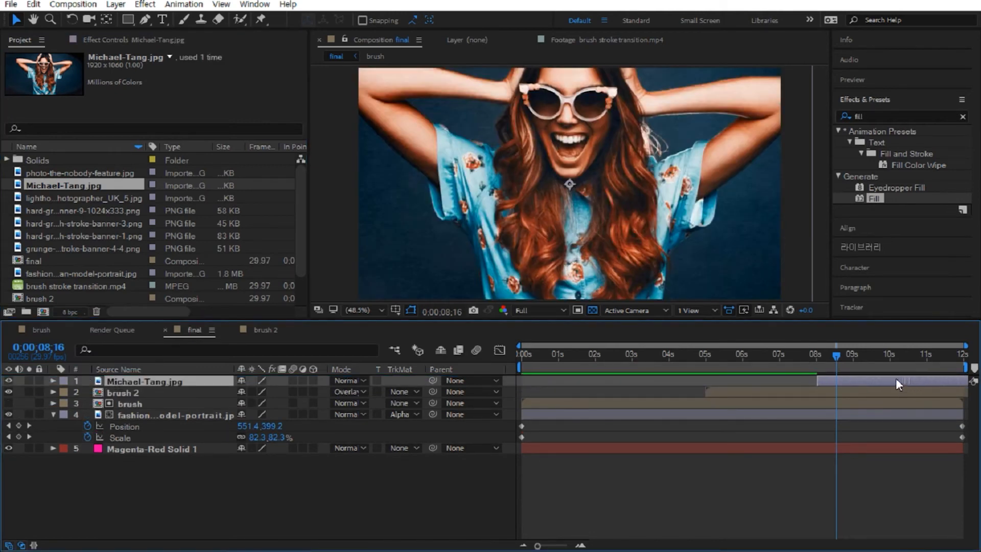
left_click(816, 360)
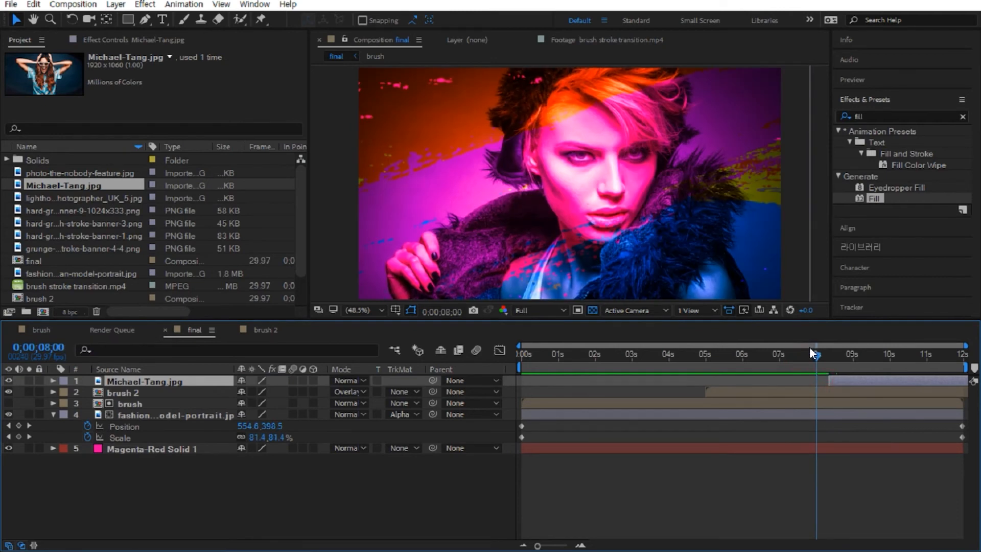
left_click_drag(836, 358, 816, 363)
left_click_drag(853, 379, 848, 379)
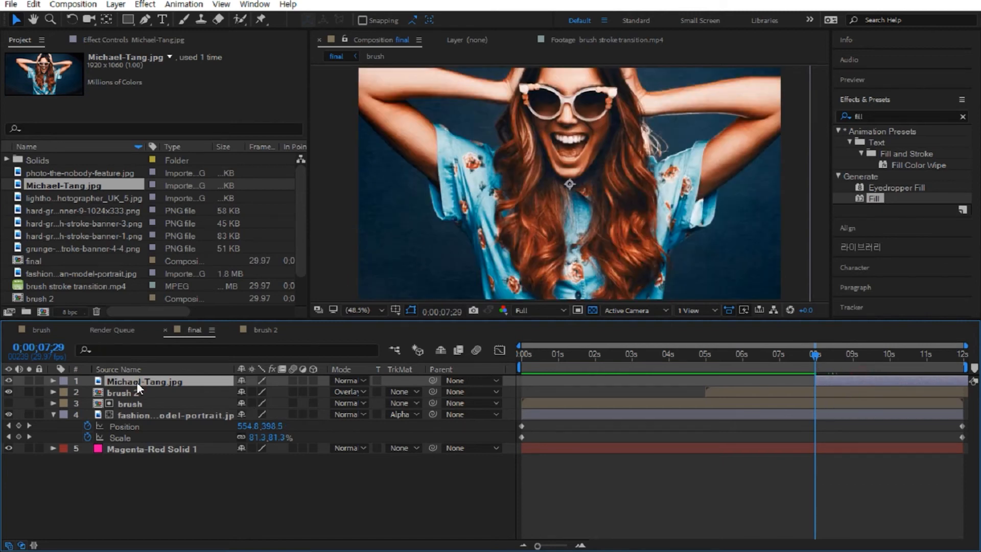
Scale the sunglasses photo to 68% and start Position and Scale keyframes for it at 0;00;07;29.
key("s")
left_click_drag(262, 392, 247, 393)
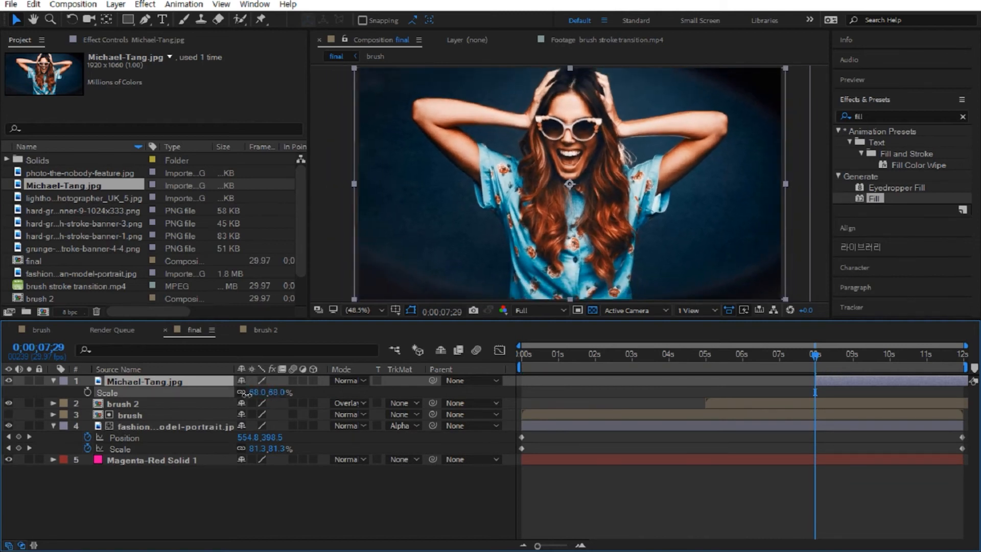
key("shift+p")
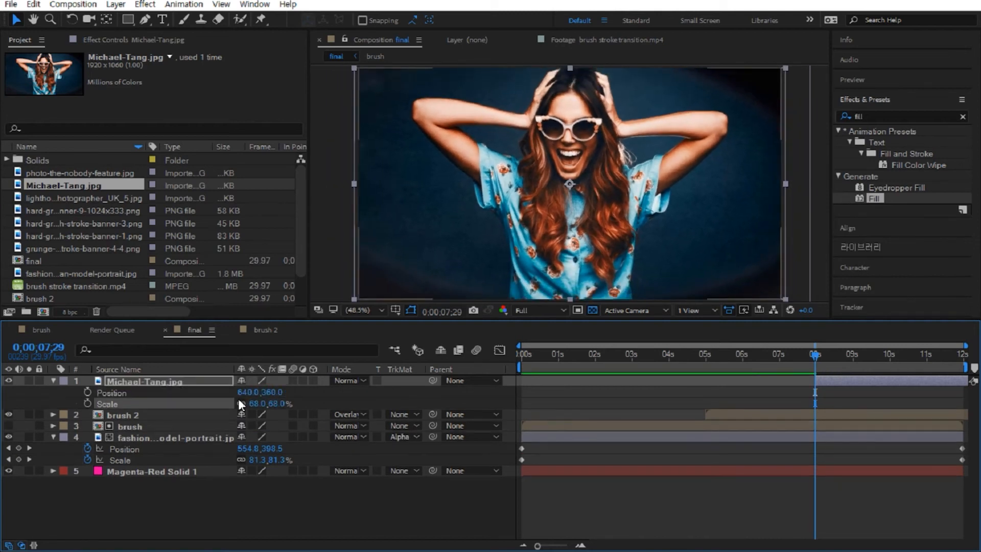
left_click(87, 392)
left_click(88, 404)
At 0;00;11;29, set the sunglasses photo's Scale to 80% and Position to 640, 400, and preview the composition.
left_click(967, 367)
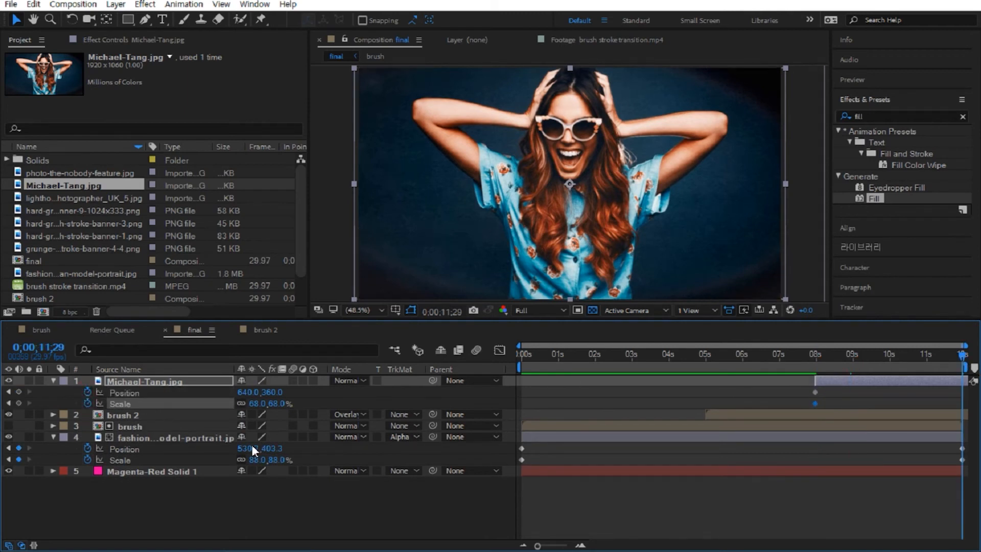
left_click_drag(255, 405, 301, 395)
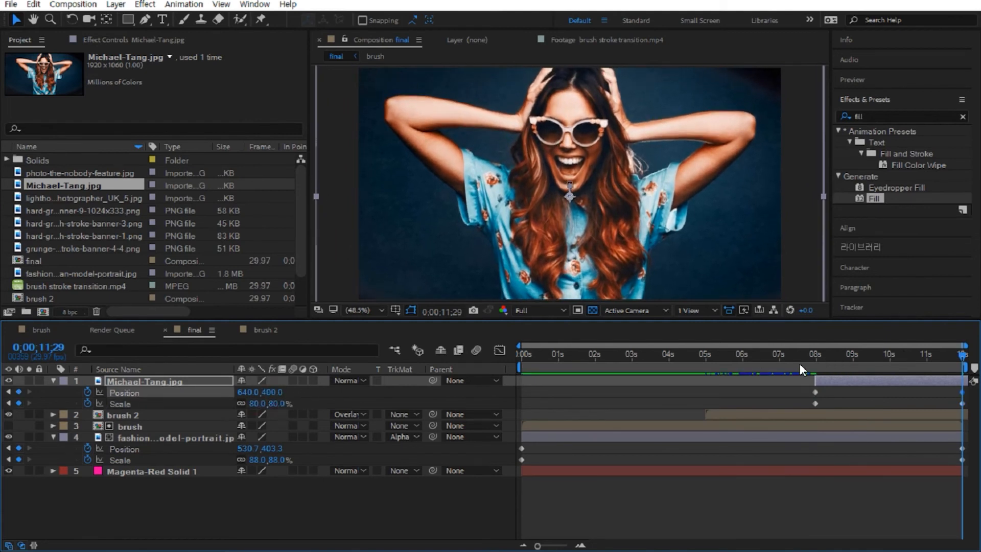
left_click(753, 354)
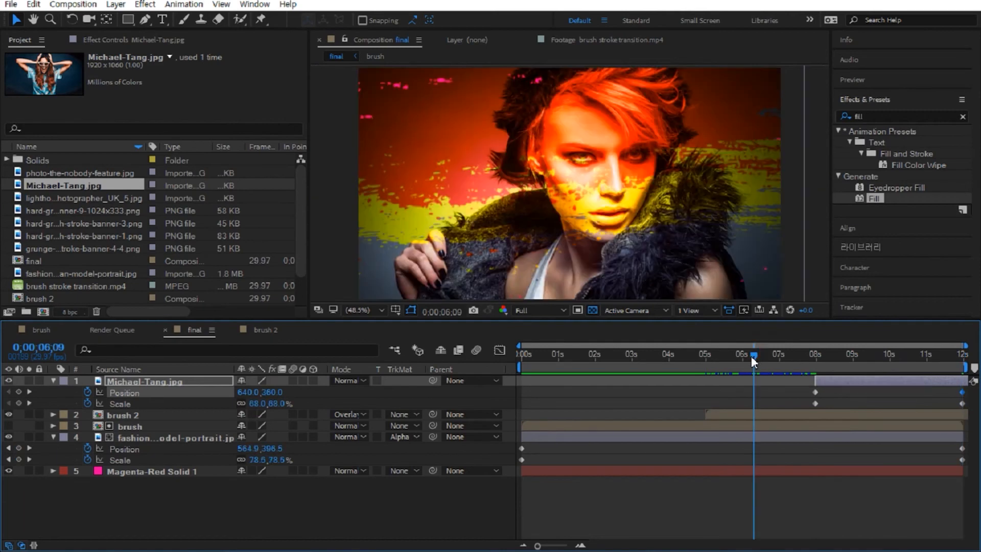
key("space")
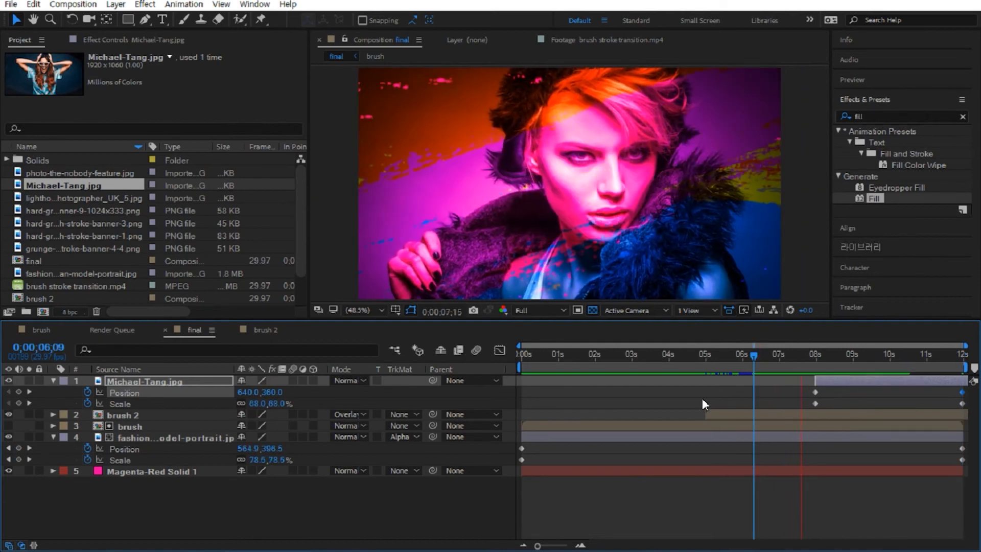
Preview the composition around the sunglasses photo's entrance and compare it with the reference footage brush stroke transition.mp4.
left_click(725, 354)
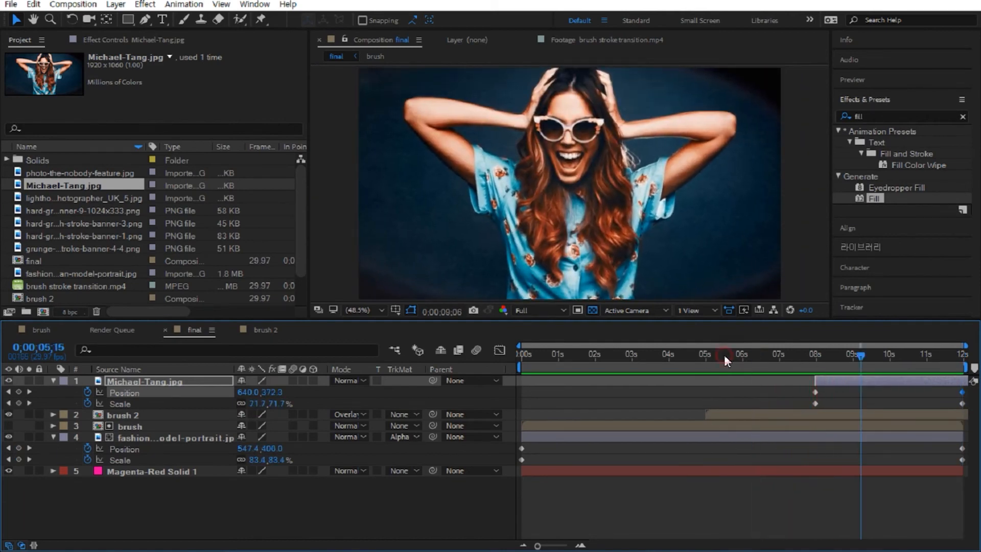
key("space")
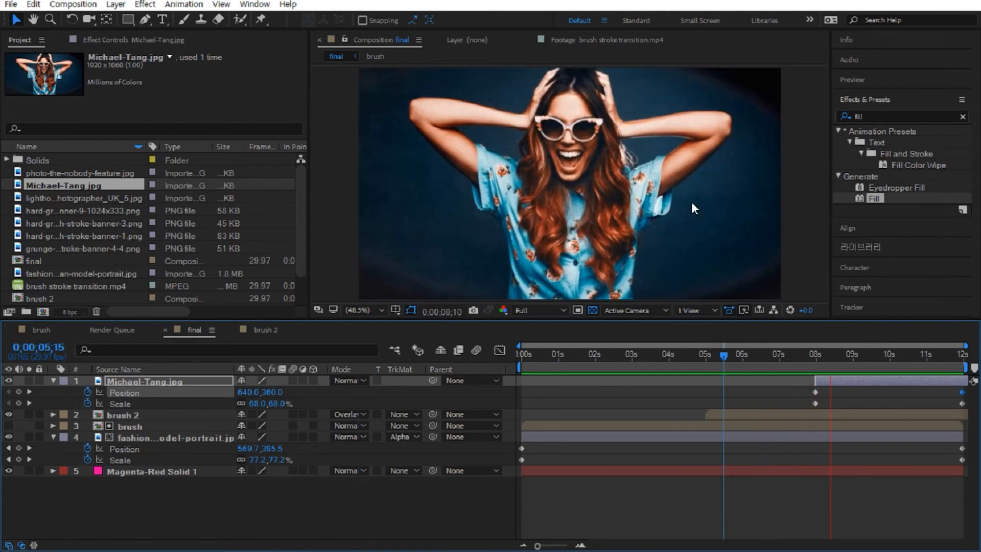
left_click(743, 358)
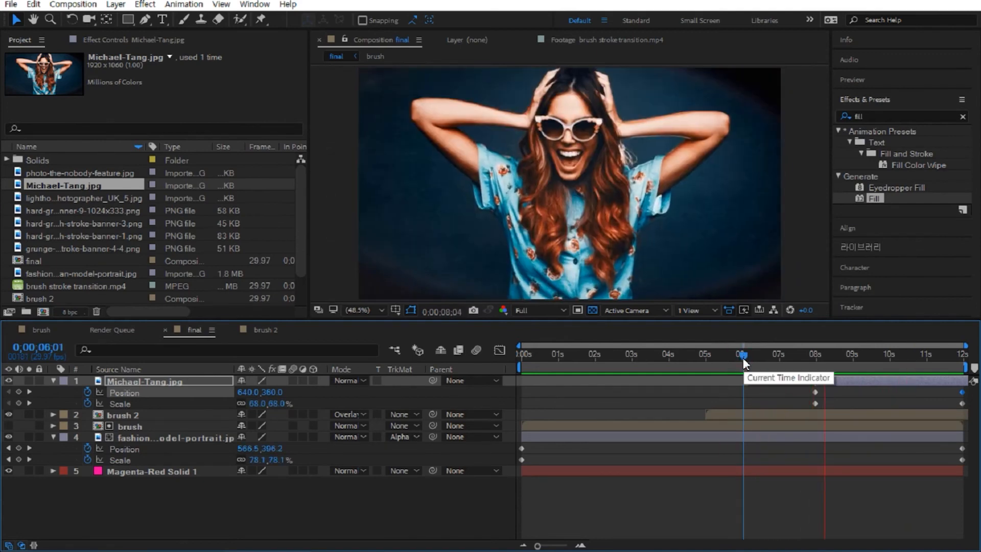
key("space")
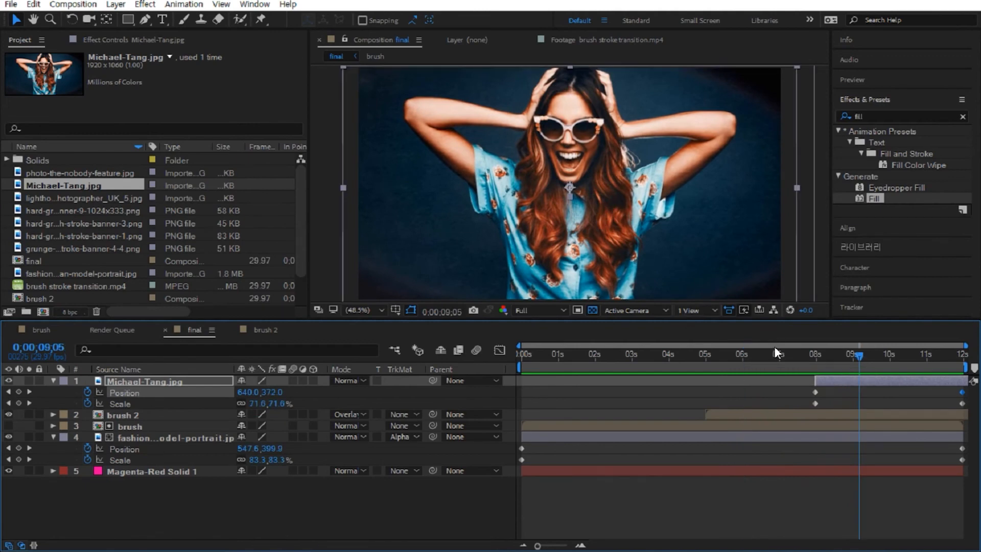
left_click_drag(807, 355, 829, 355)
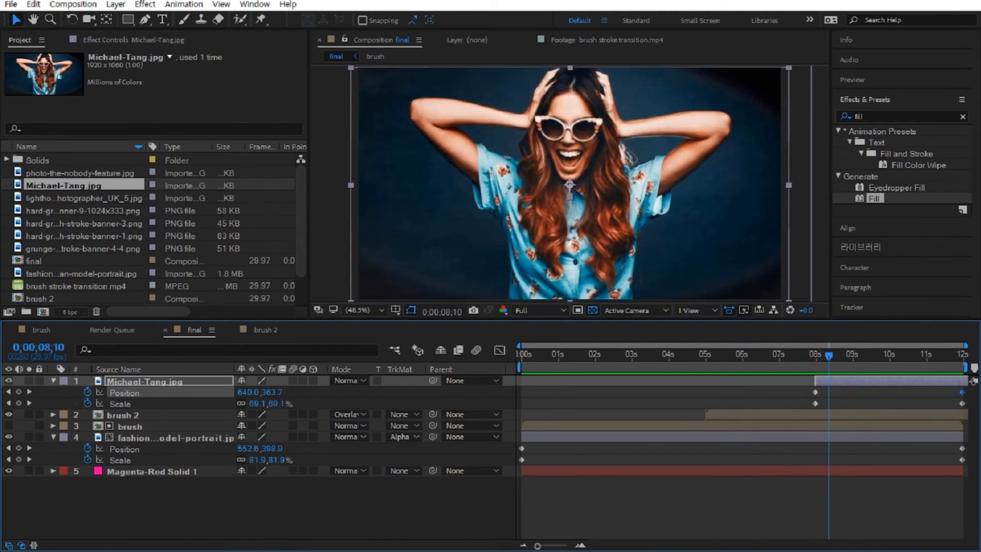
left_click(575, 42)
mouse_move(628, 283)
left_mouse_down()
mouse_move(699, 290)
mouse_move(687, 289)
left_mouse_up()
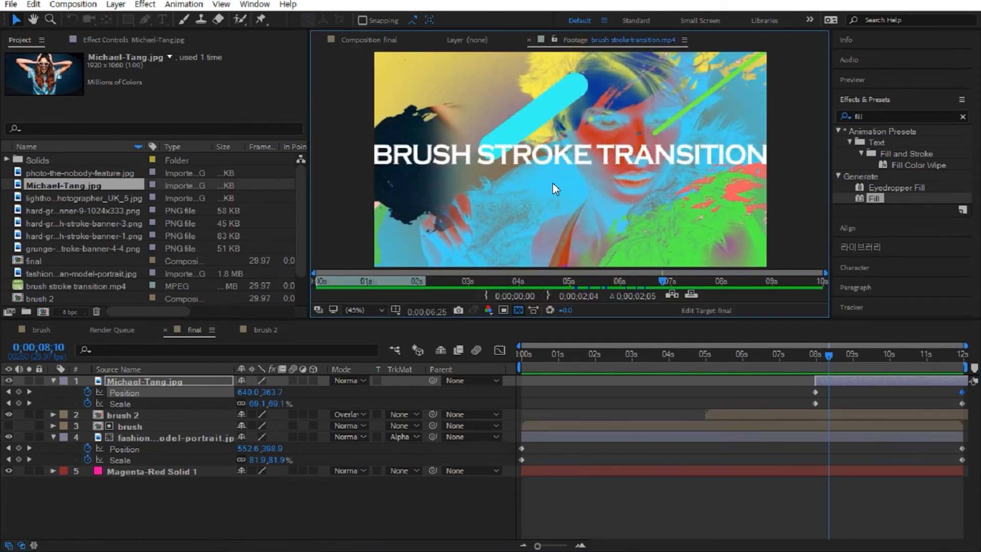
key("space")
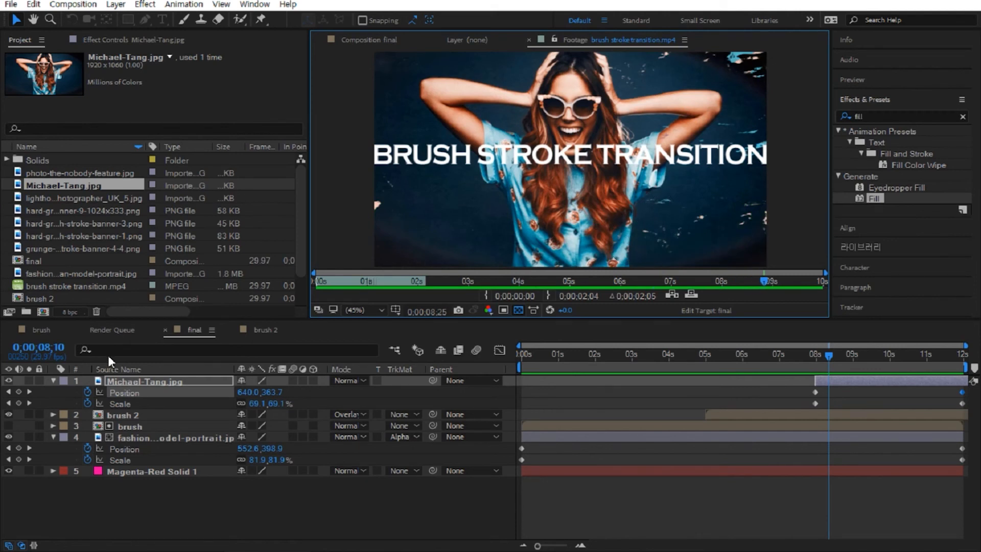
Add the brush composition above the sunglasses photo, starting with it at about 8 seconds, and scrub through its strokes.
left_click(30, 296)
scroll(54, 271, "down", 3)
left_click(33, 275)
mouse_move(17, 278)
left_mouse_down()
mouse_move(57, 306)
mouse_move(105, 384)
mouse_move(429, 326)
mouse_move(557, 372)
mouse_move(839, 380)
mouse_move(826, 379)
mouse_move(829, 359)
mouse_move(776, 367)
left_mouse_up()
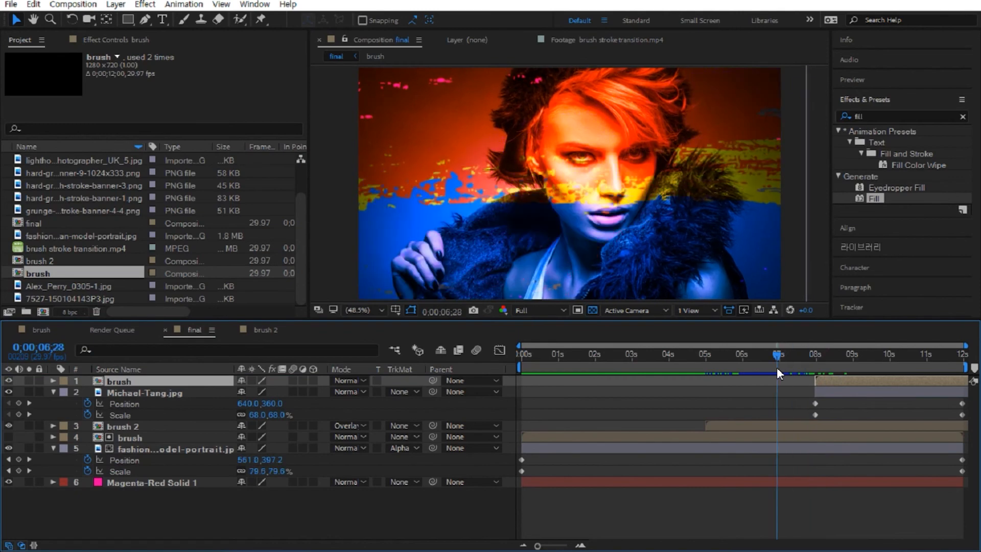
left_click(813, 356)
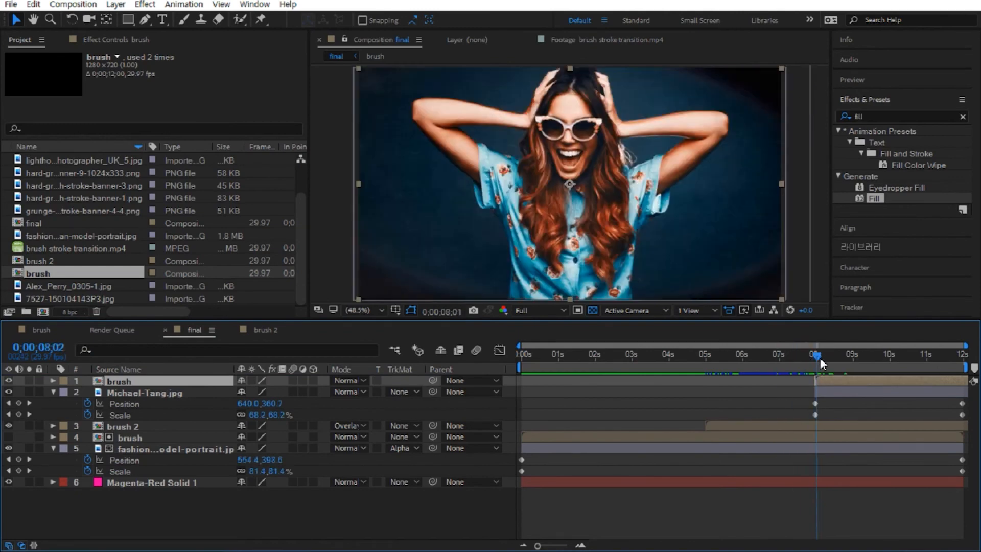
mouse_move(815, 361)
left_mouse_down()
mouse_move(881, 361)
mouse_move(818, 361)
mouse_move(866, 362)
mouse_move(844, 374)
left_mouse_up()
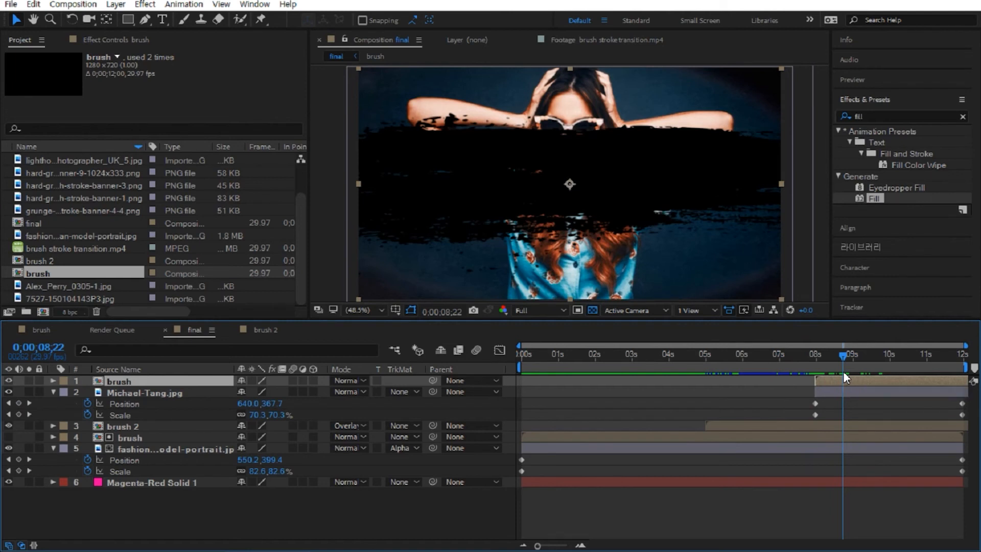
Set the sunglasses photo's track matte to Alpha Matte "brush" and preview the reveal from about 7 seconds.
left_click(148, 392)
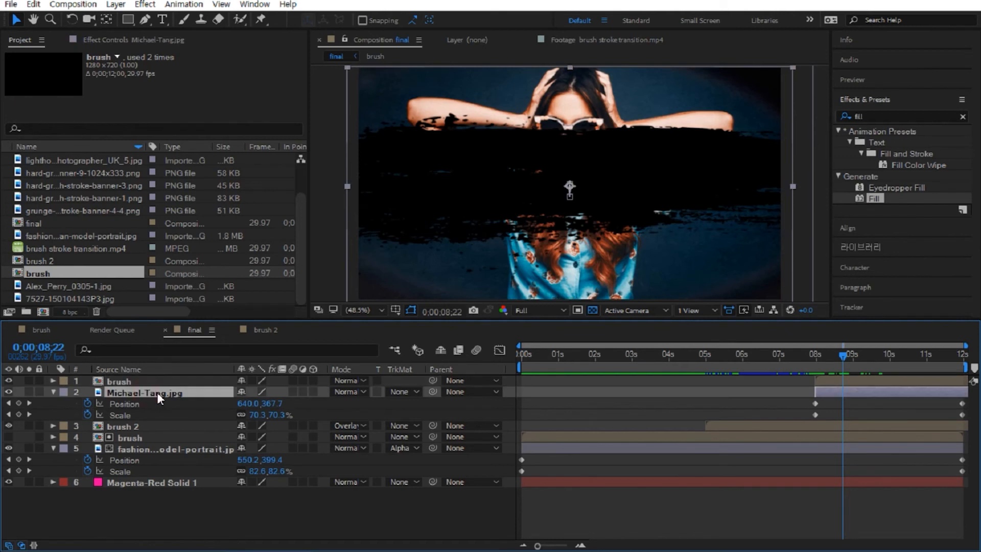
left_click(415, 392)
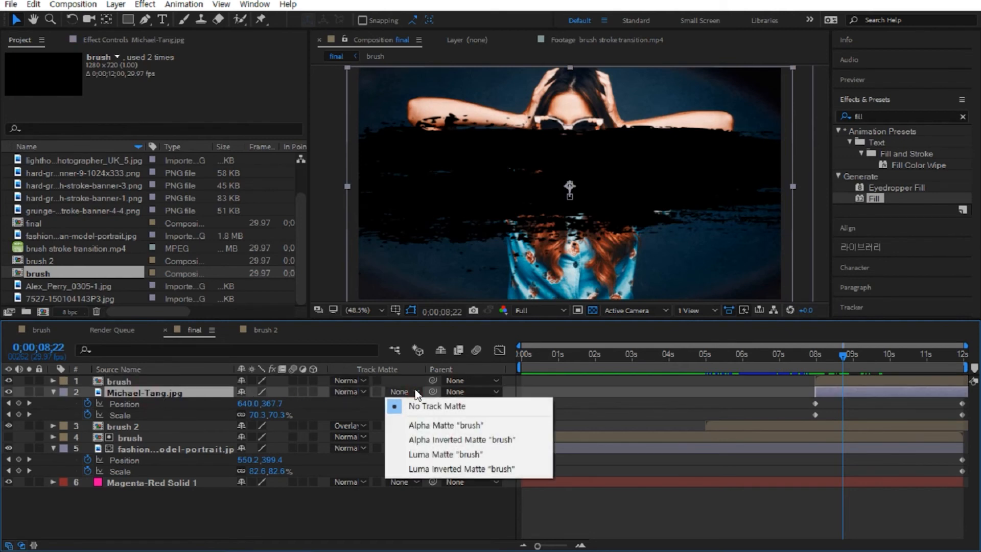
left_click(429, 426)
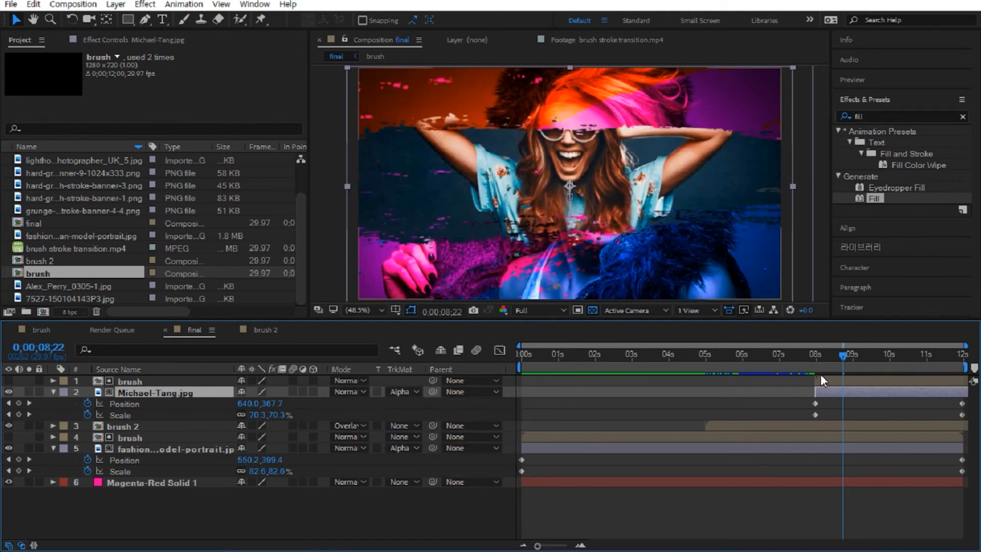
left_click(784, 352)
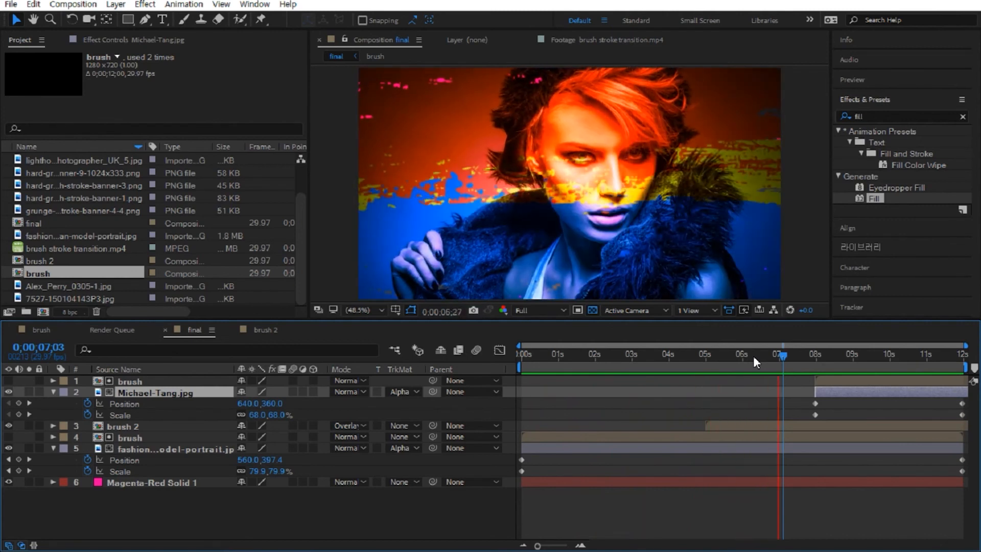
key("space")
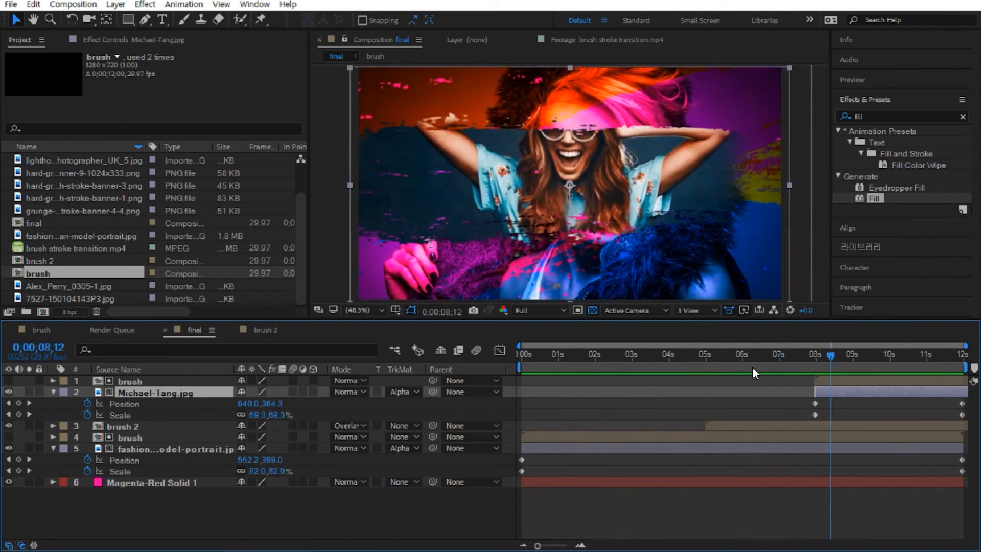
Shift the brush 2 layer to start at 0;00;04;01 and check the timing against the reference footage.
mouse_move(735, 362)
left_mouse_down()
mouse_move(719, 360)
mouse_move(712, 367)
mouse_move(735, 368)
mouse_move(715, 373)
mouse_move(742, 375)
mouse_move(651, 376)
mouse_move(670, 376)
left_mouse_up()
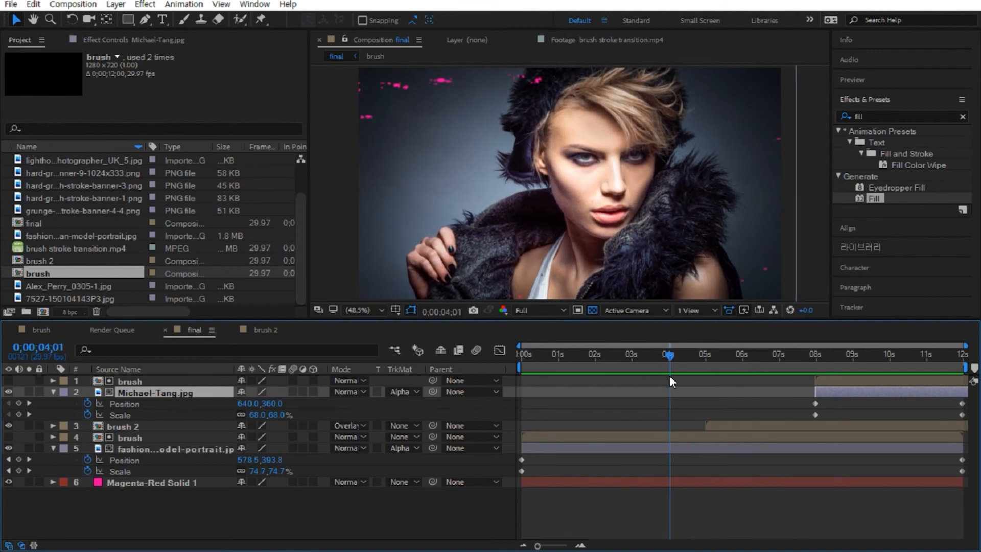
left_click_drag(768, 427, 734, 427)
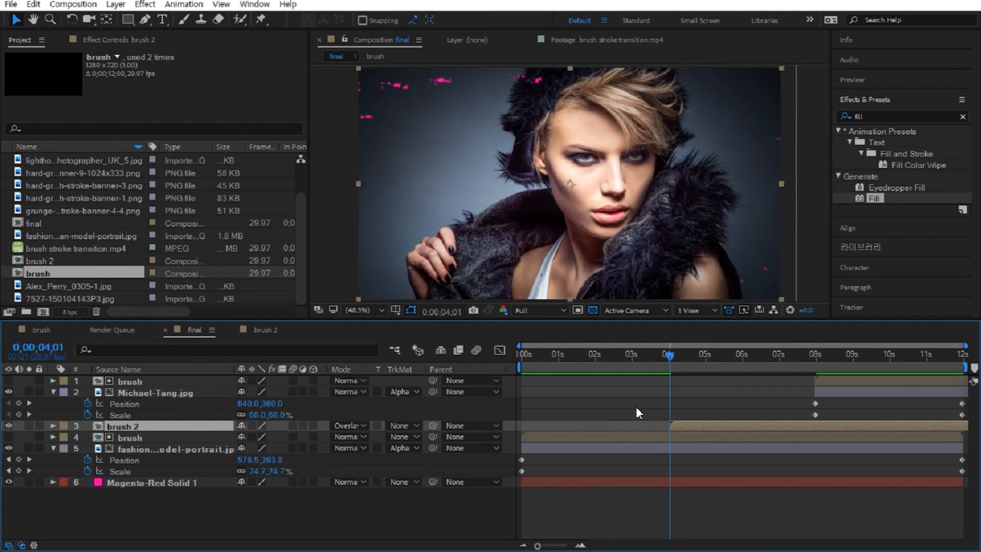
key("Home")
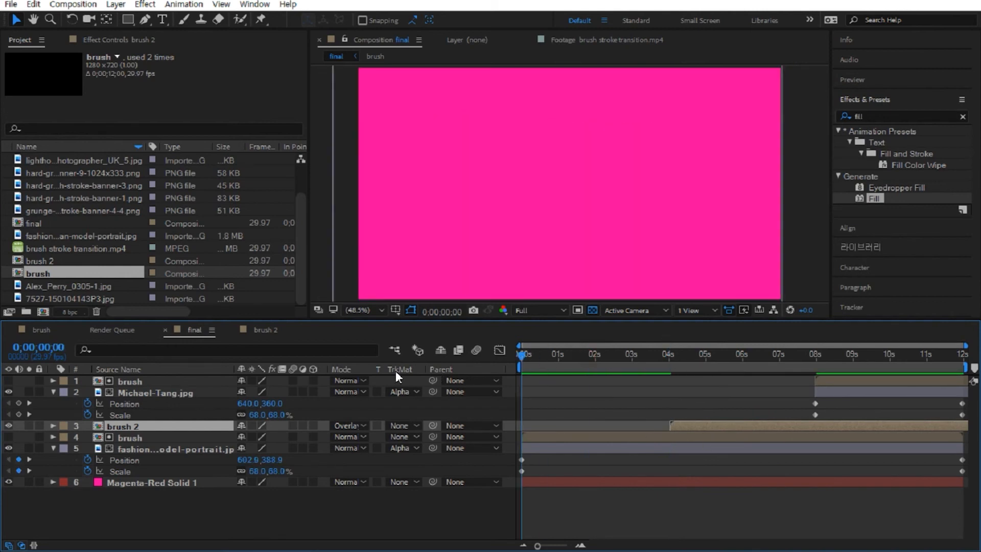
key("space")
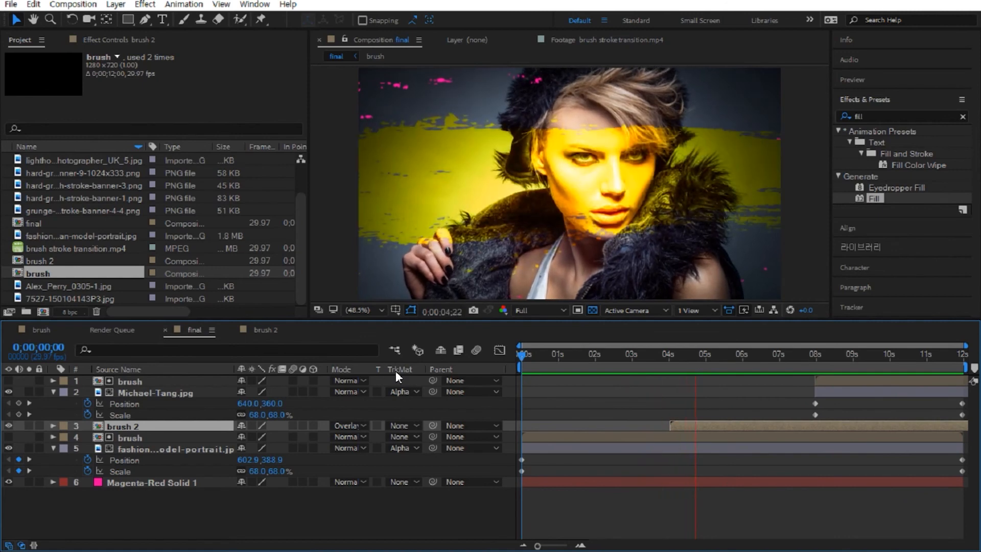
key("space")
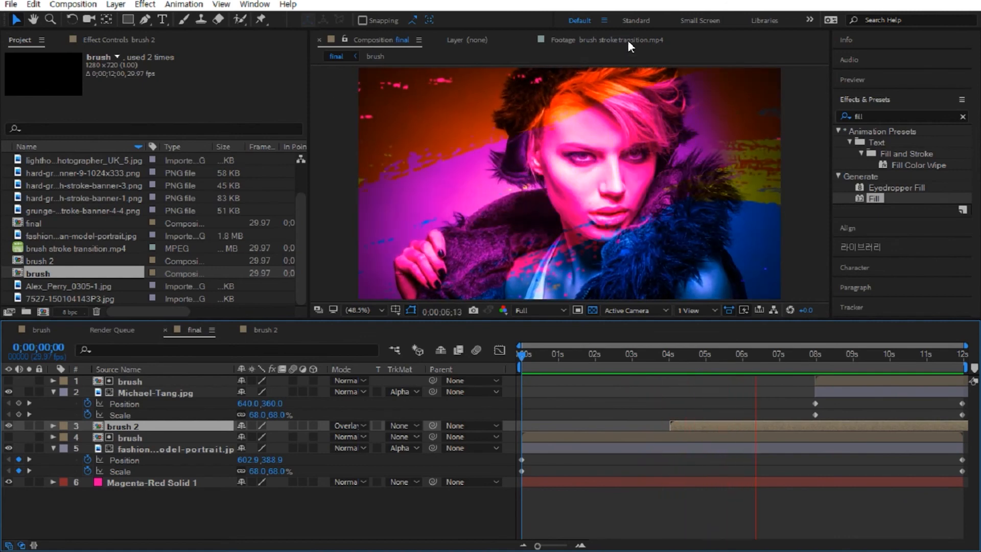
left_click(606, 40)
left_click_drag(526, 279, 461, 281)
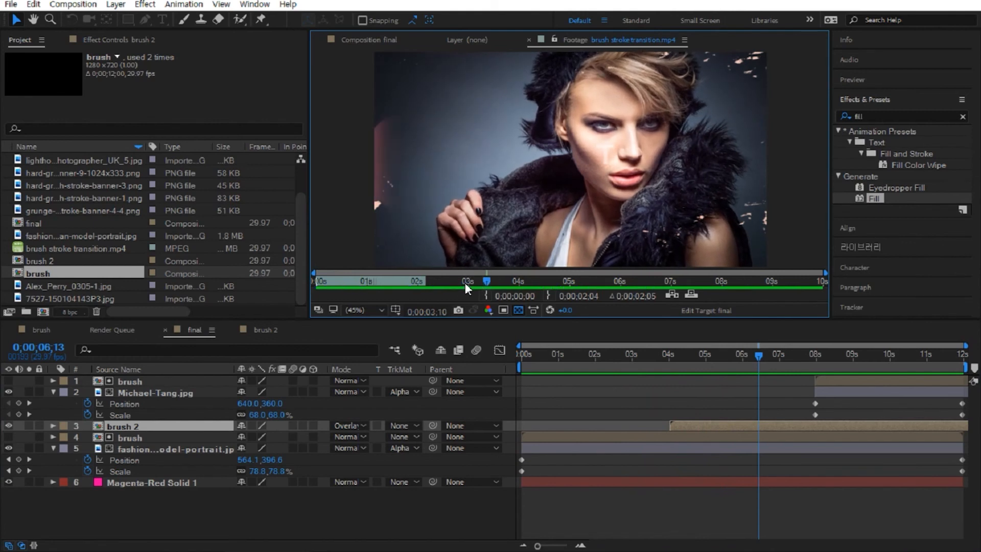
key("space")
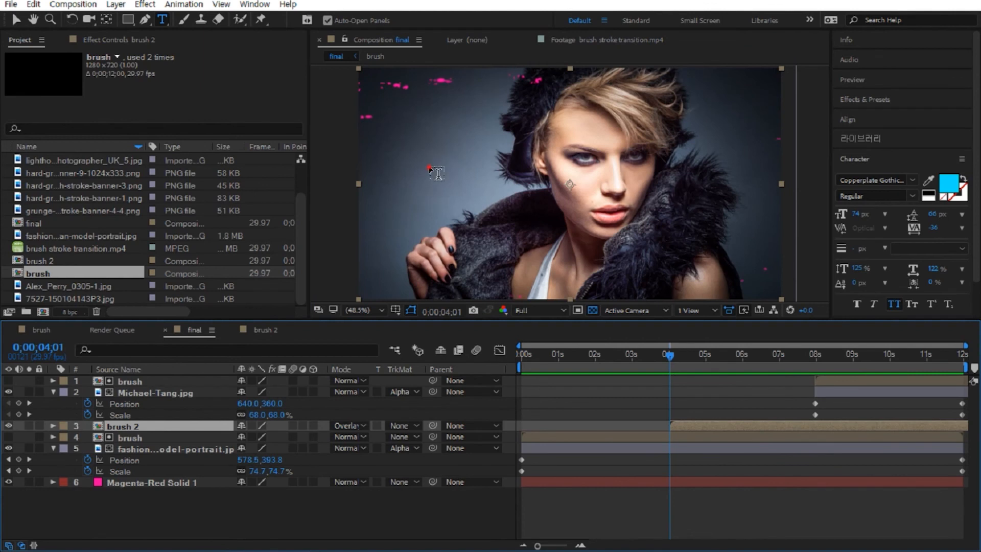
Create a text layer reading "brush stroke" in the final composition with the Type tool.
left_click(430, 165)
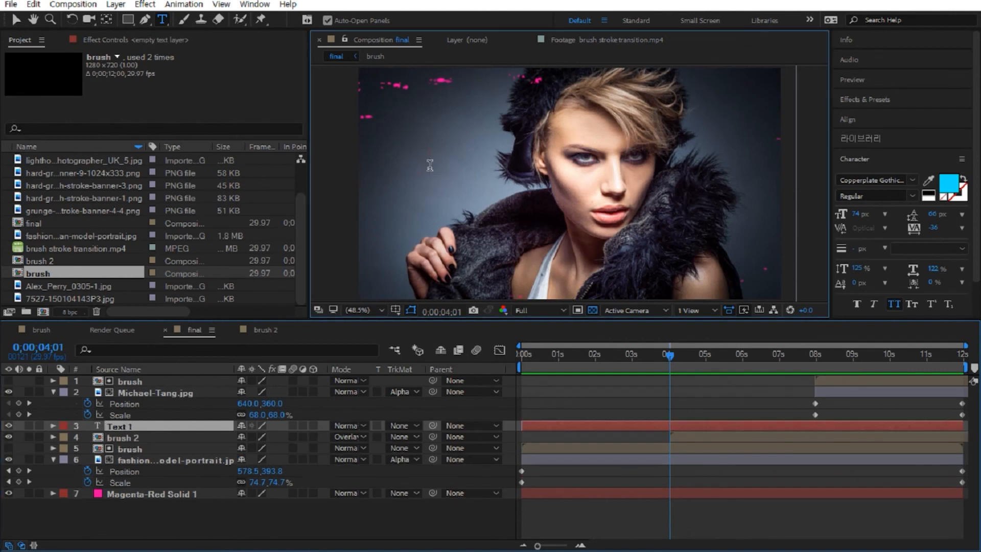
type("br")
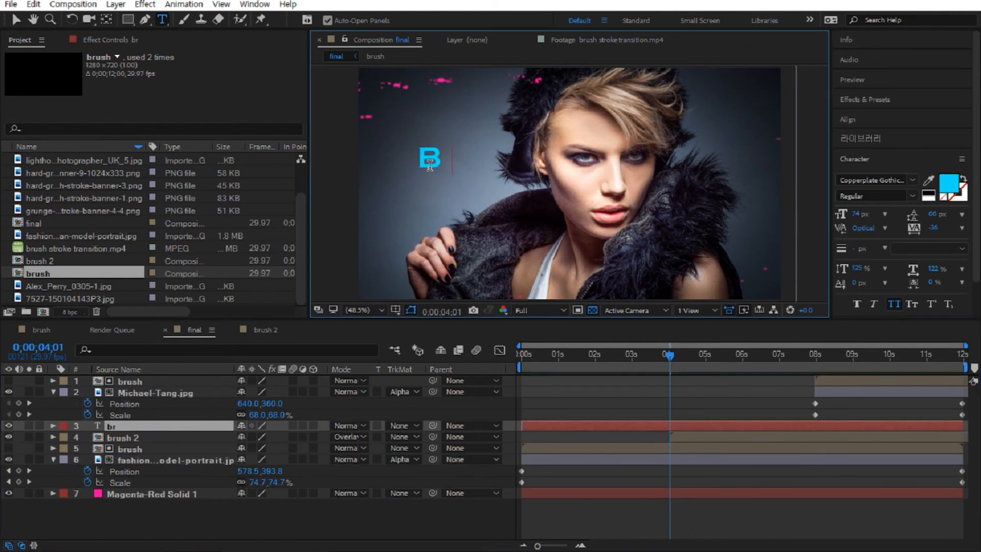
type("us")
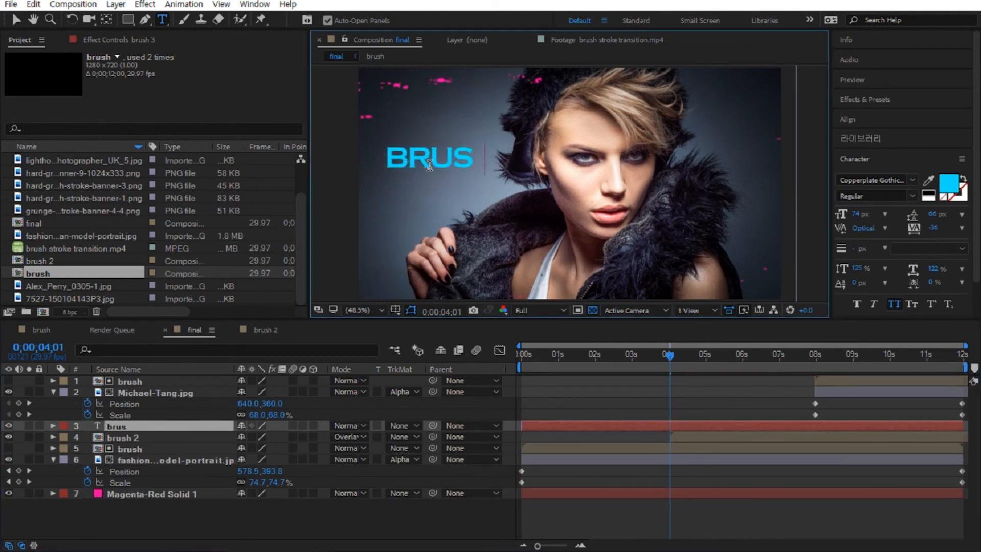
type("h tr")
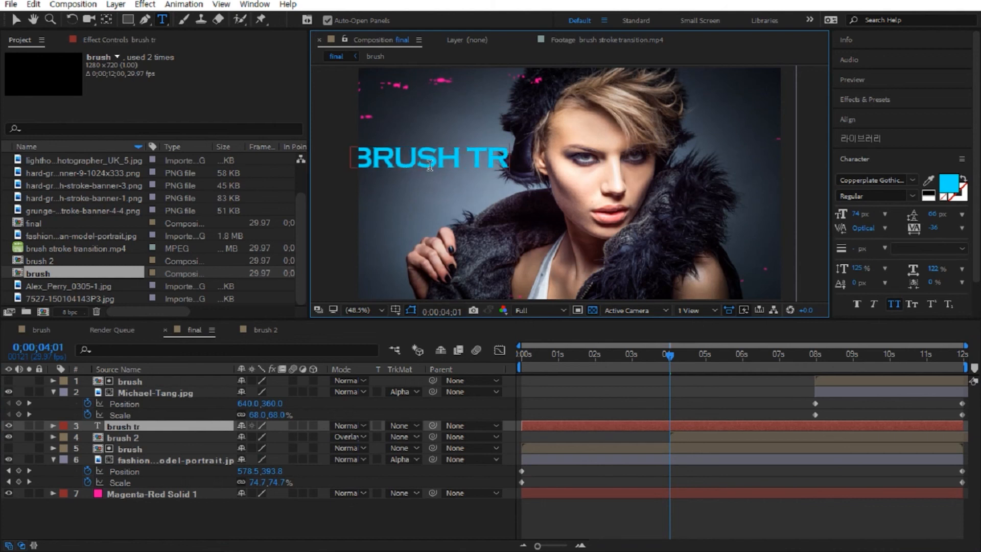
type("o")
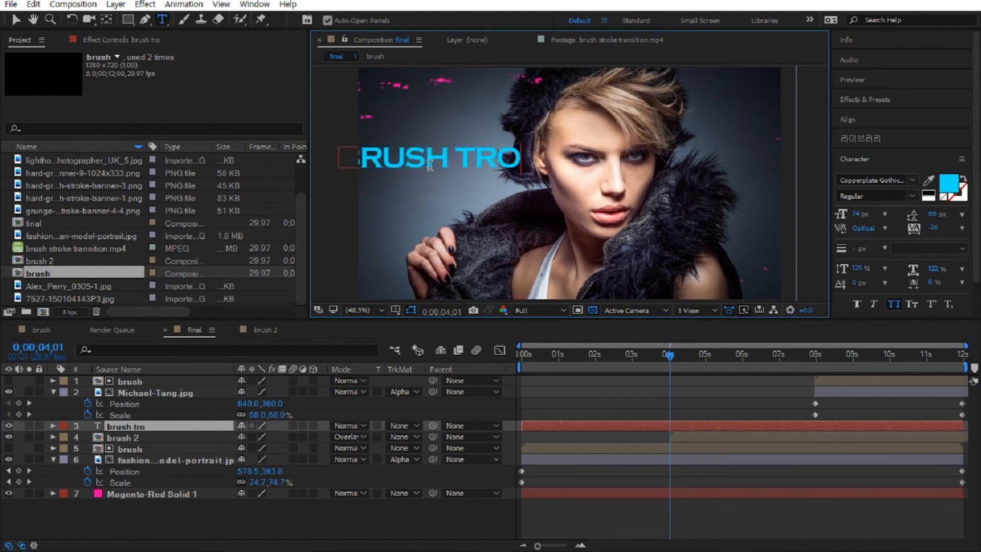
type("s")
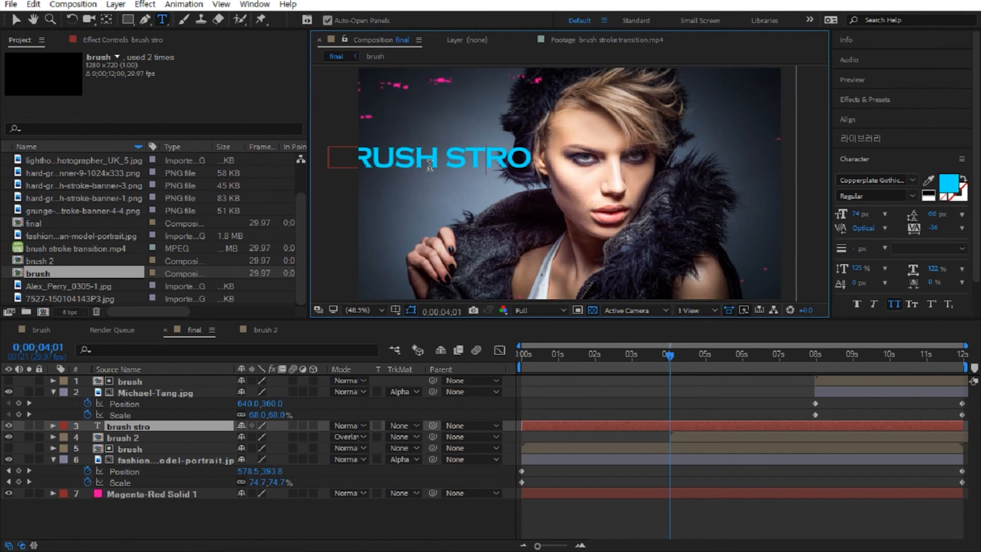
type("k")
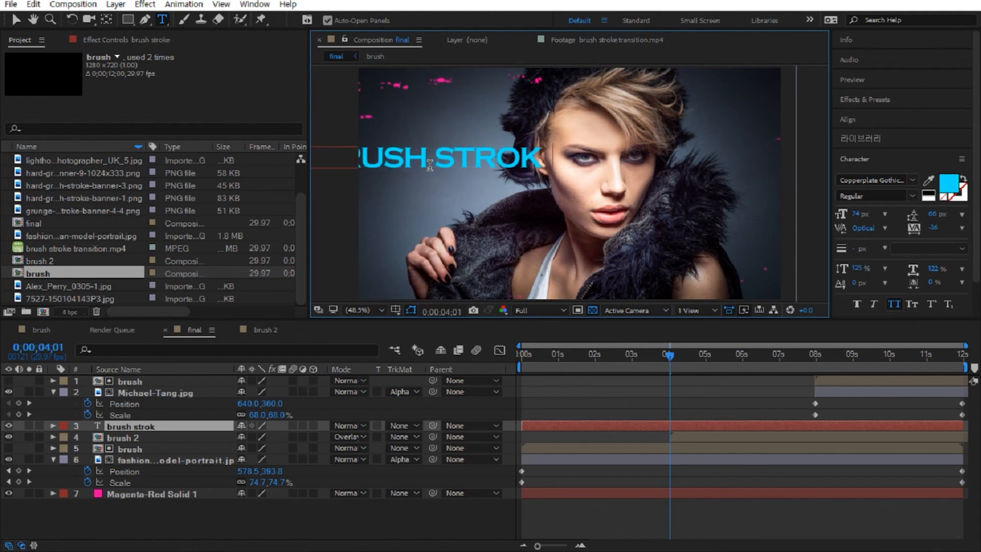
type("e")
Move the brush stroke title to the center of the frame and make it the top layer.
left_click(16, 19)
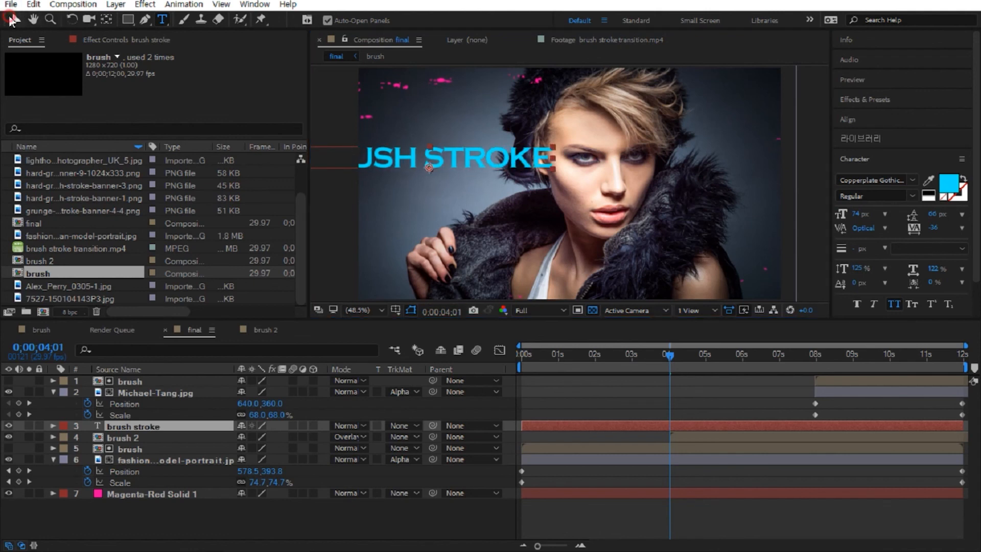
mouse_move(433, 161)
left_mouse_down()
mouse_move(594, 182)
mouse_move(571, 182)
left_mouse_up()
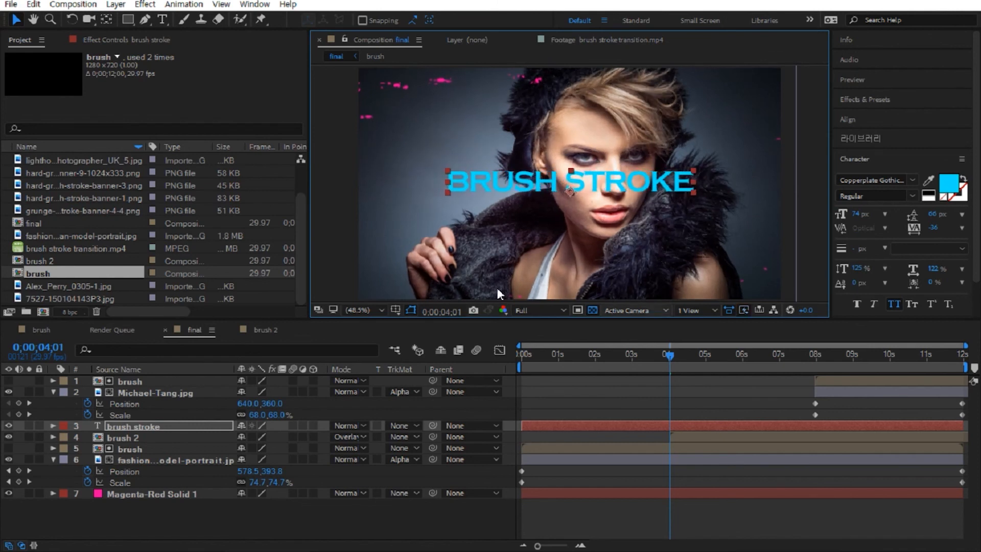
left_click_drag(597, 187, 599, 187)
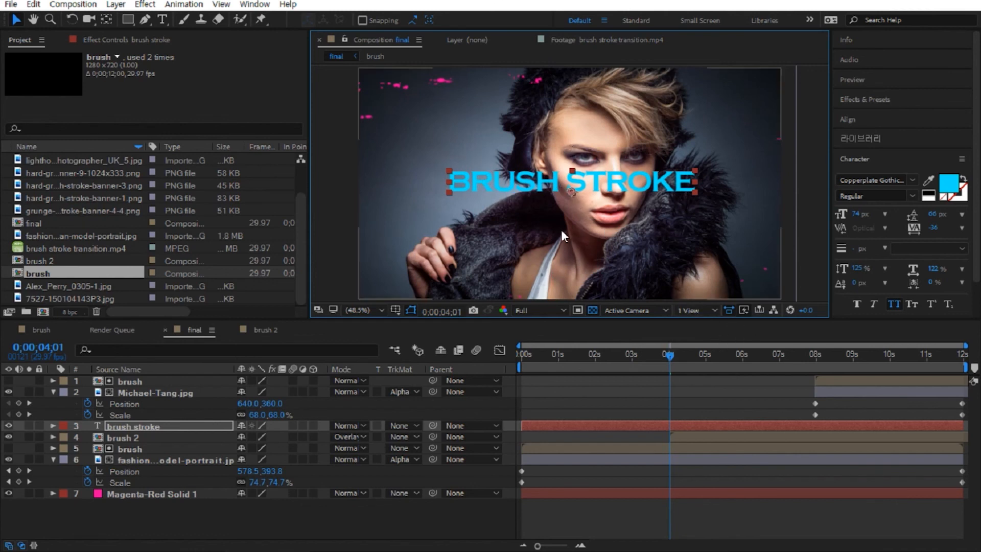
left_click_drag(170, 428, 174, 377)
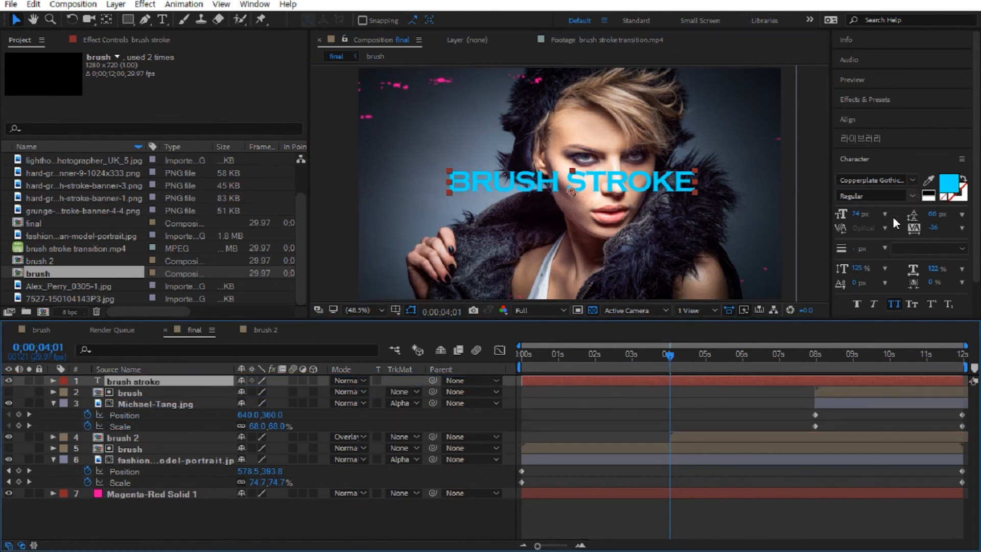
Set the title's font size to 98 px and nudge it back to the center of the frame.
left_click_drag(857, 217, 870, 211)
left_click_drag(662, 186, 660, 192)
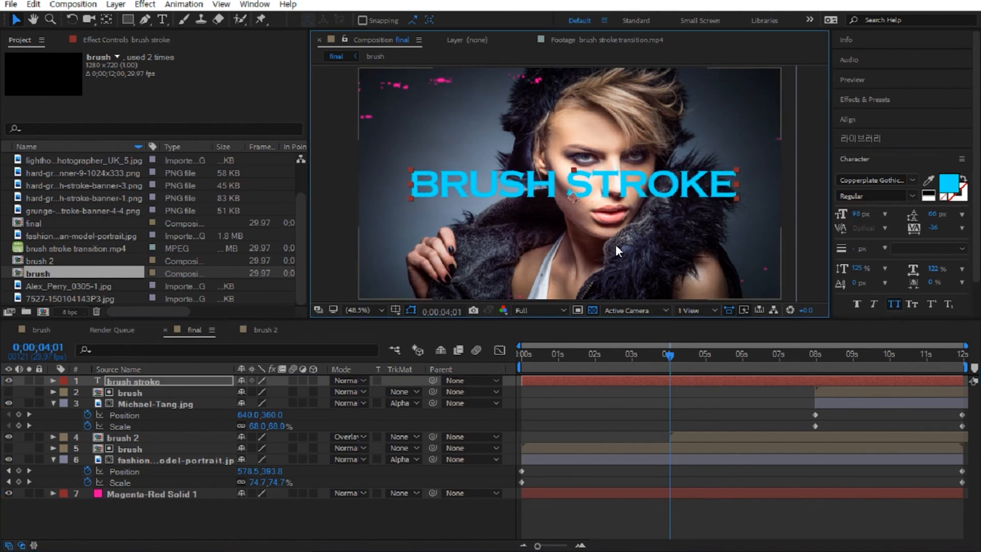
Set the brush stroke title's fill color to orange FFB400.
left_click(949, 183)
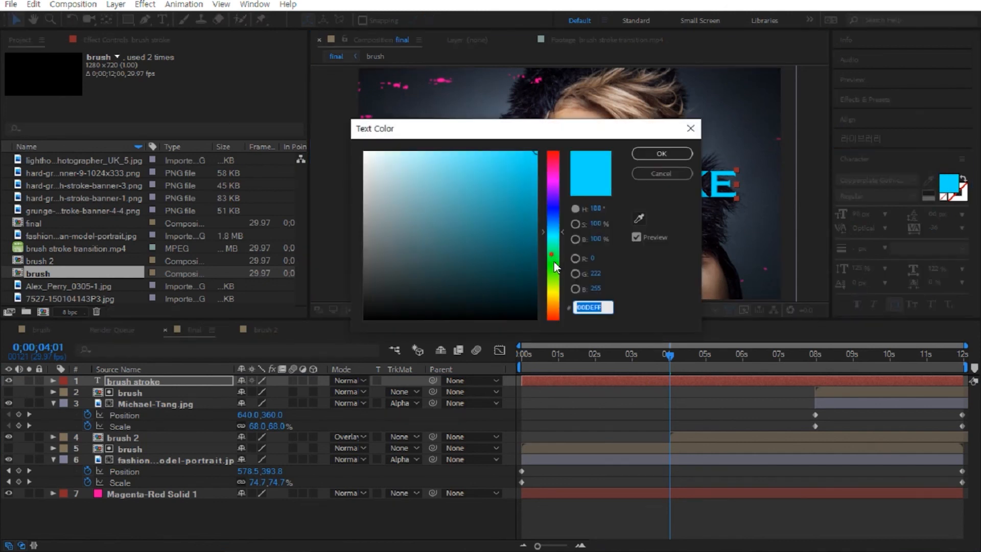
left_click(559, 285)
left_click_drag(560, 288, 563, 306)
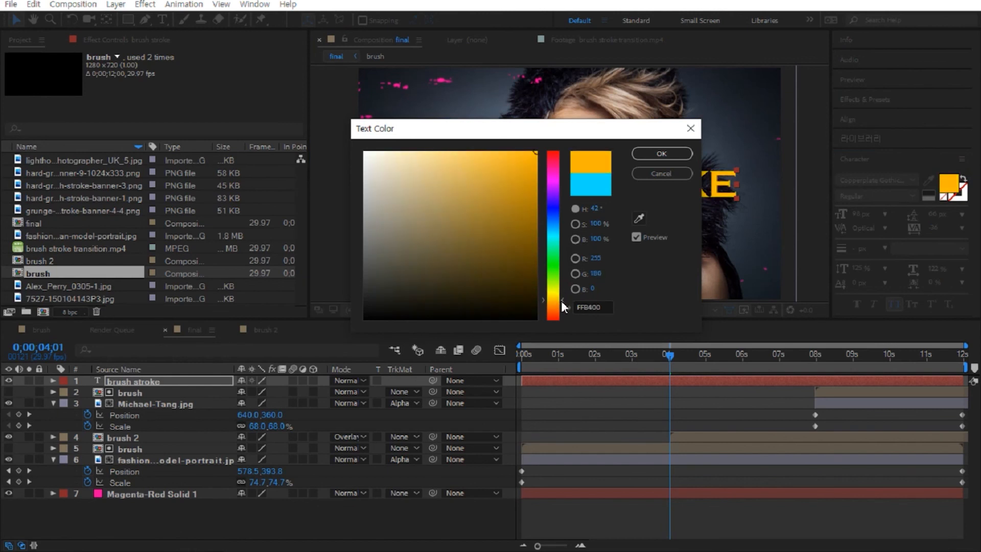
left_click(658, 153)
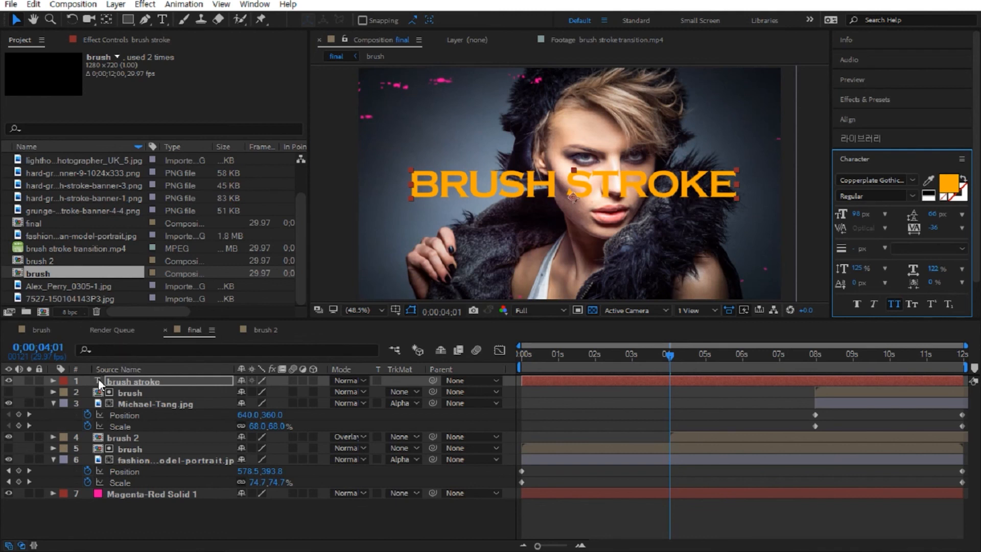
Add an Opacity text animator to the brush stroke title and expand its Range Selector 1 properties.
left_click(53, 381)
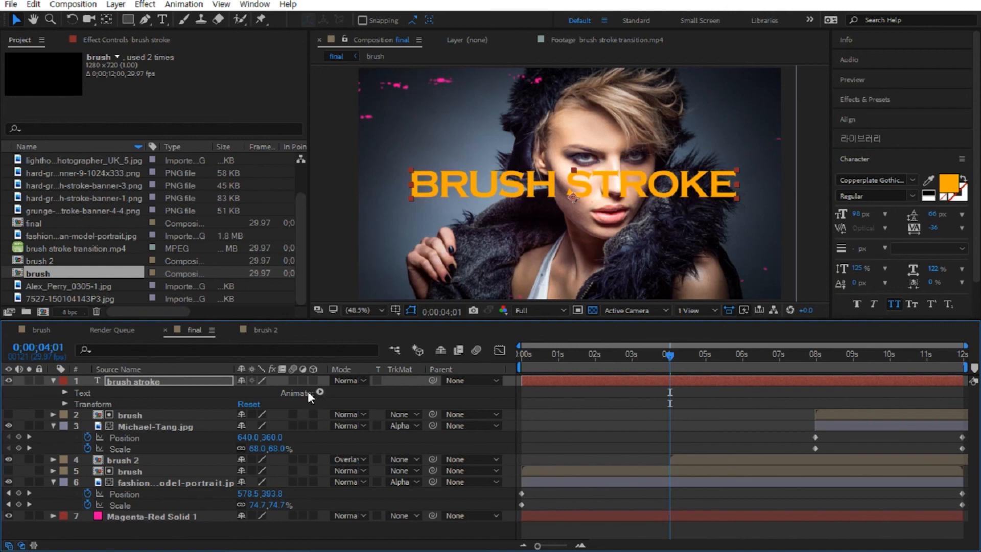
left_click(320, 393)
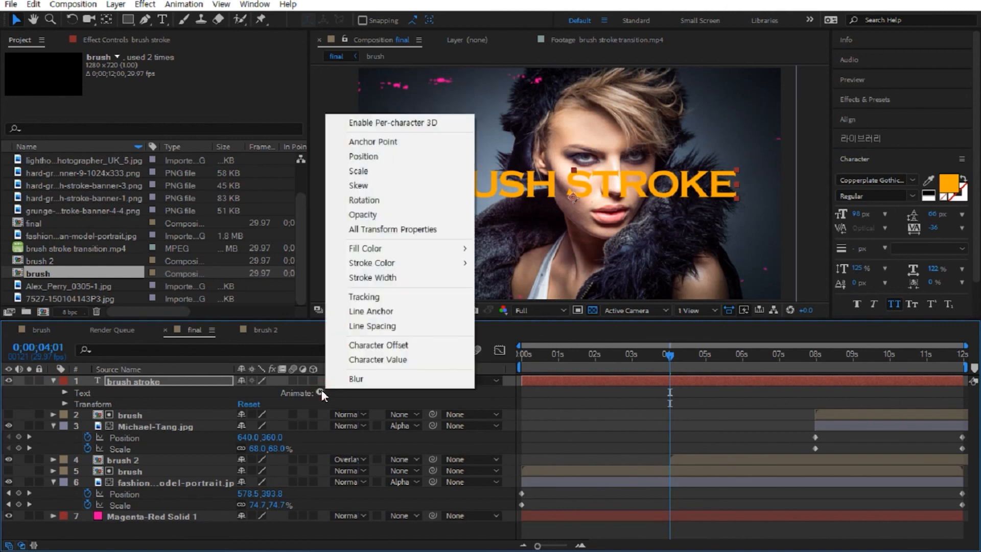
left_click(375, 216)
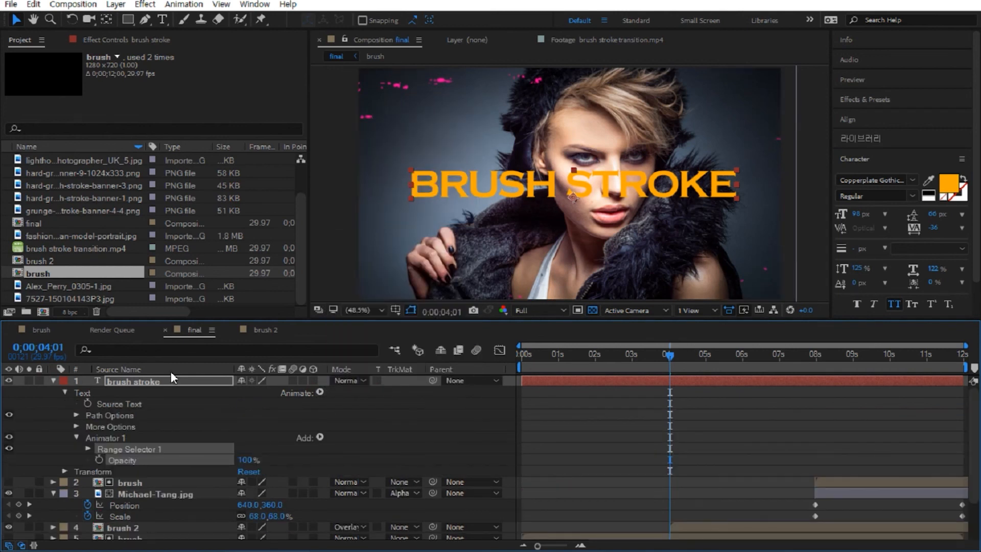
left_click(89, 449)
left_click_drag(204, 319, 222, 227)
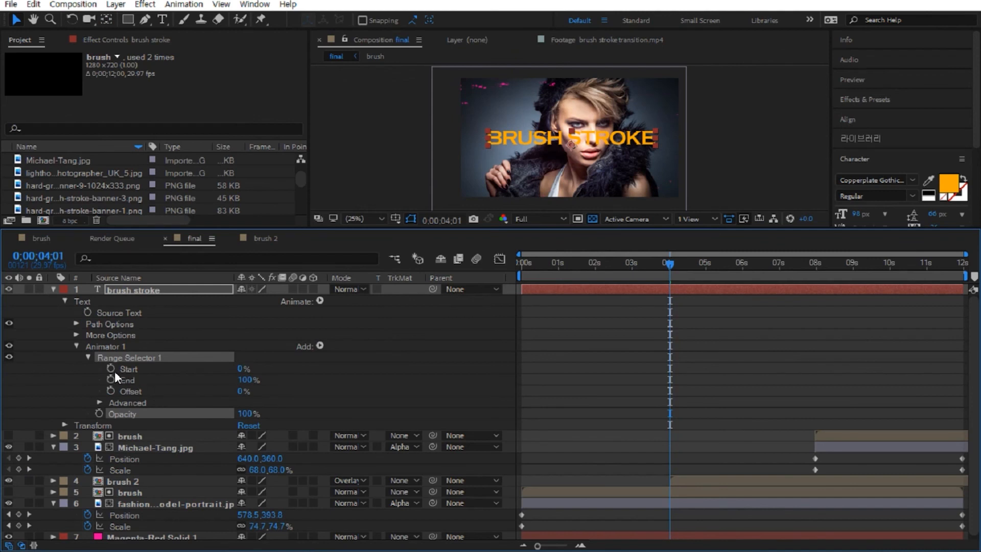
Keyframe the range selector's Start at 0% at 0;00;04;01 and at 100% at 0;00;07;28.
left_click(110, 368)
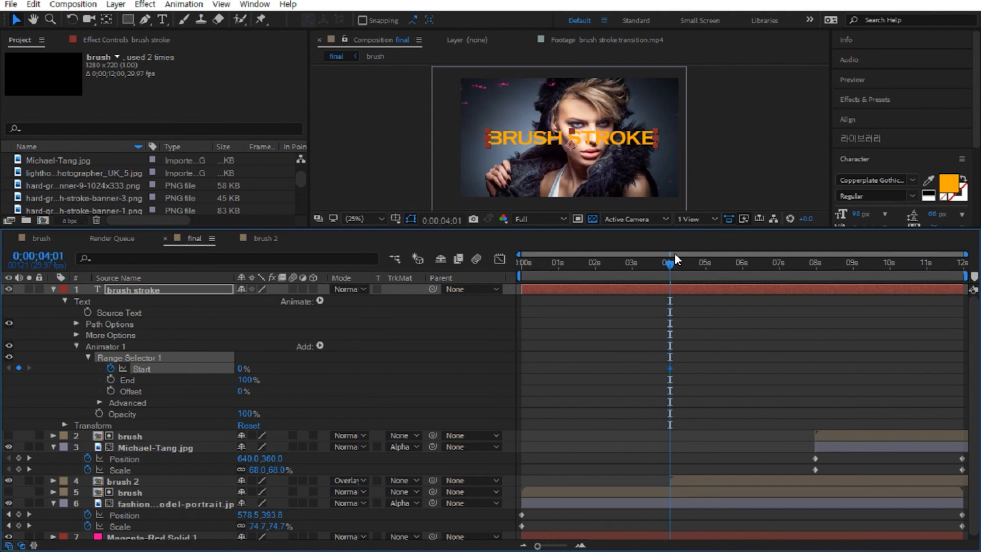
left_click_drag(808, 269, 816, 272)
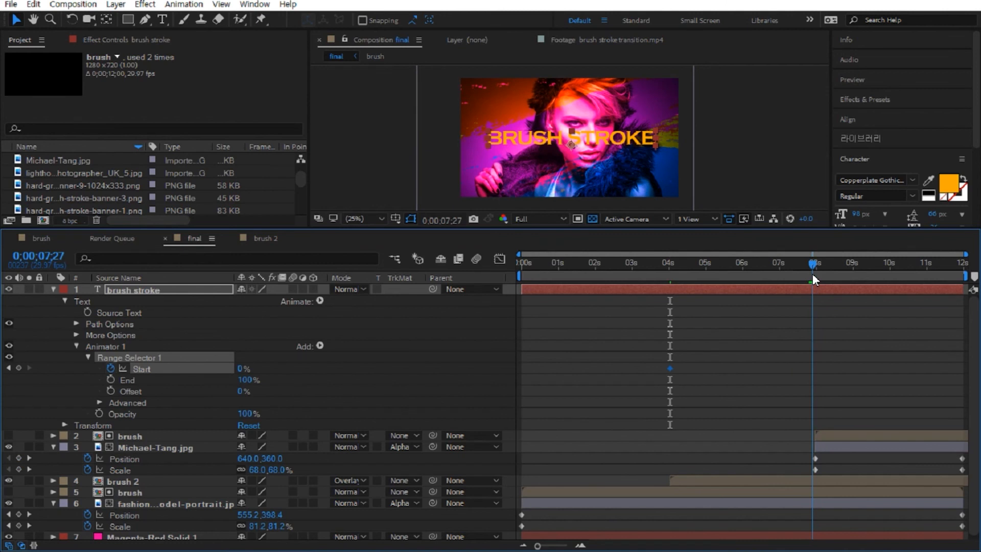
left_click(813, 276)
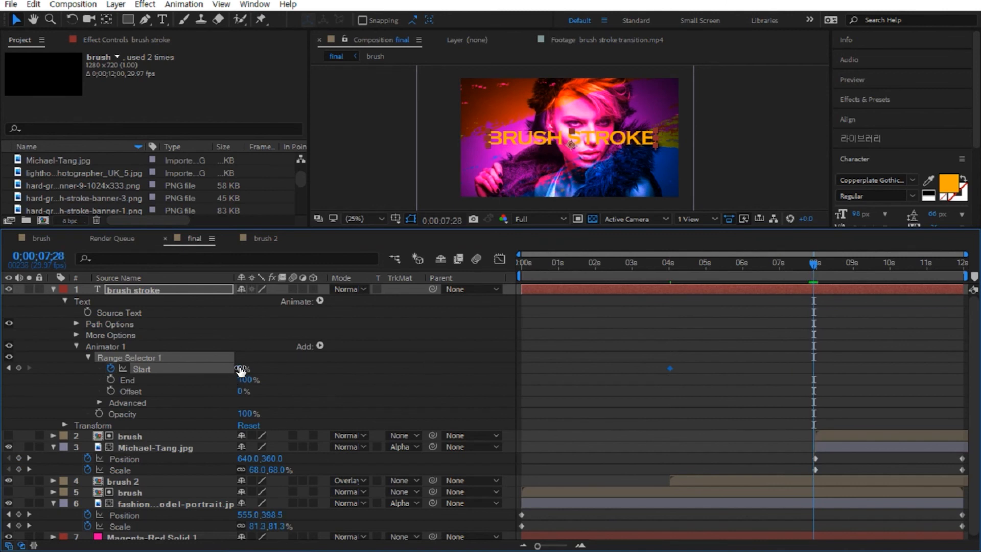
left_click_drag(273, 369, 512, 371)
Scrub through the title's Start animation and set the text animator's Opacity to 0%.
left_click(725, 278)
left_click(786, 280)
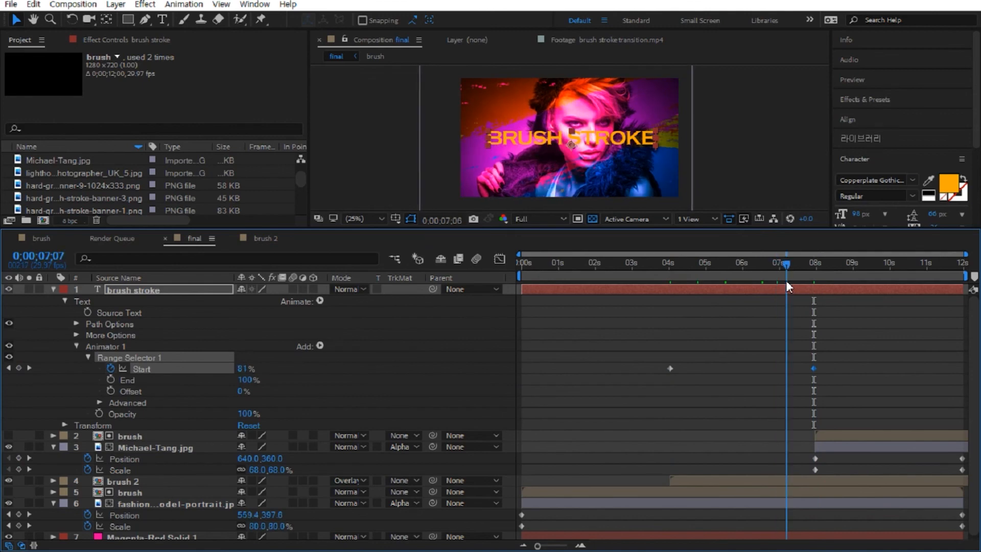
left_click(718, 278)
left_click_drag(534, 229, 549, 318)
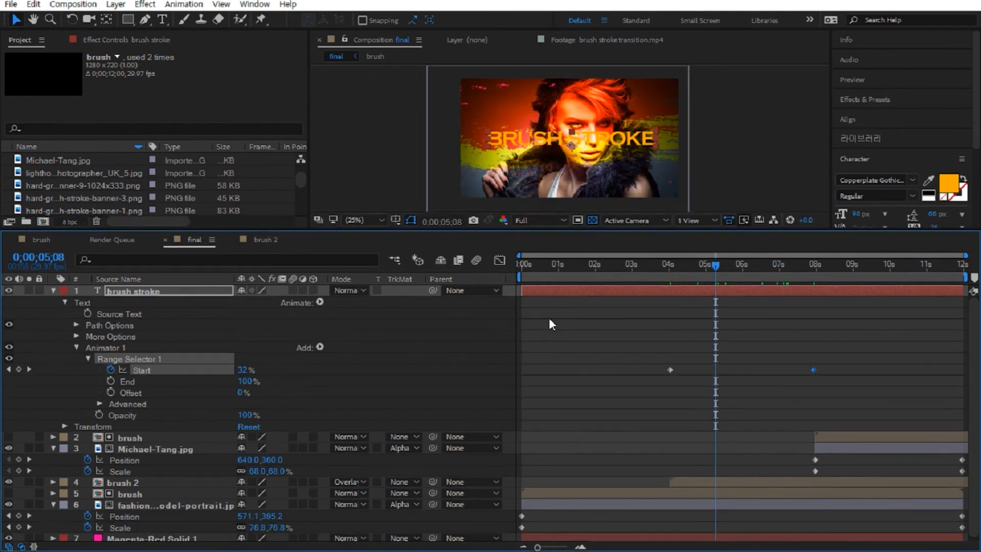
left_click_drag(671, 354, 772, 369)
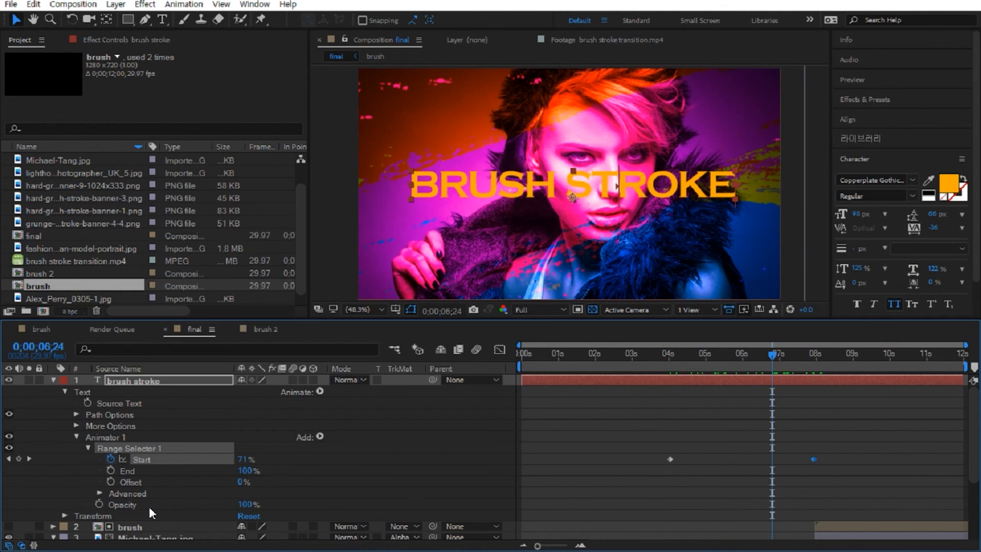
left_click(248, 504)
type("0")
key("Return")
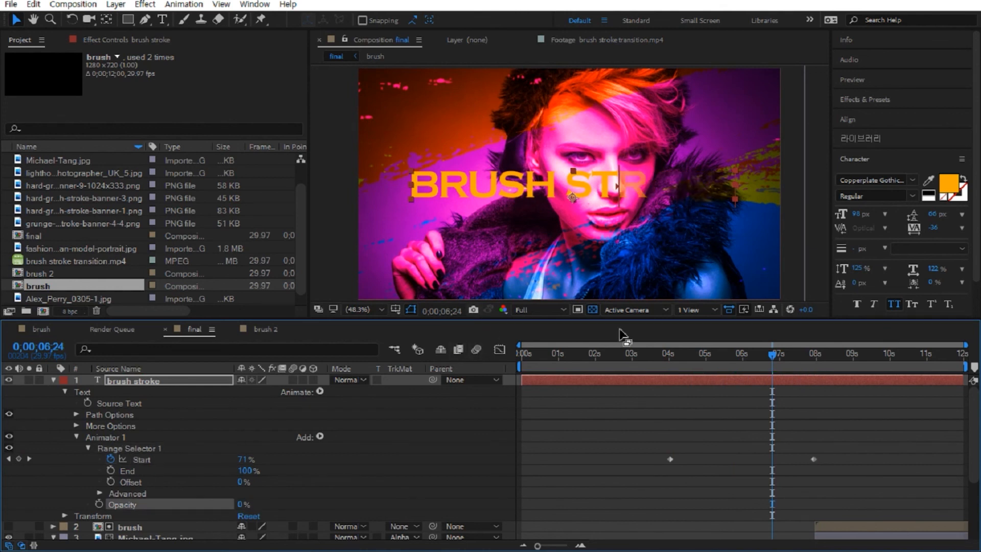
Preview the title reveal and speed it up by moving the second Start keyframe to about 6 seconds, replaying the result.
left_click(653, 358)
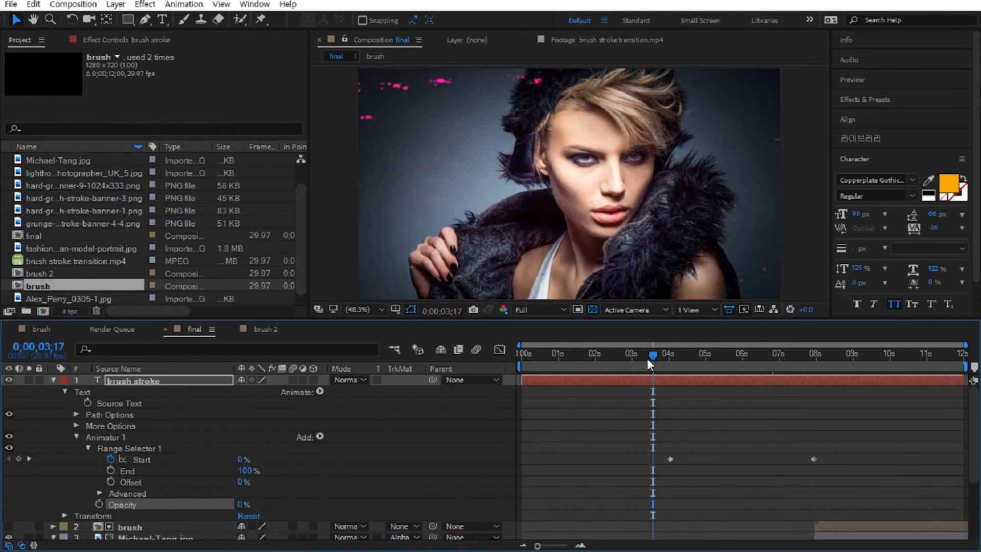
key("space")
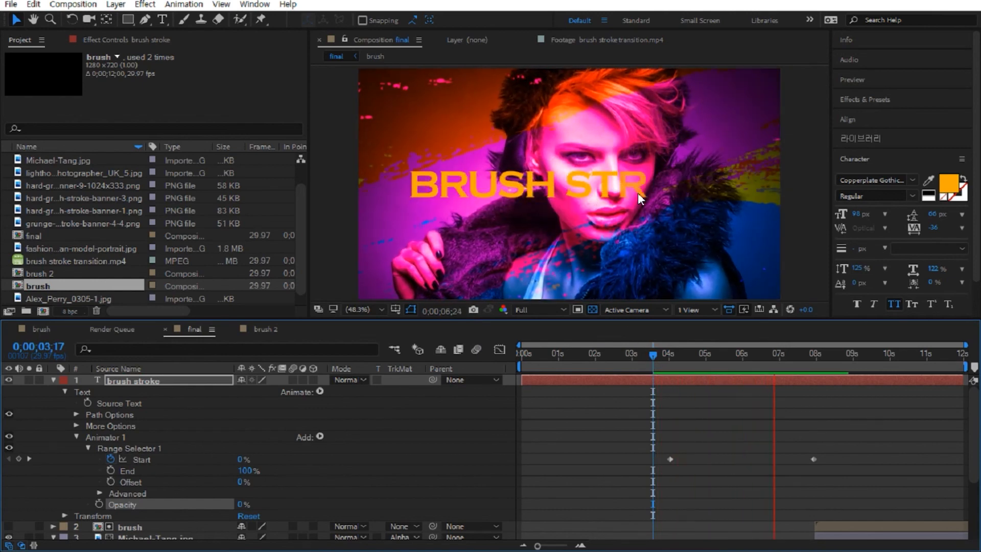
key("space")
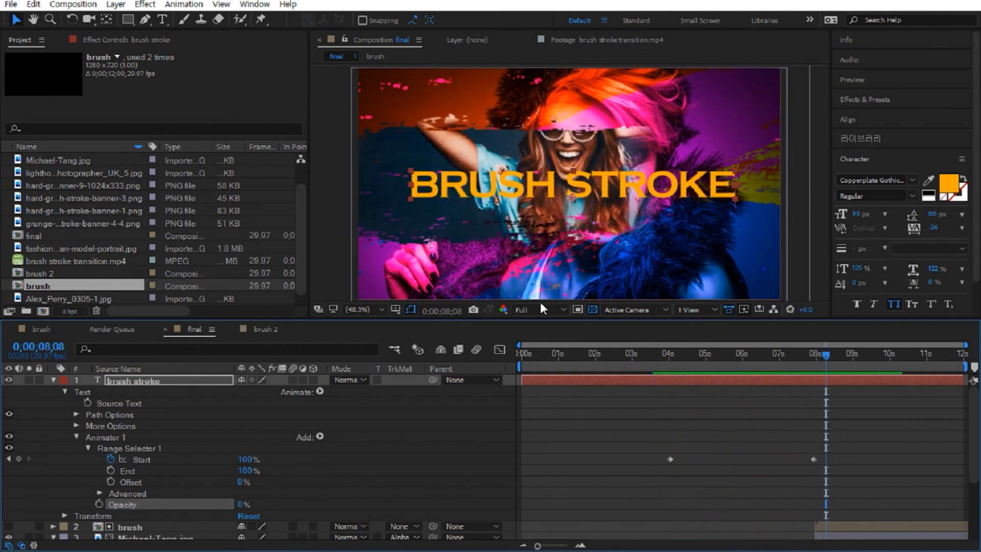
left_click_drag(814, 459, 749, 468)
left_click(660, 357)
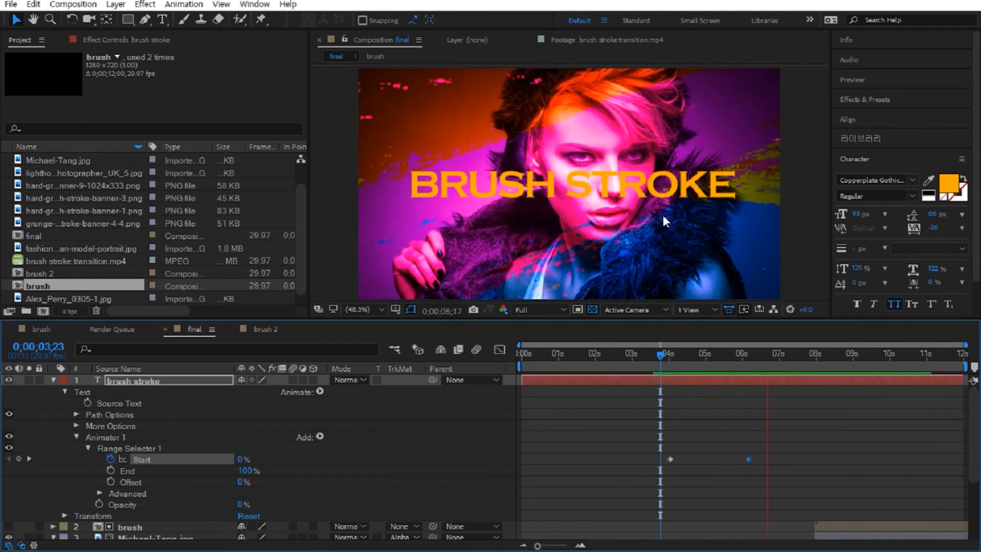
key("space")
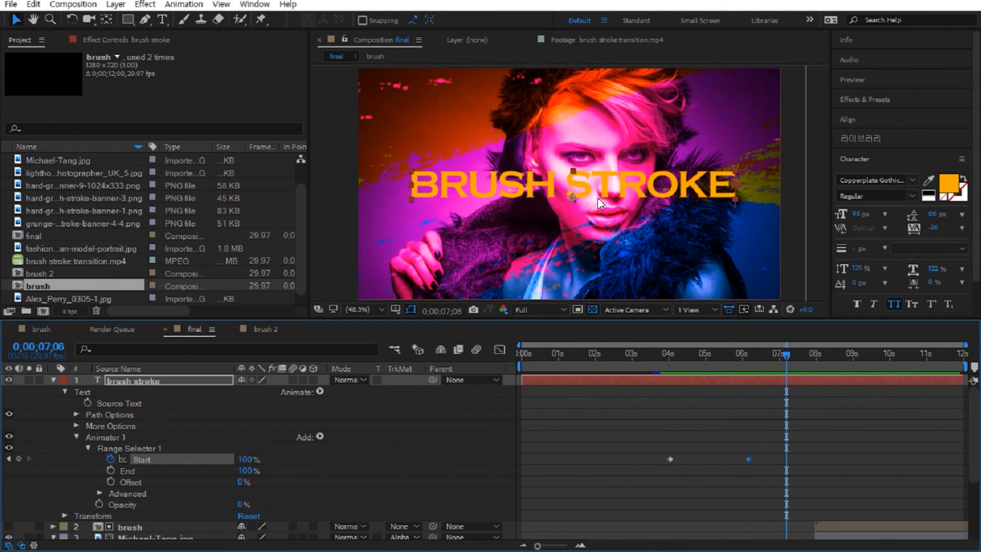
Turn on Randomize Order in the range selector's advanced options and preview the composition from the beginning.
left_click(100, 493)
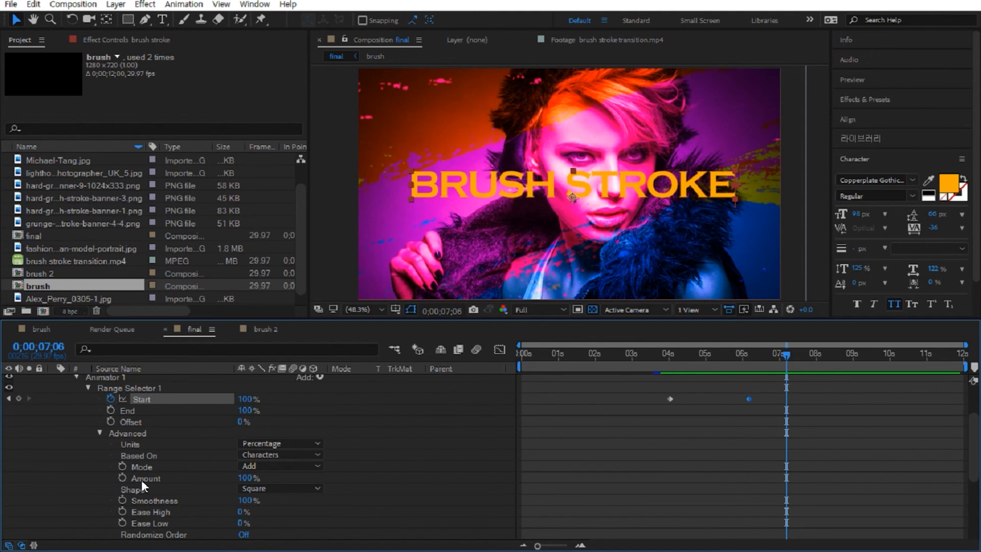
scroll(156, 497, "down", 3)
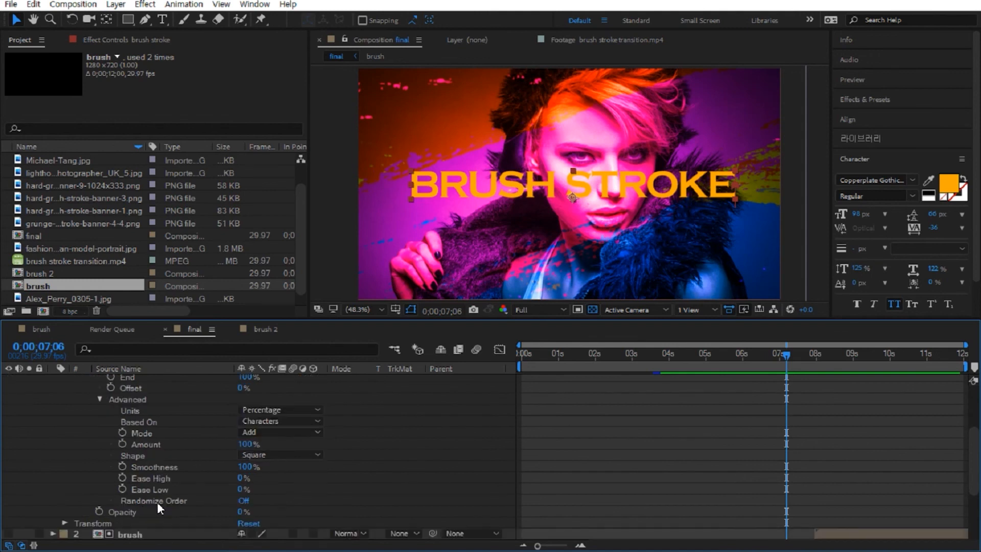
left_click(242, 502)
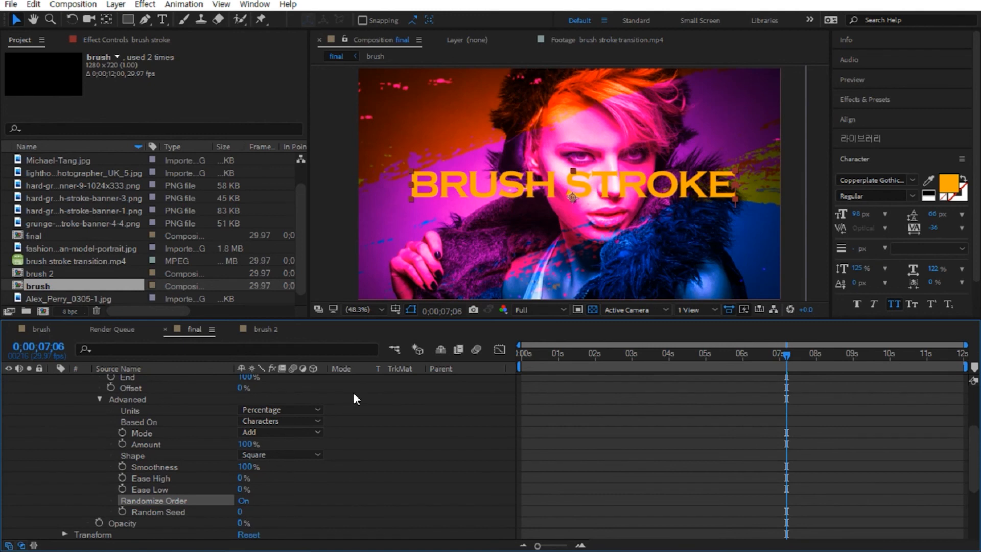
key("Home")
key("space")
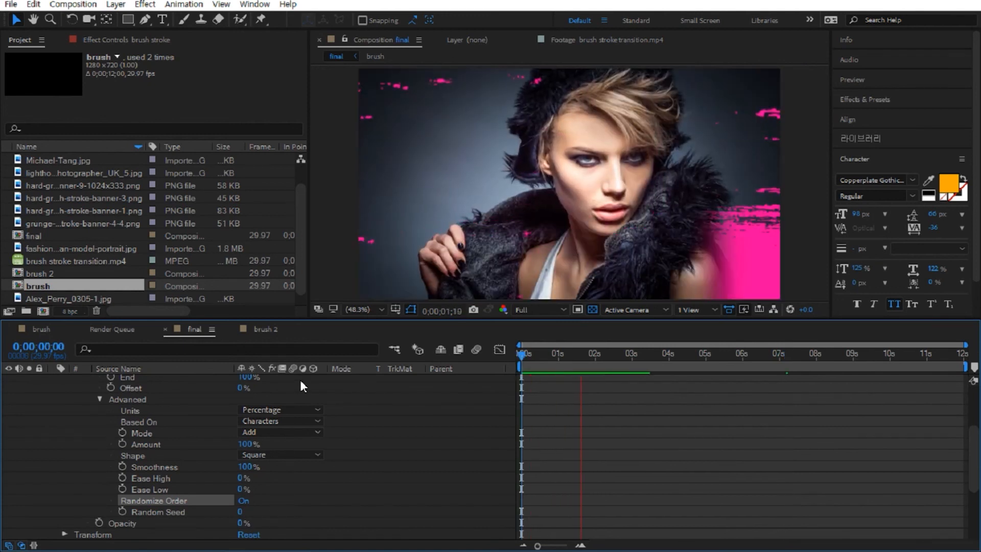